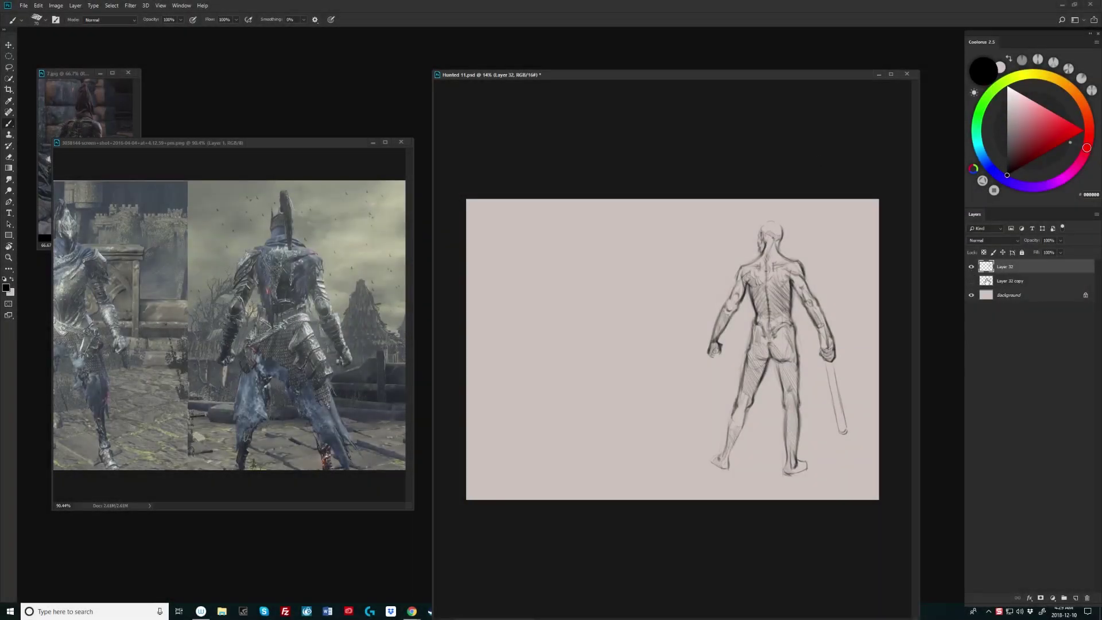
Step: Move the figure sketch on Layer 32 toward the horizontal centre of the canvas
drag(987, 281, 1087, 597)
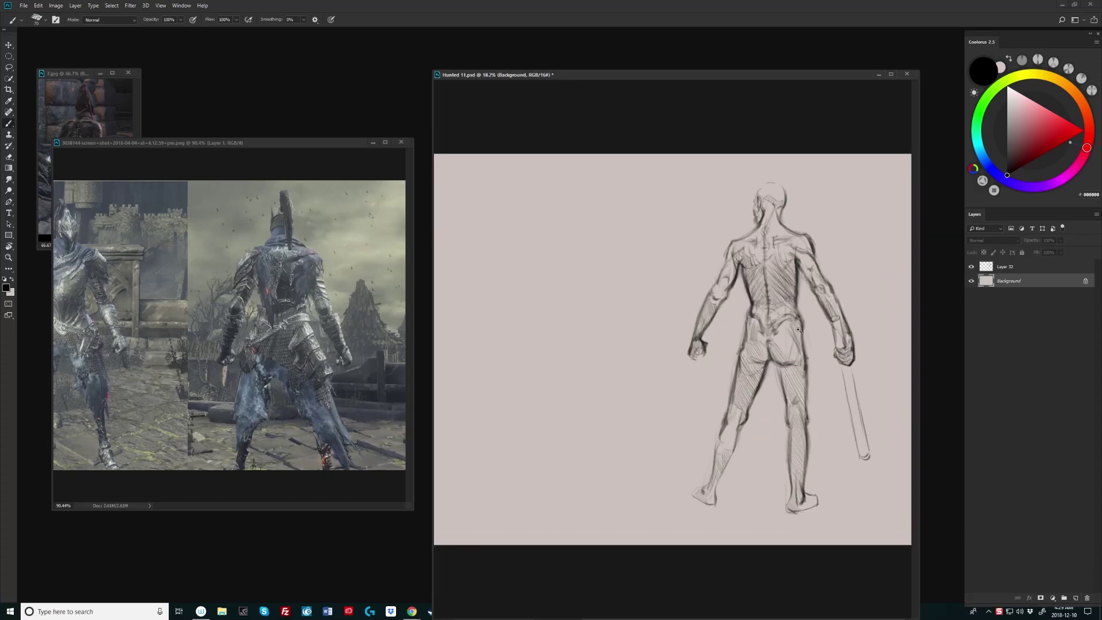
key(v)
click(729, 352)
click(543, 221)
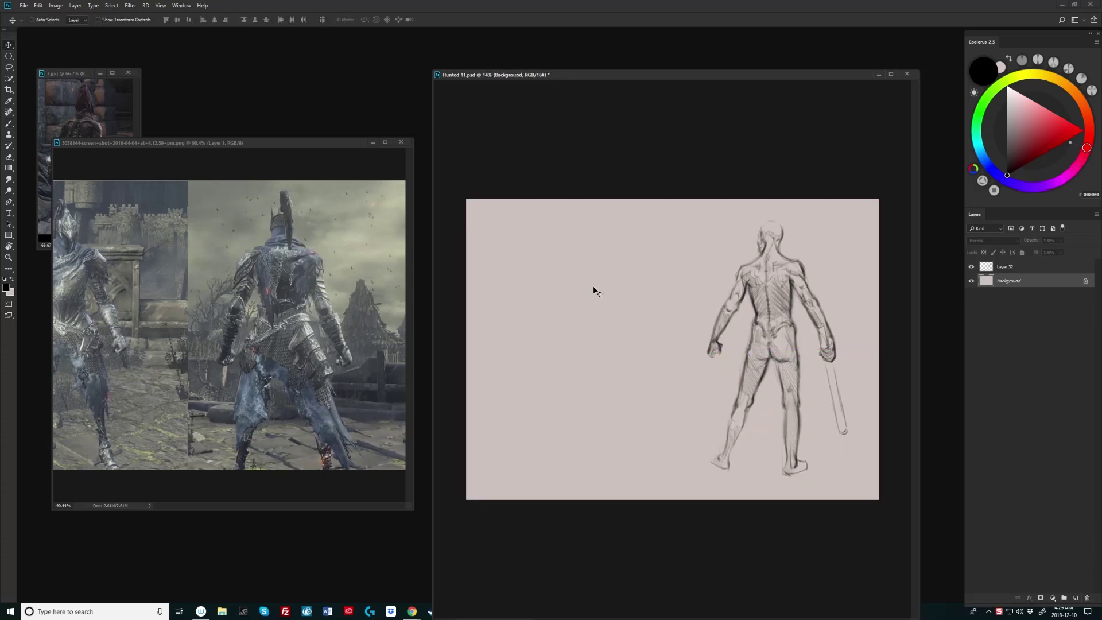
click(1001, 269)
drag(770, 341, 691, 343)
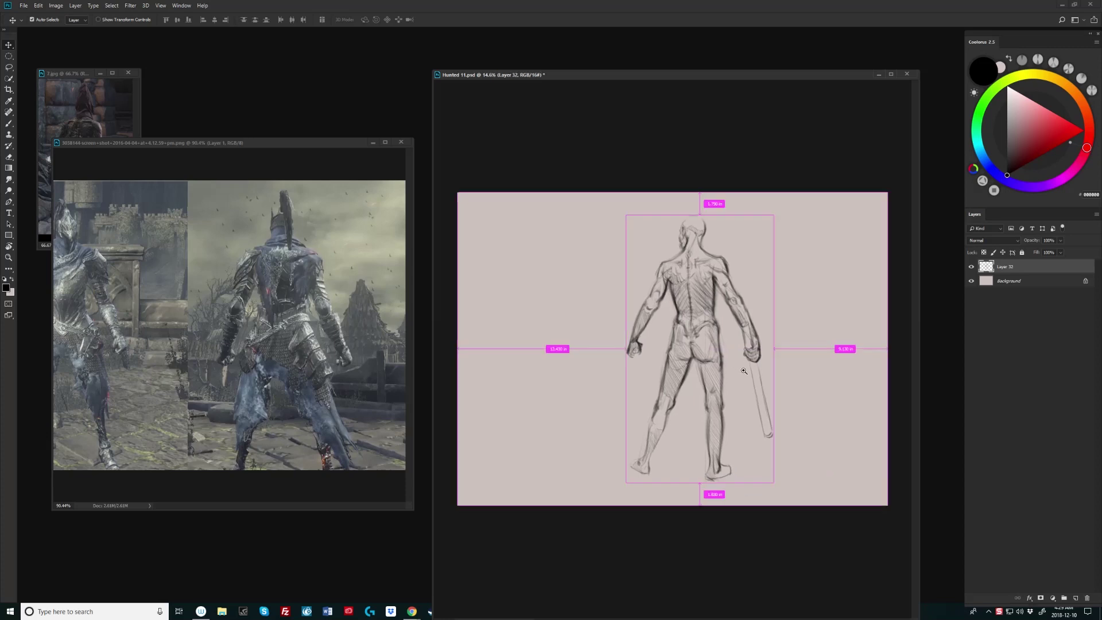
Step: Duplicate the figure sketch layer, hide the lower copy and select the visible Layer 32 again
drag(987, 268, 986, 275)
click(971, 281)
click(995, 268)
drag(718, 345, 740, 322)
scroll(741, 321, down, 1)
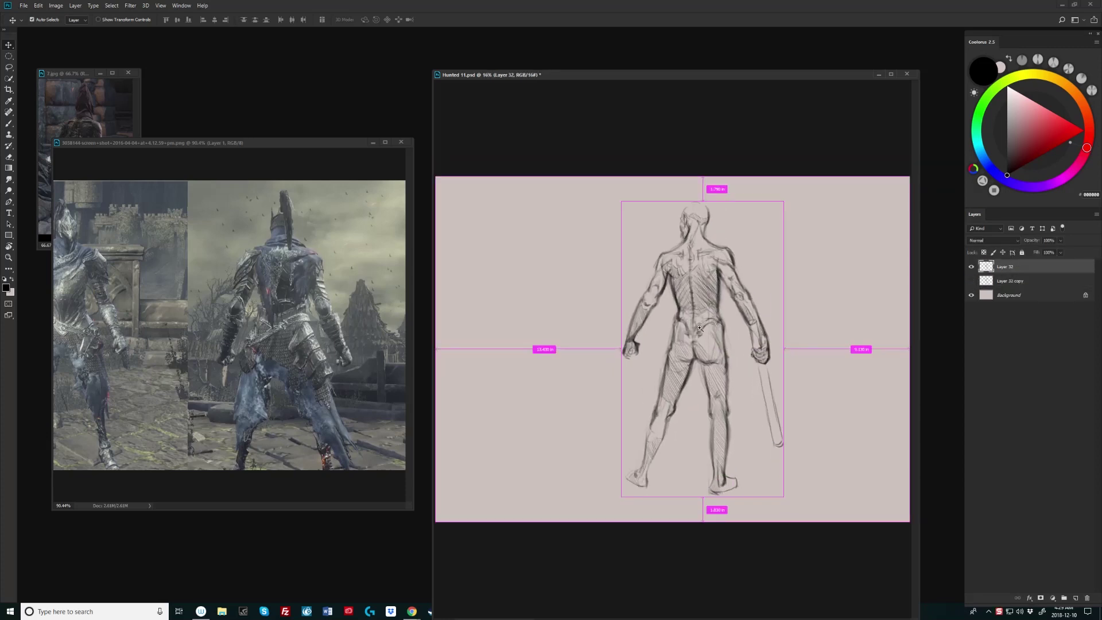
Step: Lower the figure sketch layer's opacity to 40% and add a new layer above it
key(b)
scroll(672, 349, down, 1)
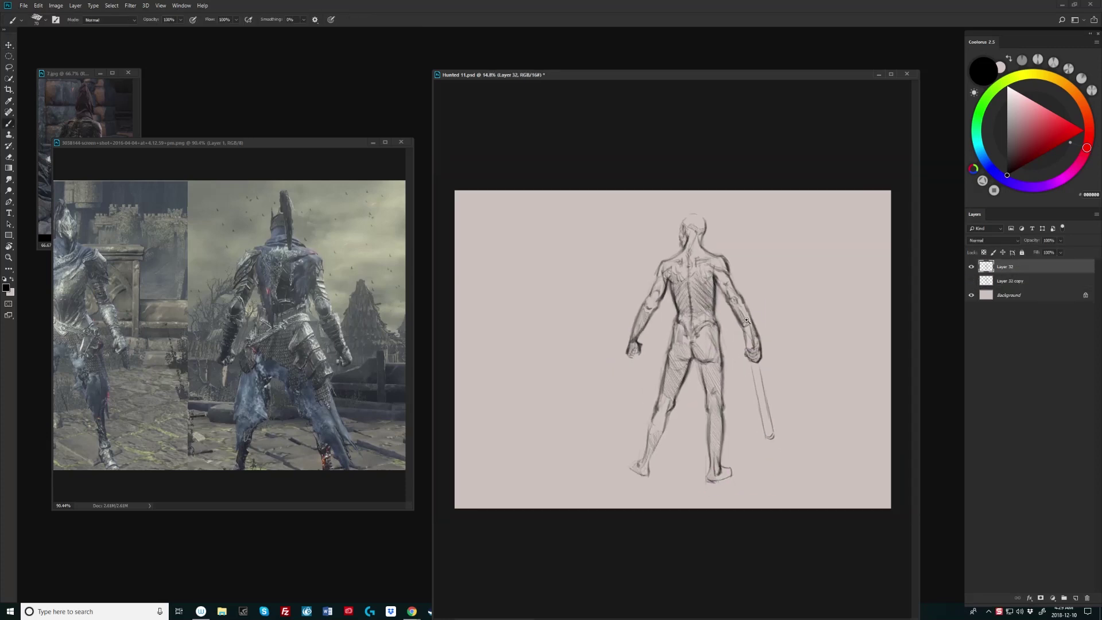
scroll(714, 290, up, 1)
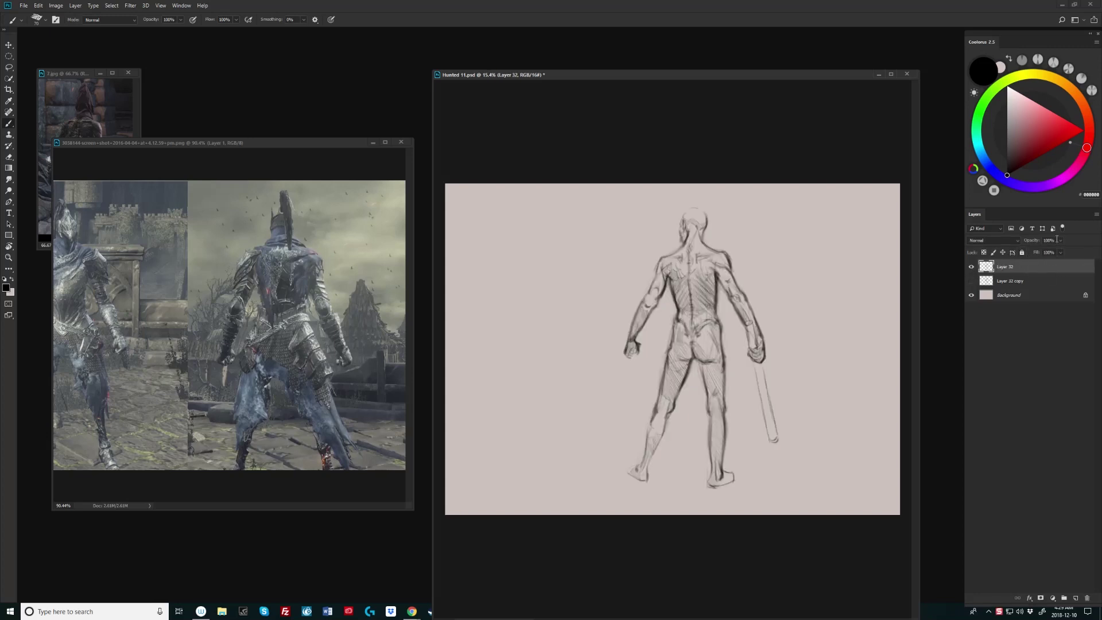
click(1060, 241)
drag(1061, 250, 1037, 250)
click(1004, 269)
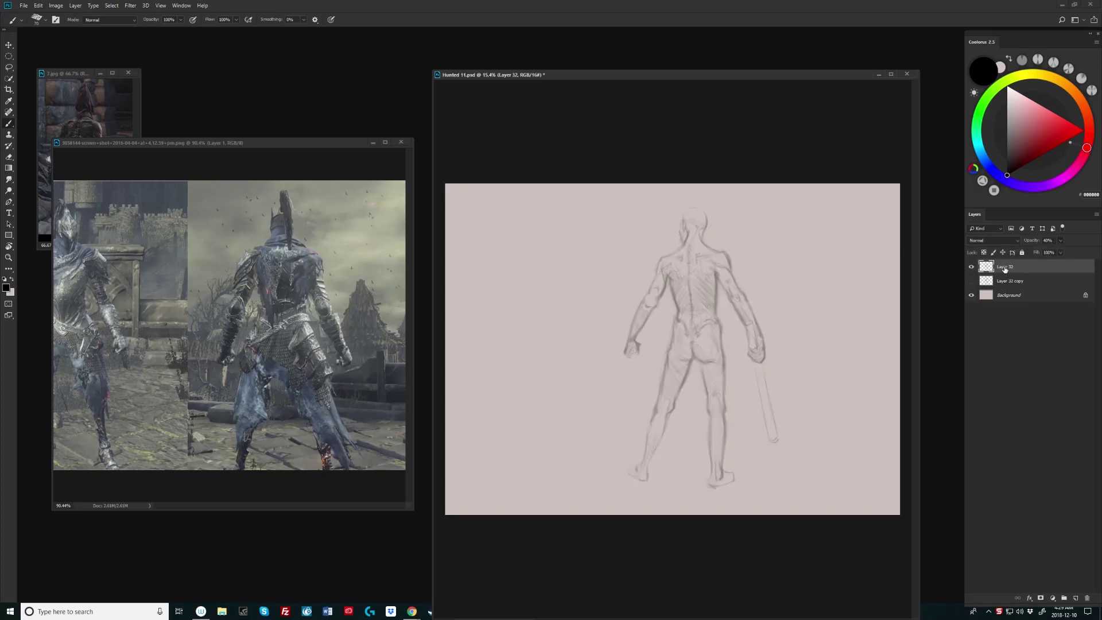
click(1076, 598)
Step: Sketch the left shoulder armour, a diagonal strap line across the back and folds along the left side of the torso
scroll(743, 241, up, 1)
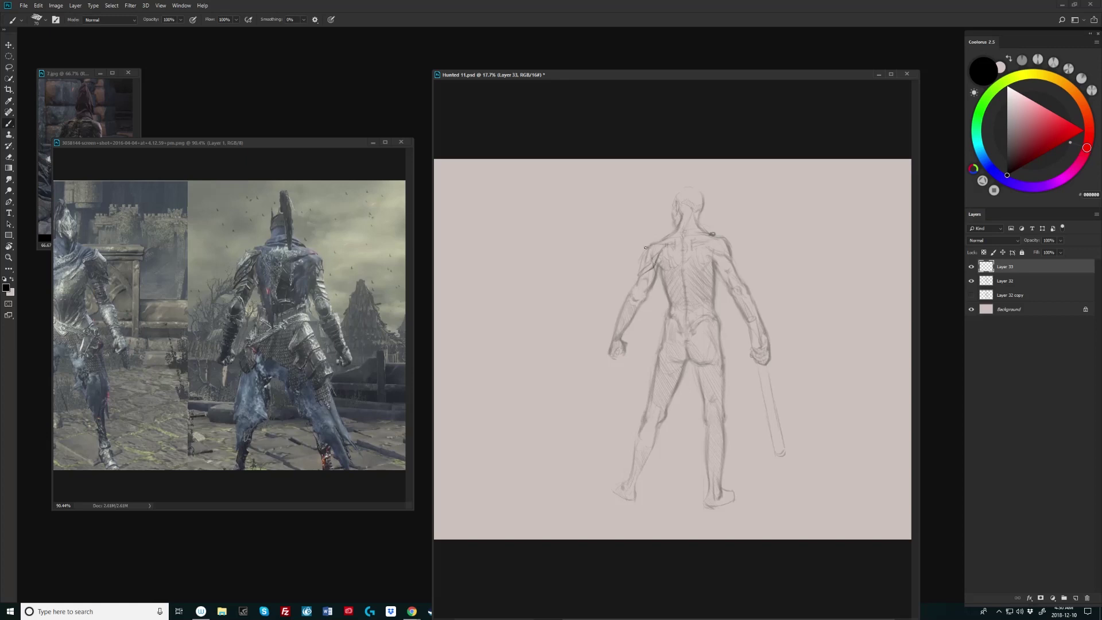
drag(640, 257, 637, 274)
drag(680, 298, 683, 316)
drag(661, 304, 658, 288)
mouse_move(699, 248)
mouse_down()
mouse_move(680, 280)
mouse_move(682, 318)
mouse_up()
key(e)
key(b)
drag(660, 282, 663, 311)
drag(660, 272, 663, 324)
Step: Sketch the collar line across the upper back and the layered armour plates down the left arm
key(e)
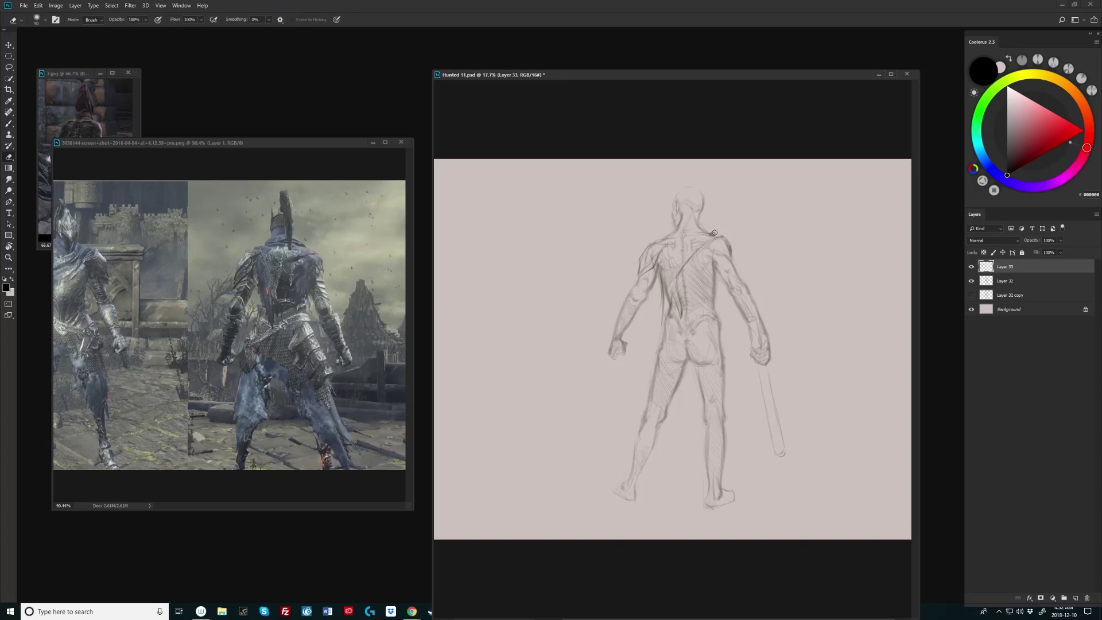
key(alt+bracketleft)
key(alt+bracketright)
key(b)
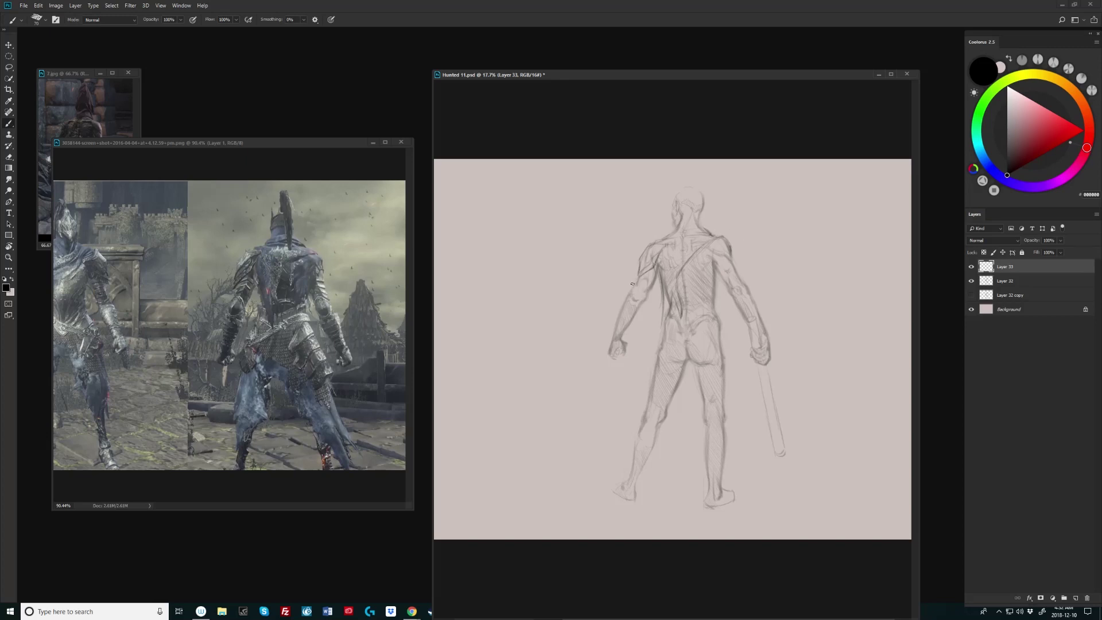
drag(635, 282, 653, 268)
drag(647, 299, 637, 306)
drag(620, 317, 625, 321)
Step: Lasso the head on Layer 32 and scale it down slightly with Free Transform
click(992, 279)
key(l)
mouse_move(683, 221)
mouse_down()
mouse_move(659, 227)
mouse_move(716, 203)
mouse_move(706, 221)
mouse_move(692, 209)
mouse_move(672, 235)
mouse_up()
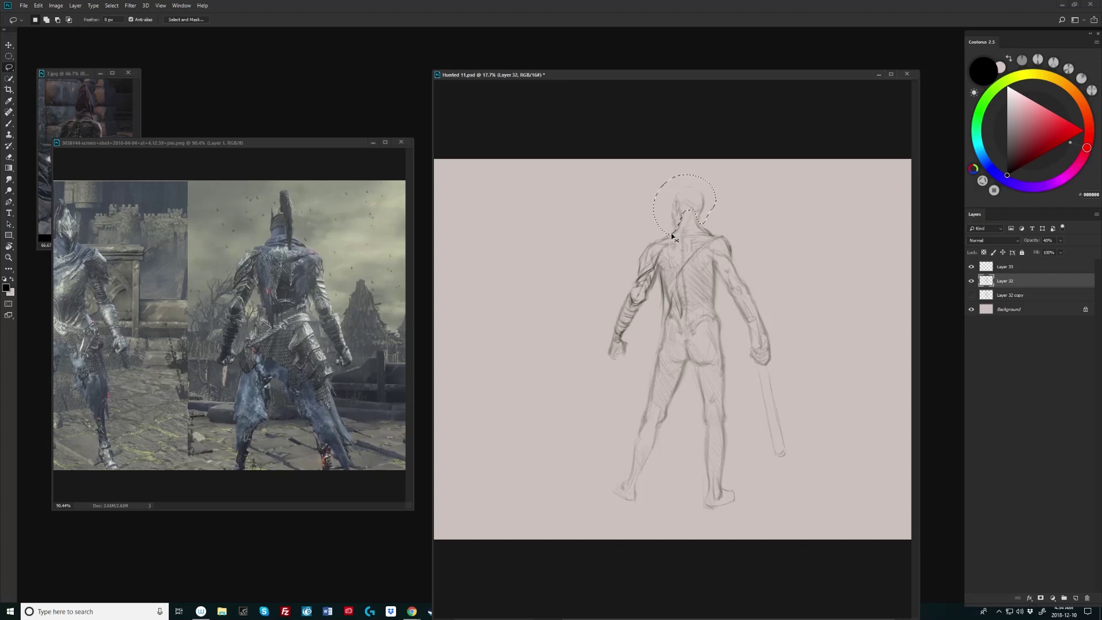
key(ctrl+t)
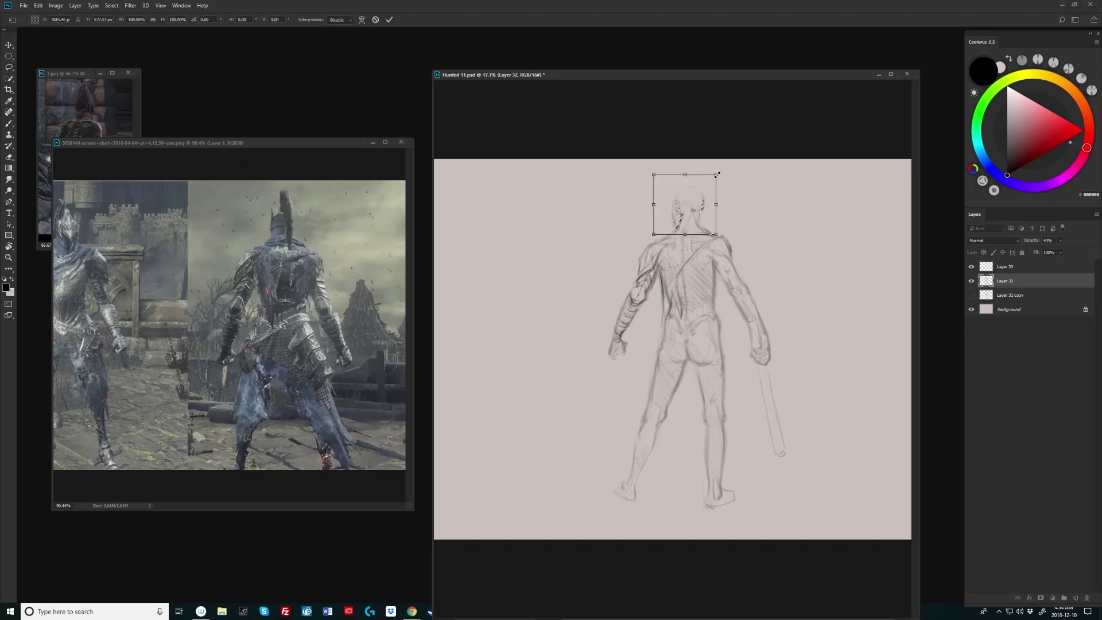
drag(716, 174, 715, 176)
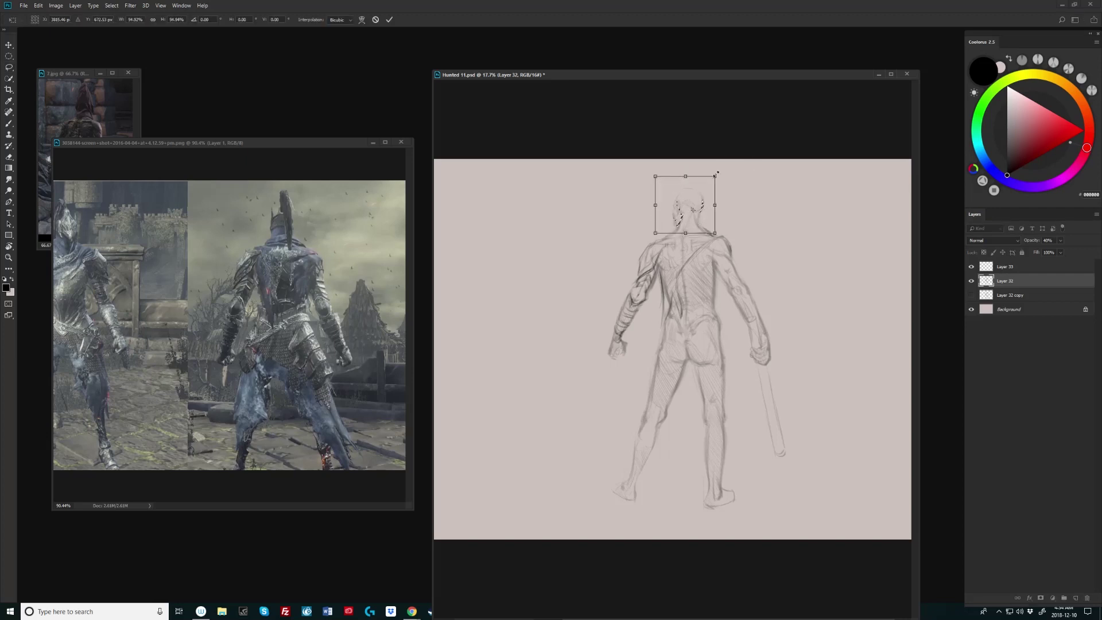
key(ctrl+minus)
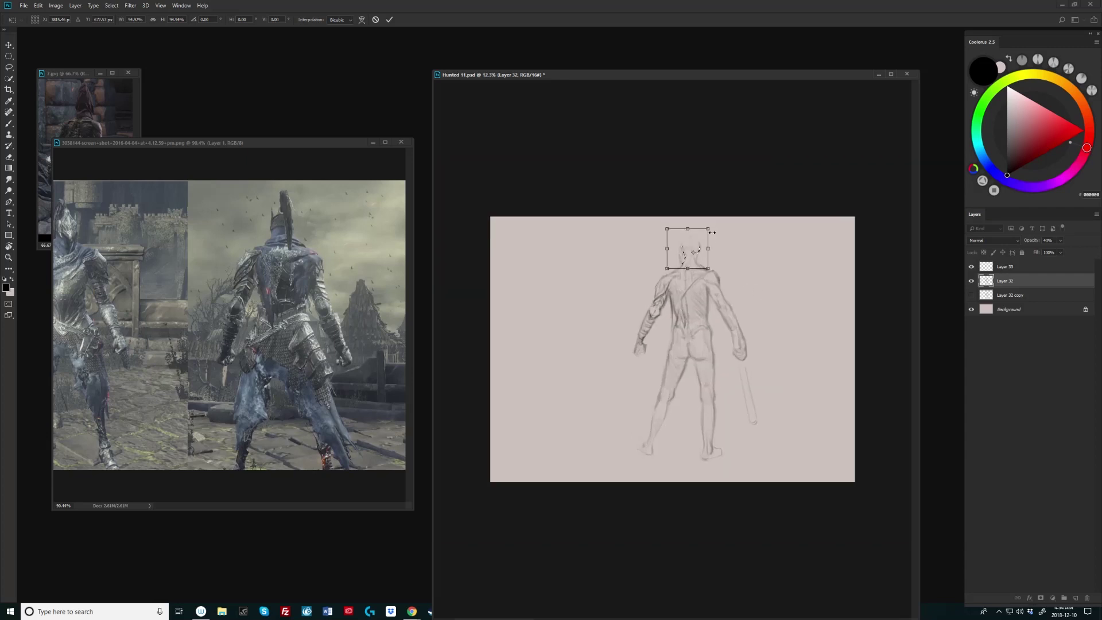
drag(711, 228, 711, 231)
key(Return)
key(l)
key(ctrl+plus)
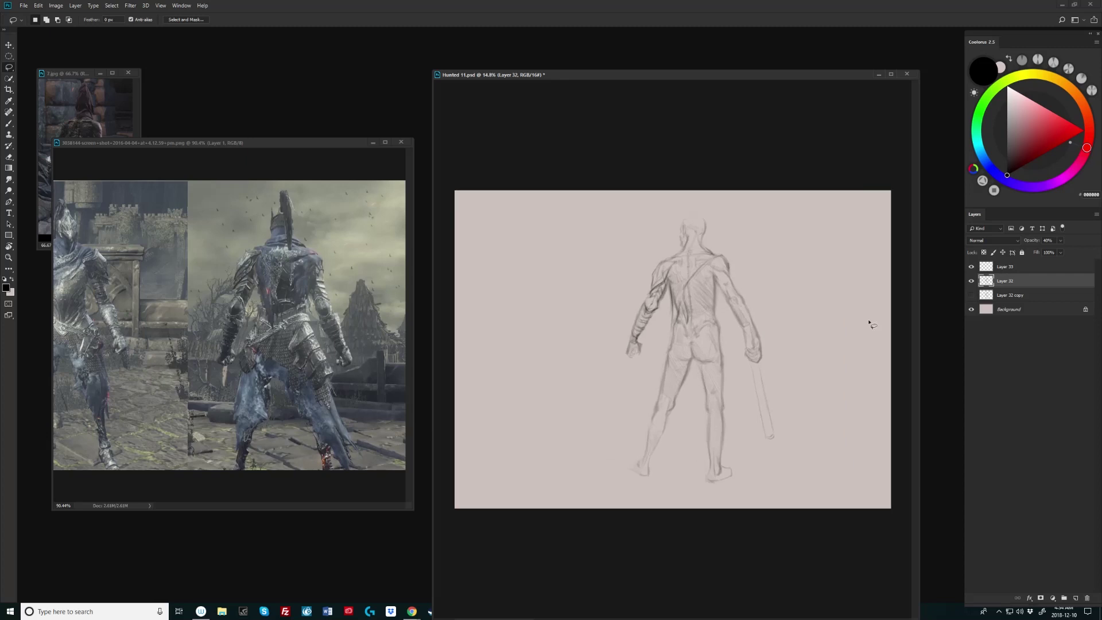
Step: Sketch the right shoulder armour and the pointed waistline of the back plate on Layer 33
click(986, 263)
key(b)
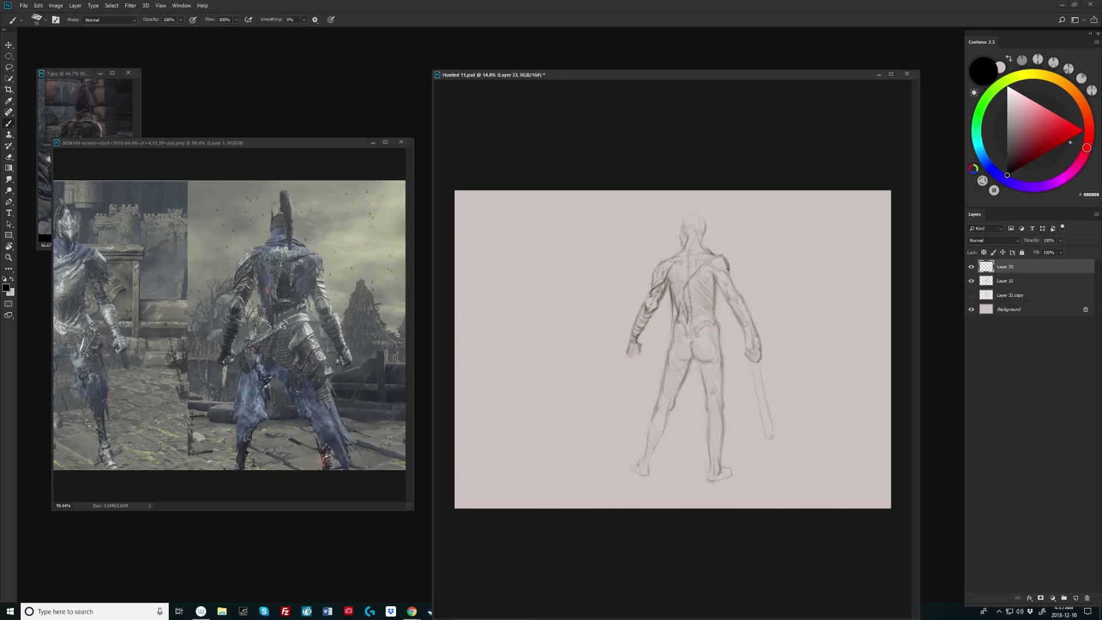
drag(721, 261, 721, 275)
Step: Lasso the lines at the right side of the waist and nudge them upward slightly
key(l)
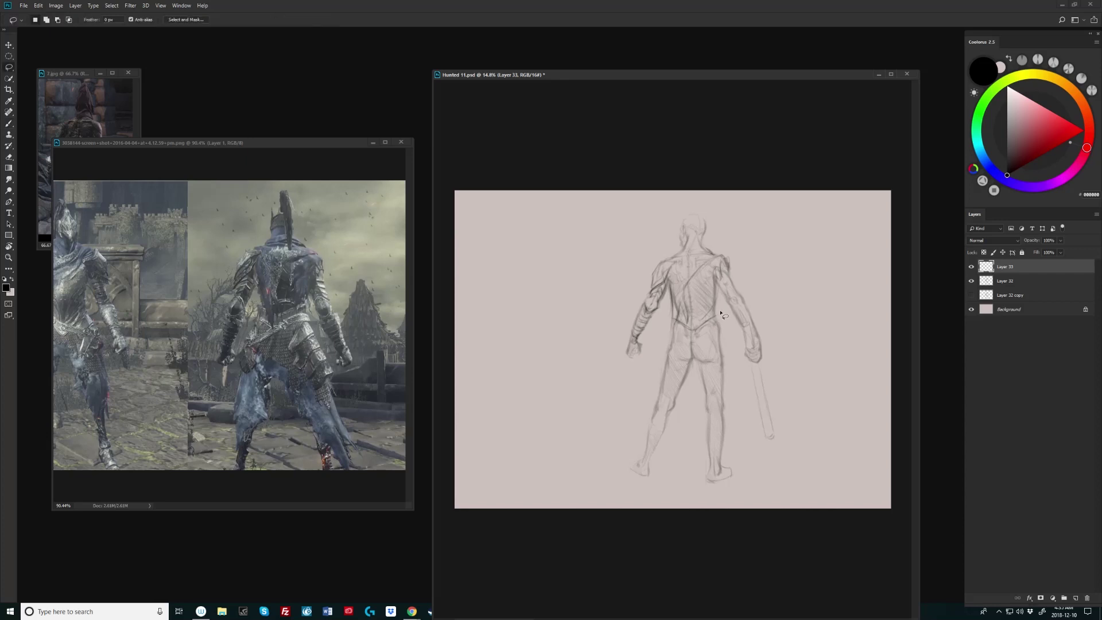
mouse_move(719, 313)
mouse_down()
mouse_move(695, 331)
mouse_move(670, 326)
mouse_move(720, 311)
mouse_up()
key(v)
key(Delete)
key(ctrl+d)
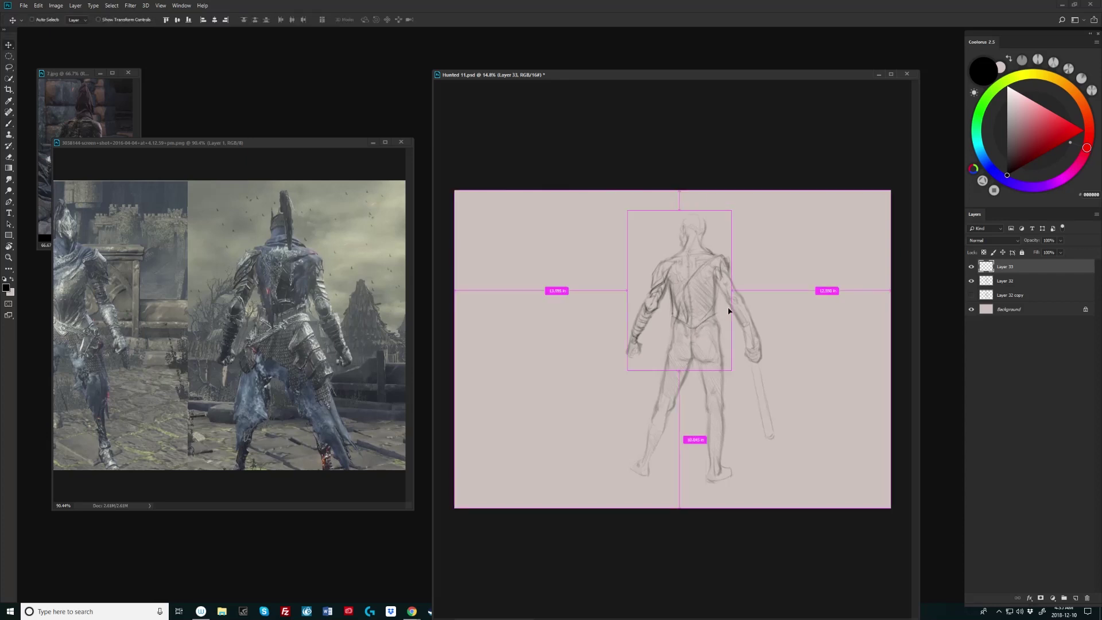
key(shift+Up)
key(shift+Up)
key(shift+Up)
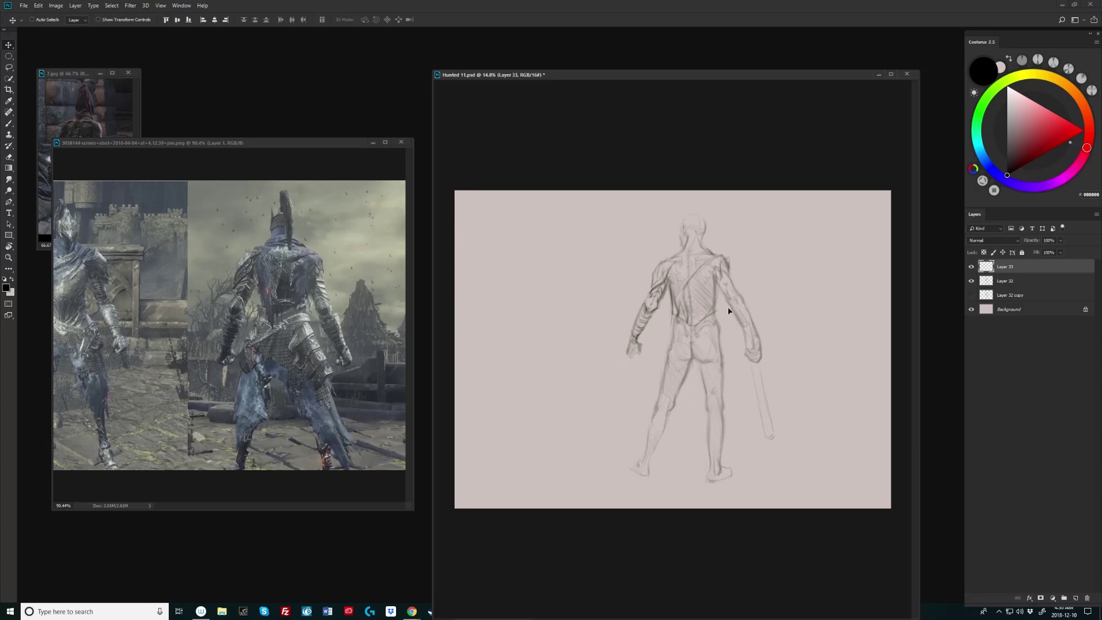
Step: Sketch the armour edges down both sides of the waist onto the hips
key(b)
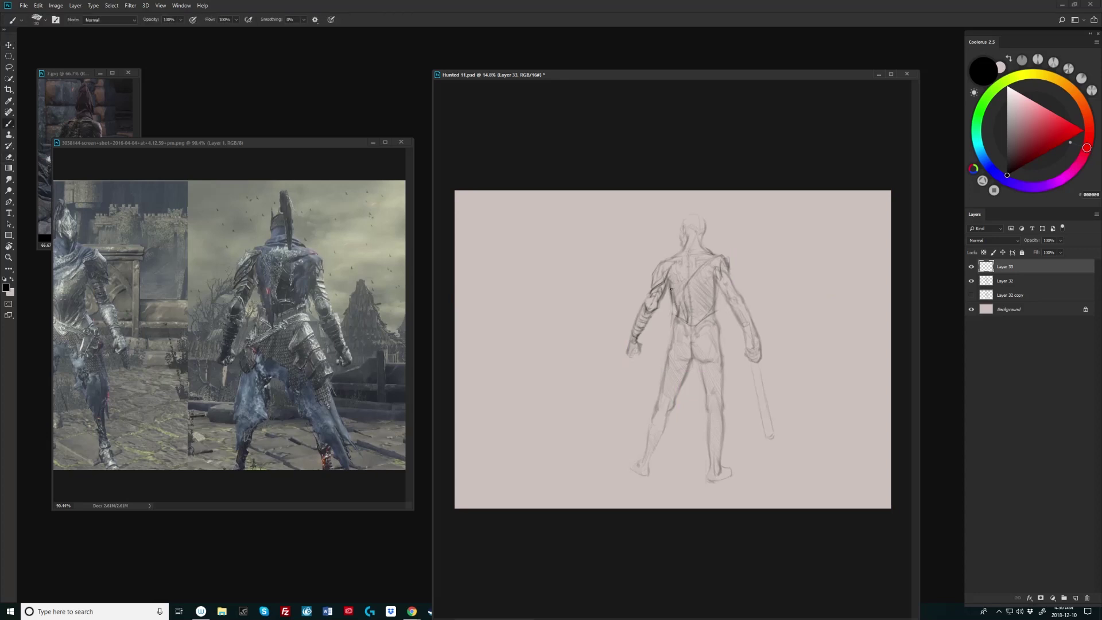
drag(677, 312, 679, 328)
drag(721, 311, 718, 330)
Step: Zoom out the knight reference and widen its window to show both full figures, then return to the drawing
click(293, 287)
drag(307, 311, 291, 348)
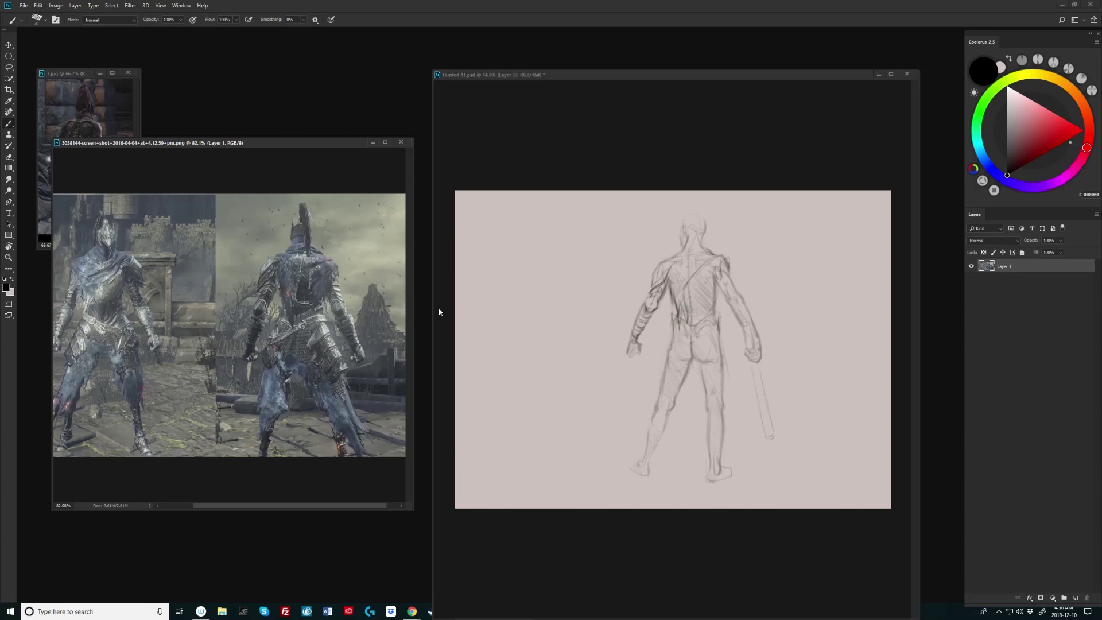
drag(413, 316, 454, 319)
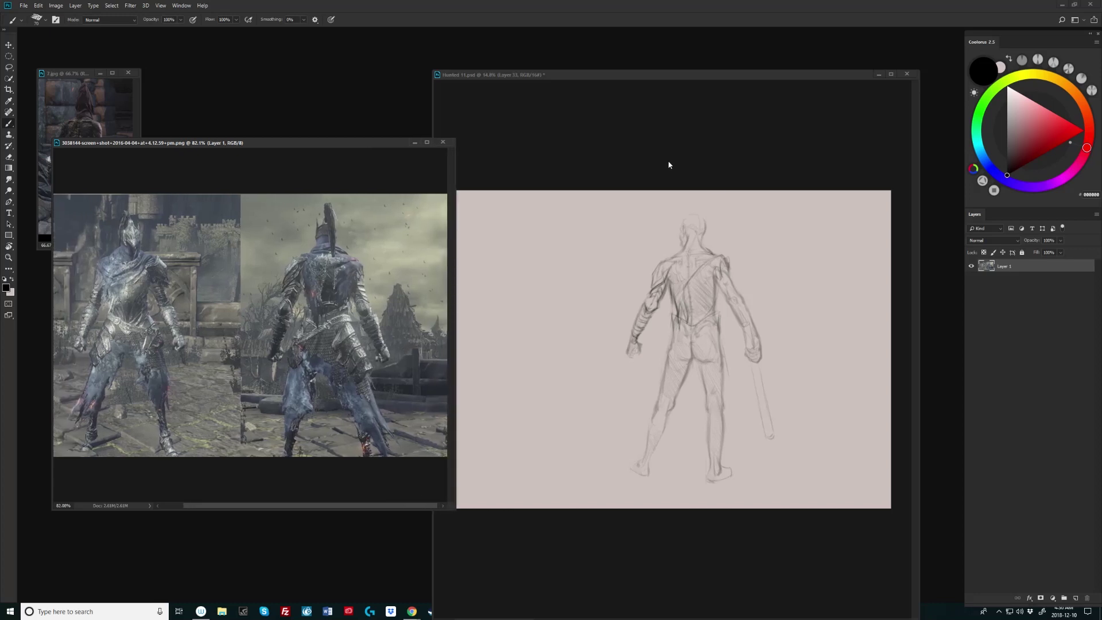
click(718, 184)
Step: Sketch the hanging cloth beside the right leg, the left hip and thigh folds, and the ragged trouser edge at the left shin
scroll(748, 261, up, 1)
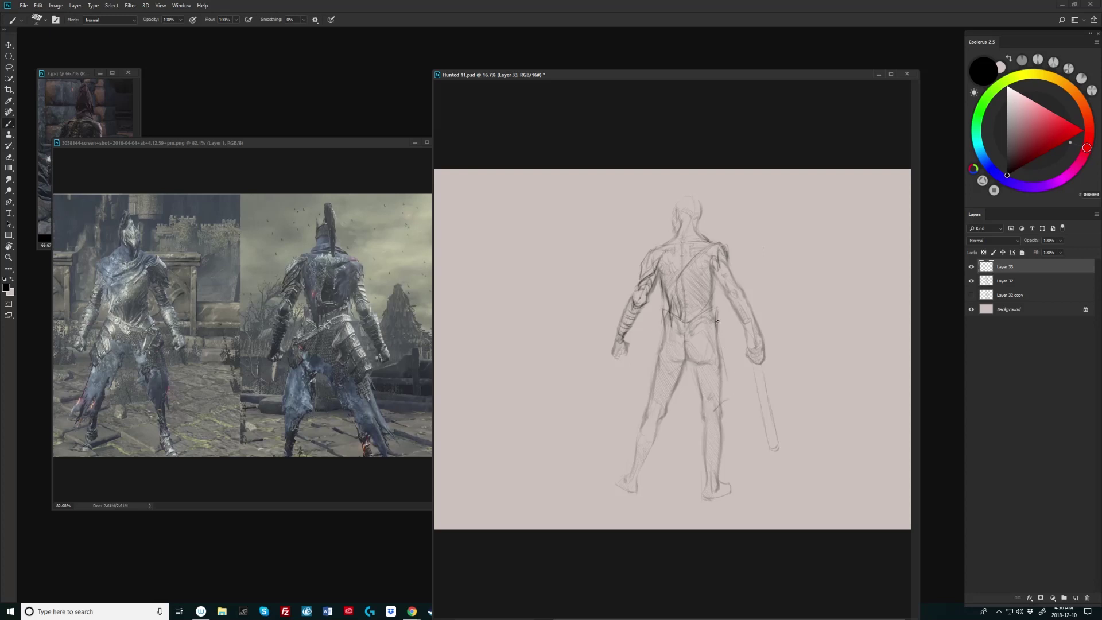
drag(723, 349, 736, 397)
drag(656, 437, 635, 453)
drag(639, 437, 652, 431)
mouse_move(715, 432)
mouse_down()
mouse_move(737, 463)
mouse_move(739, 418)
mouse_up()
drag(654, 371, 670, 353)
drag(711, 329, 722, 332)
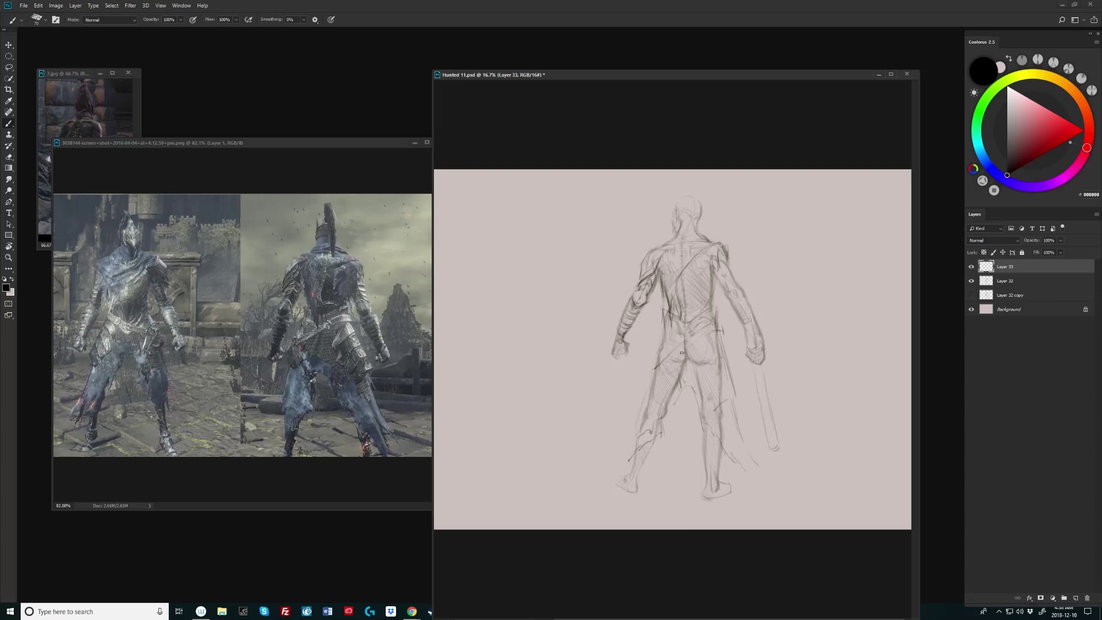
drag(670, 365, 653, 379)
Step: Enlarge the knight reference around the back-view figure, then return to the drawing
click(409, 168)
mouse_move(329, 325)
mouse_down()
mouse_move(391, 322)
mouse_move(336, 325)
mouse_up()
click(629, 143)
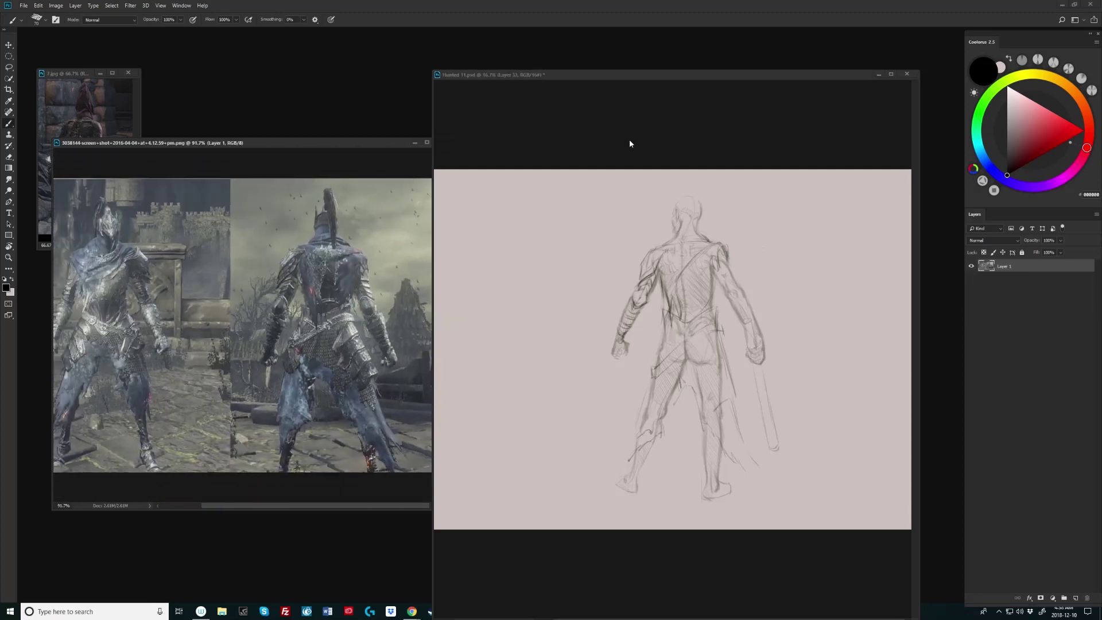
click(630, 143)
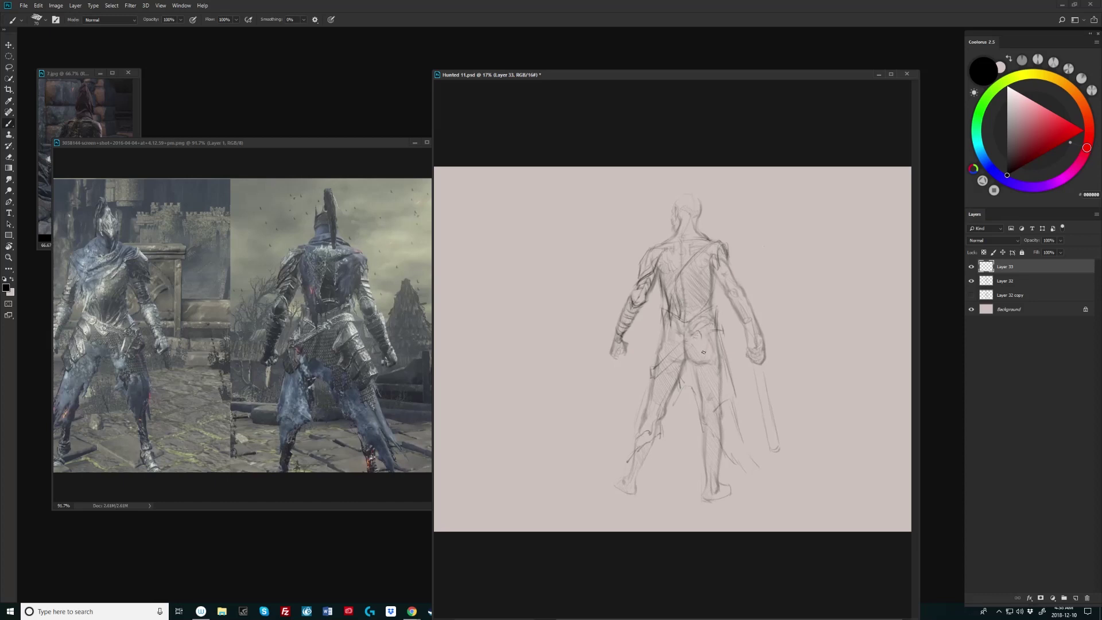
Step: Sketch the belt across the hips, lasso it and skew it slightly with Free Transform
drag(690, 348, 659, 373)
key(ctrl+z)
key(l)
mouse_move(719, 342)
mouse_down()
mouse_move(725, 328)
mouse_move(643, 381)
mouse_move(679, 347)
mouse_move(717, 334)
mouse_up()
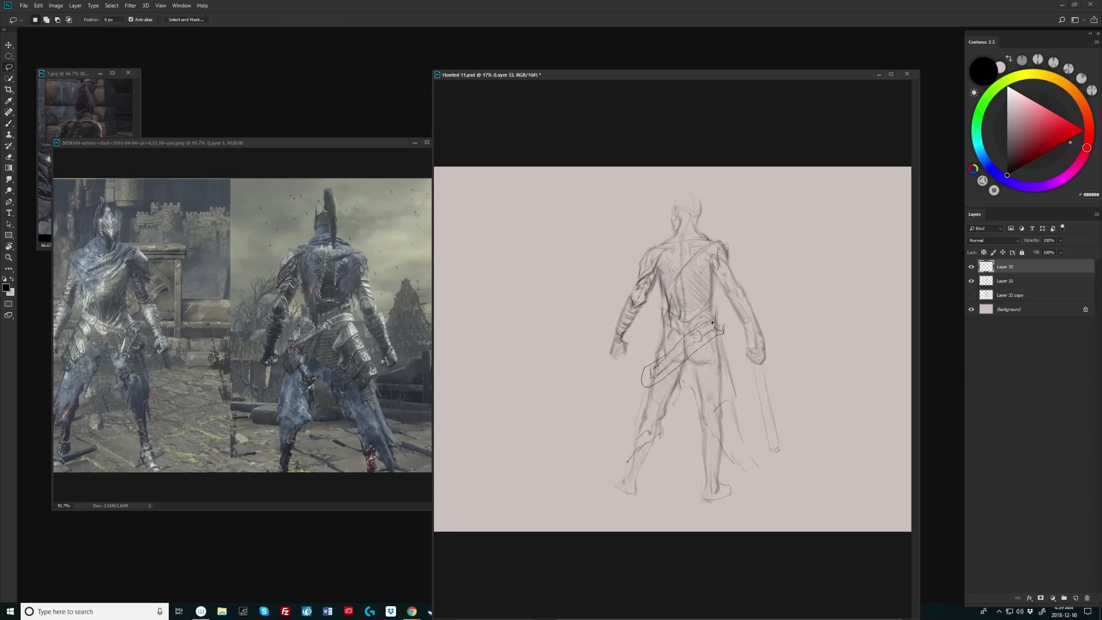
key(ctrl+t)
drag(654, 381, 639, 354)
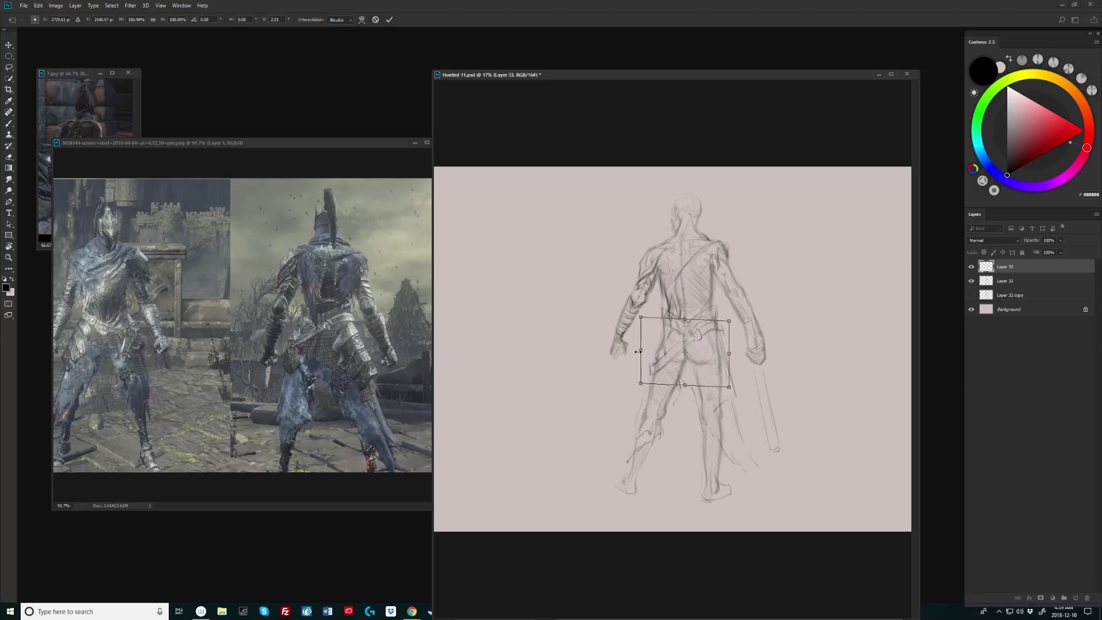
key(Return)
key(ctrl+d)
Step: Sketch the armour plates and bracer along the right arm
key(b)
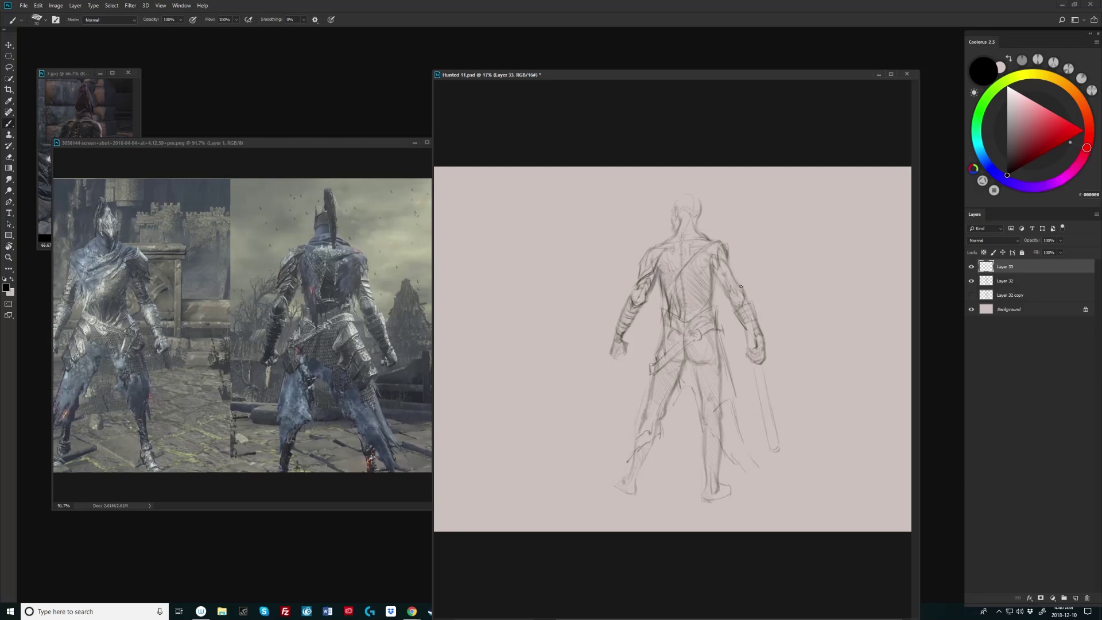
drag(726, 279, 731, 292)
Step: Reframe the knight reference and sketch the torn lower edge of the cloth beside the right leg
click(373, 156)
drag(376, 272, 357, 330)
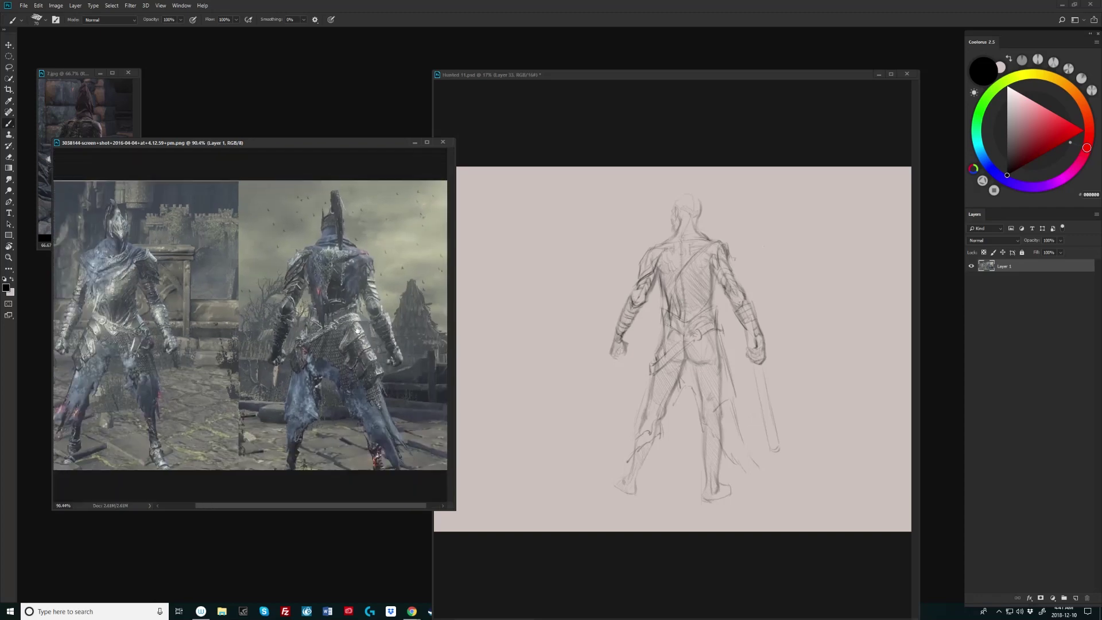
click(820, 345)
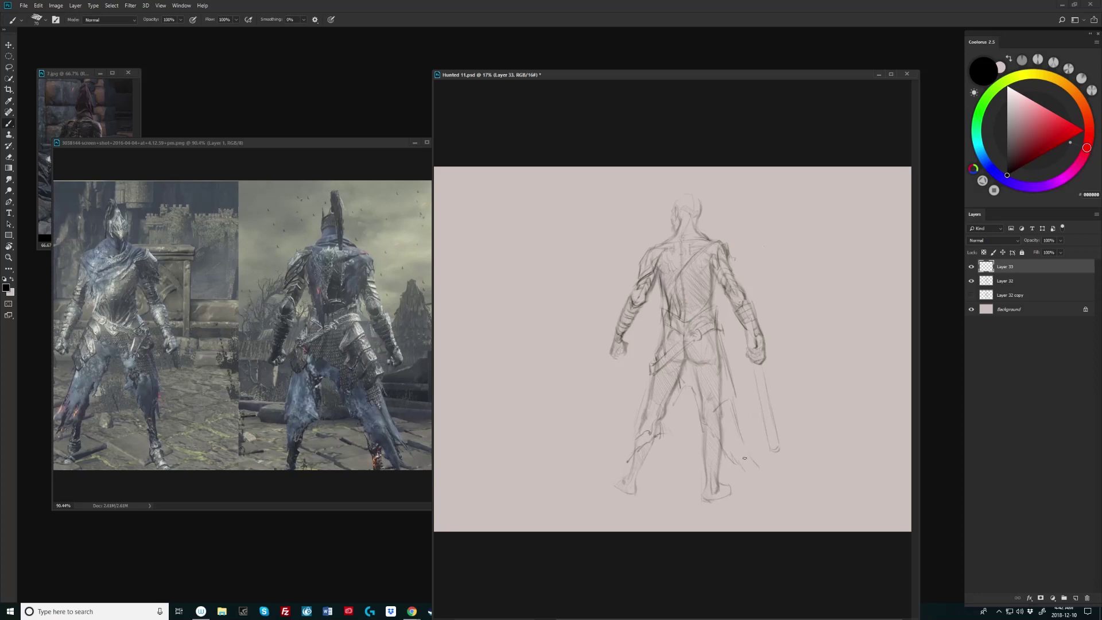
drag(747, 454, 760, 469)
Step: Lasso the lines on the right lower leg on Layer 33 and adjust them with Free Transform
click(999, 281)
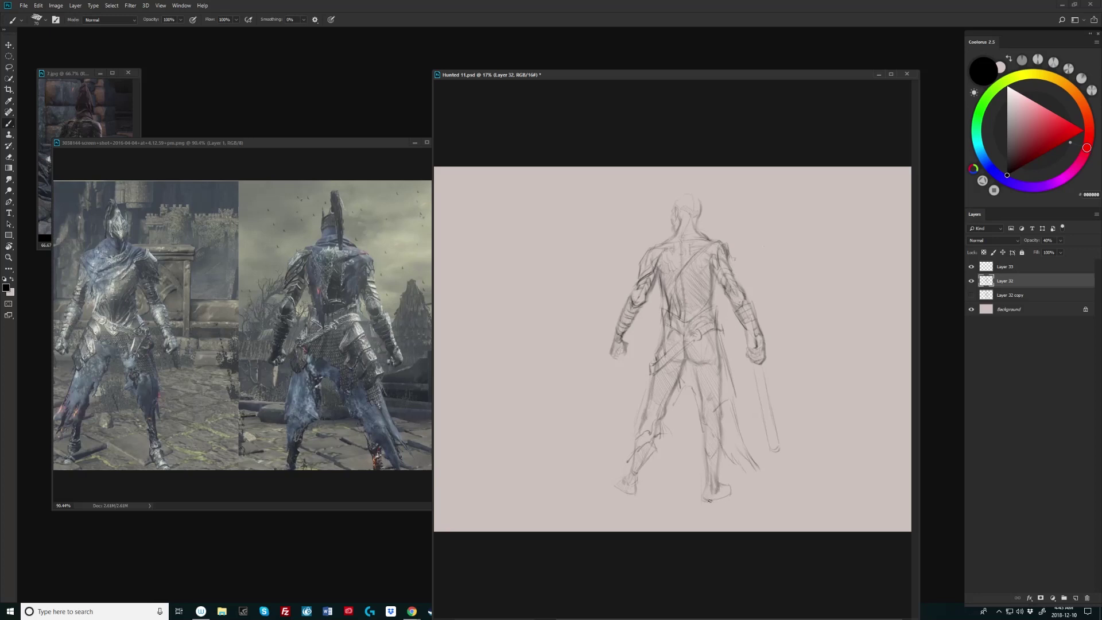
key(alt+bracketright)
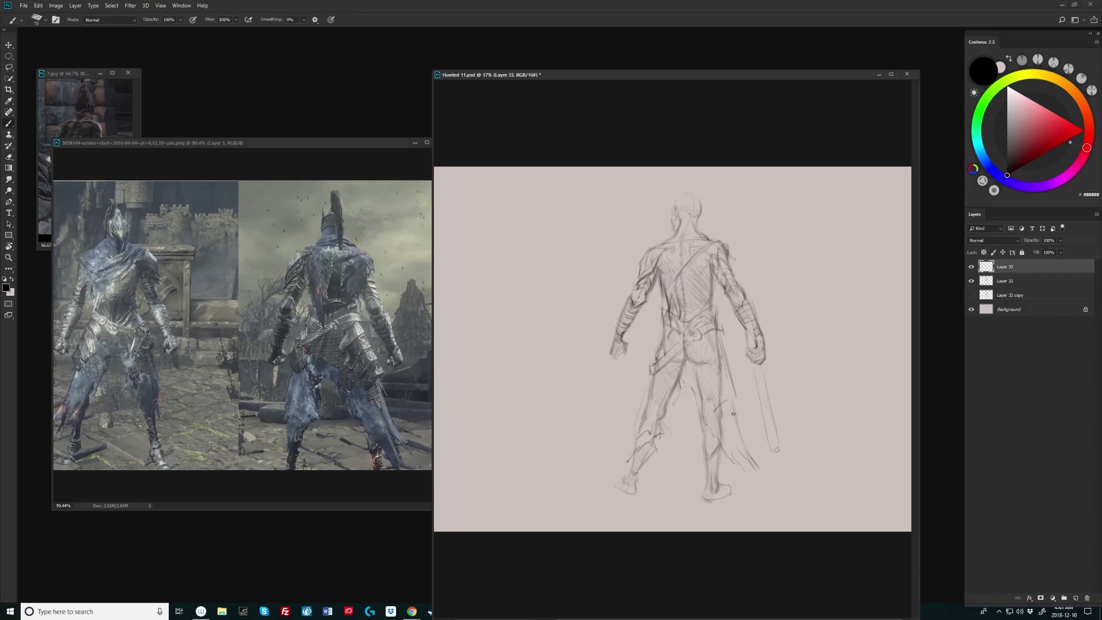
key(l)
mouse_move(717, 460)
mouse_down()
mouse_move(705, 442)
mouse_move(713, 454)
mouse_up()
key(ctrl+t)
key(Return)
key(ctrl+d)
key(b)
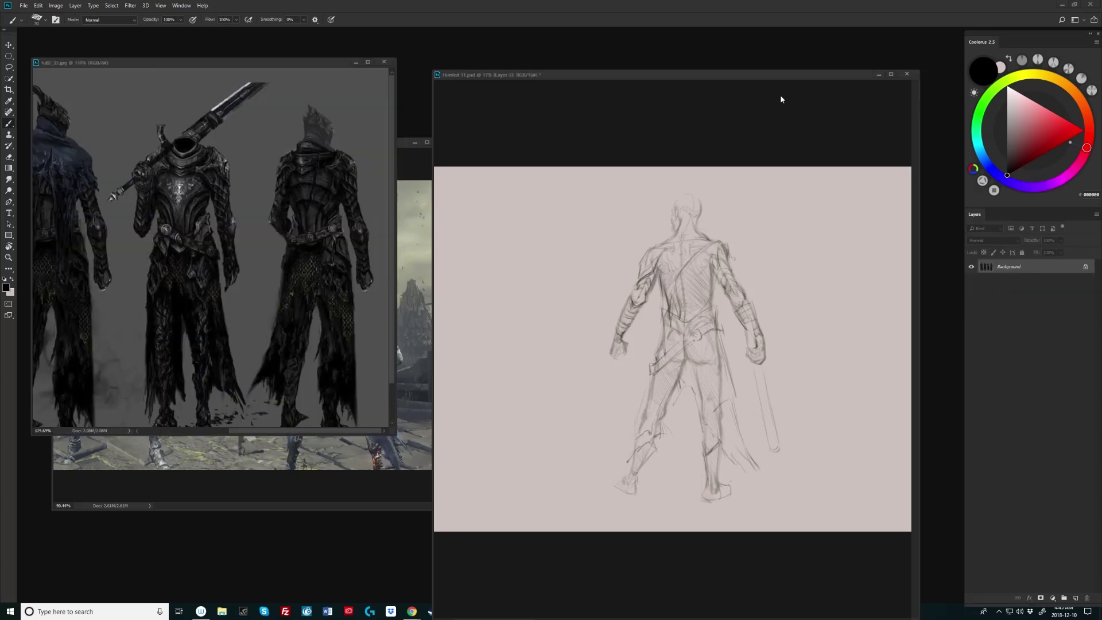
Step: Reframe the dark armour reference fs82_33.jpg to examine the legs and boots
click(781, 98)
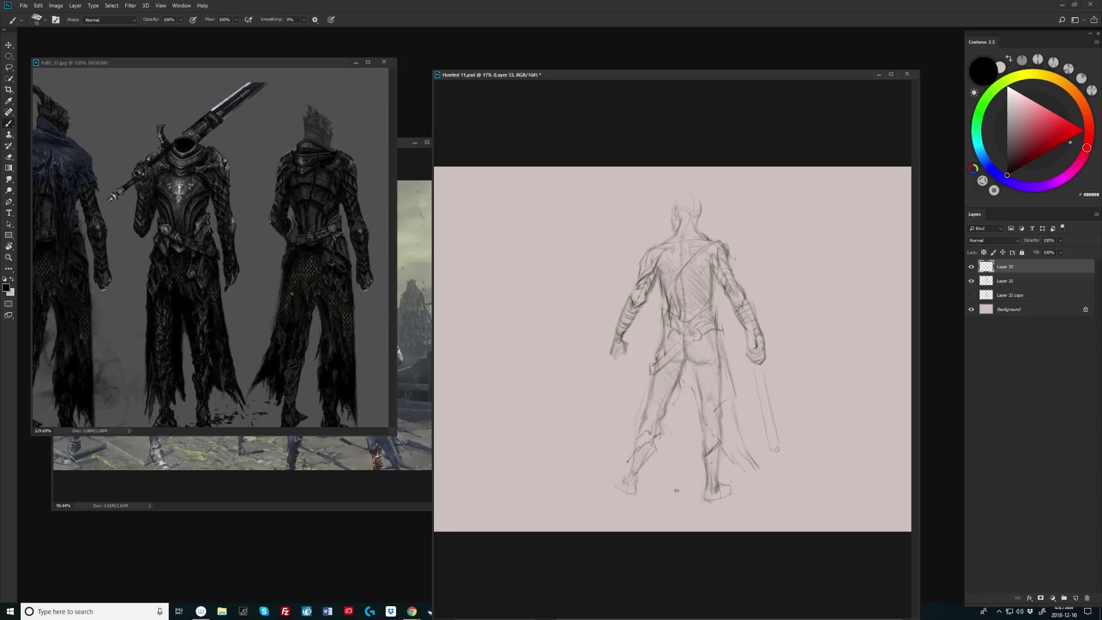
drag(317, 320, 332, 275)
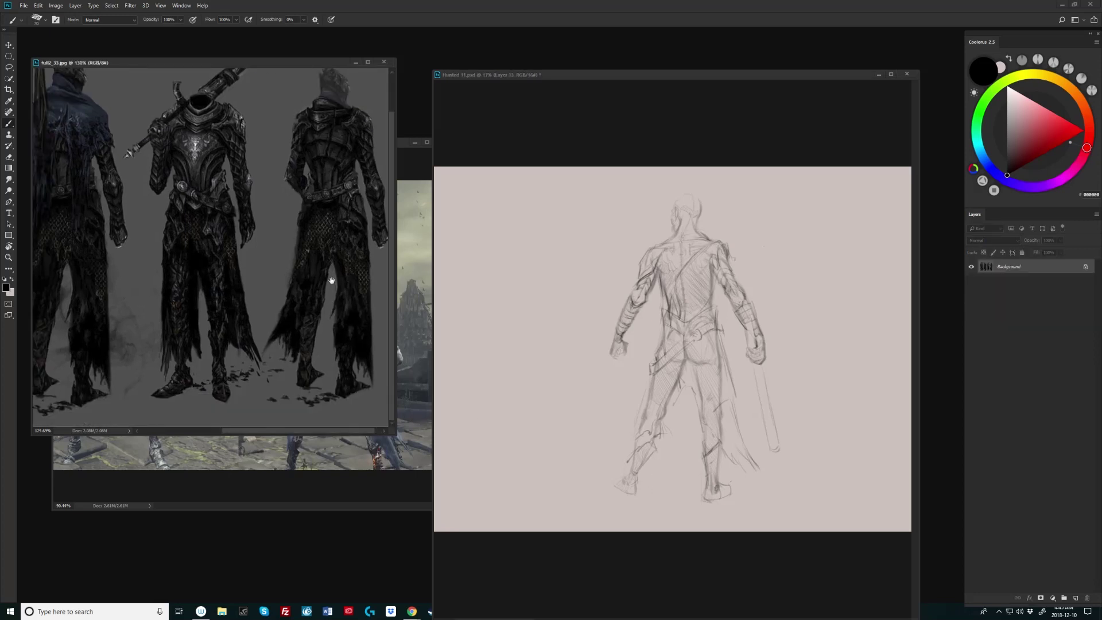
Step: Sketch the boots on both feet of the figure on Layer 33, cleaning up the left toe with the Eraser
click(728, 483)
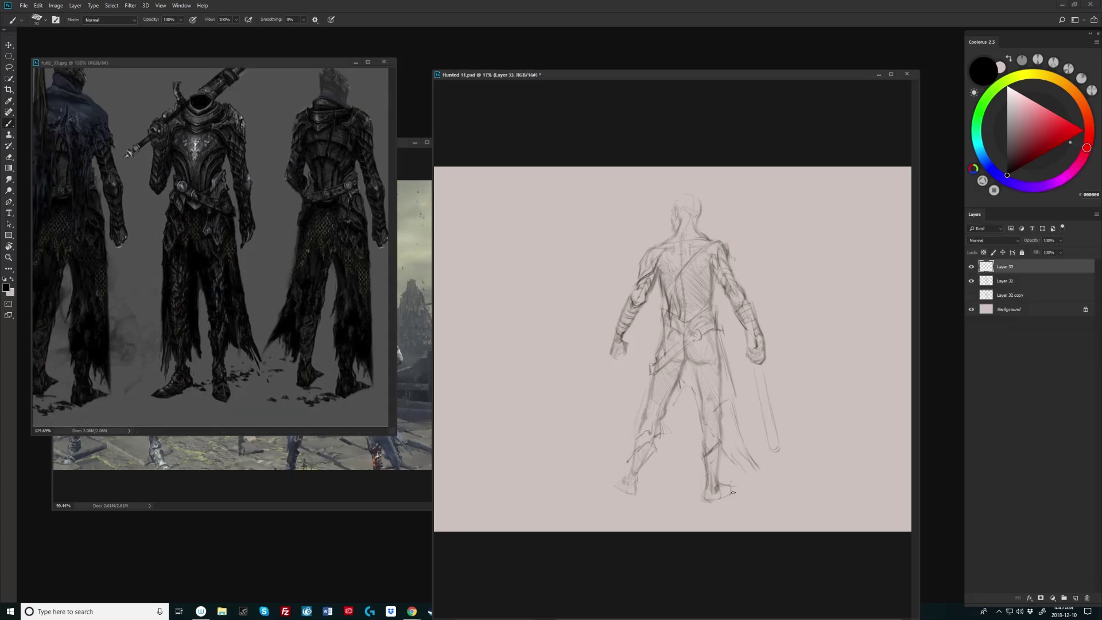
drag(738, 488, 726, 494)
drag(711, 486, 712, 499)
drag(637, 476, 637, 494)
key(e)
scroll(617, 482, up, 1)
key(b)
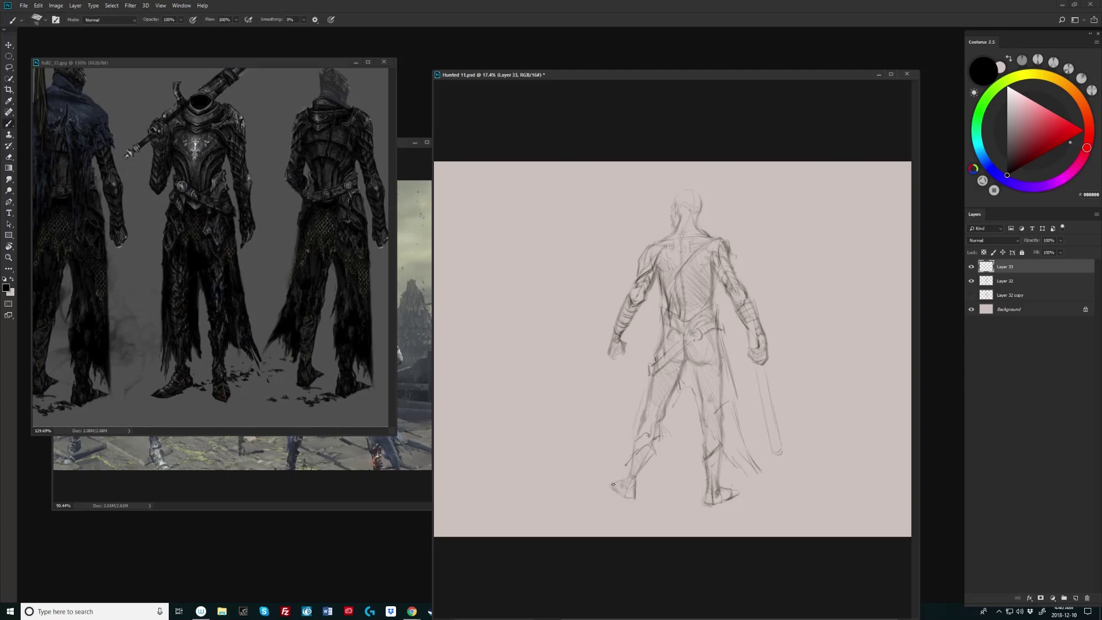
drag(613, 486, 614, 490)
key(e)
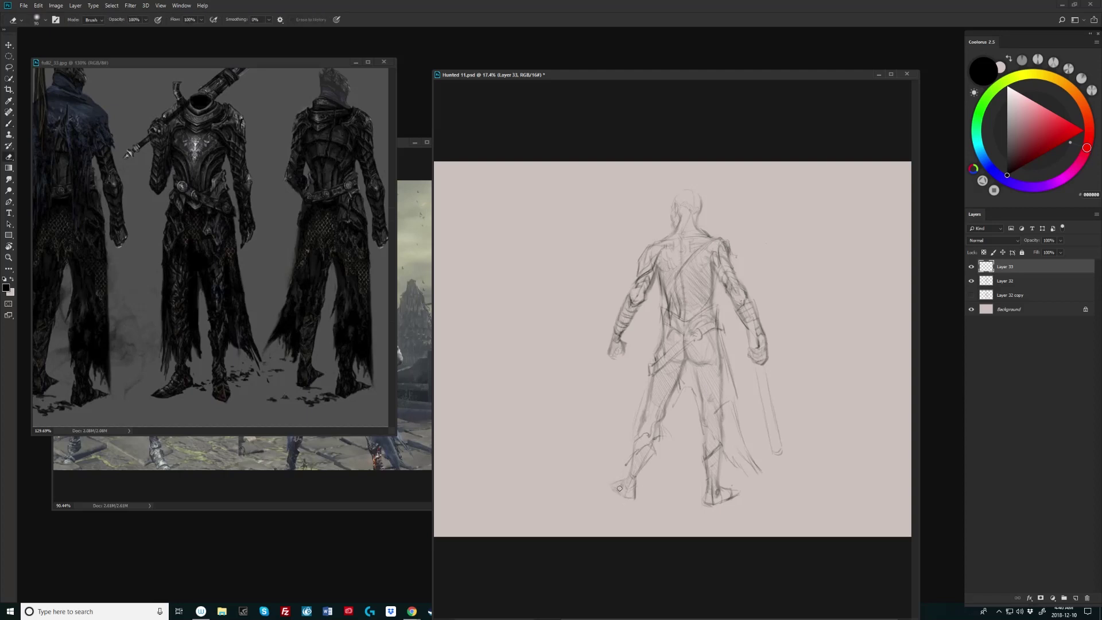
key(b)
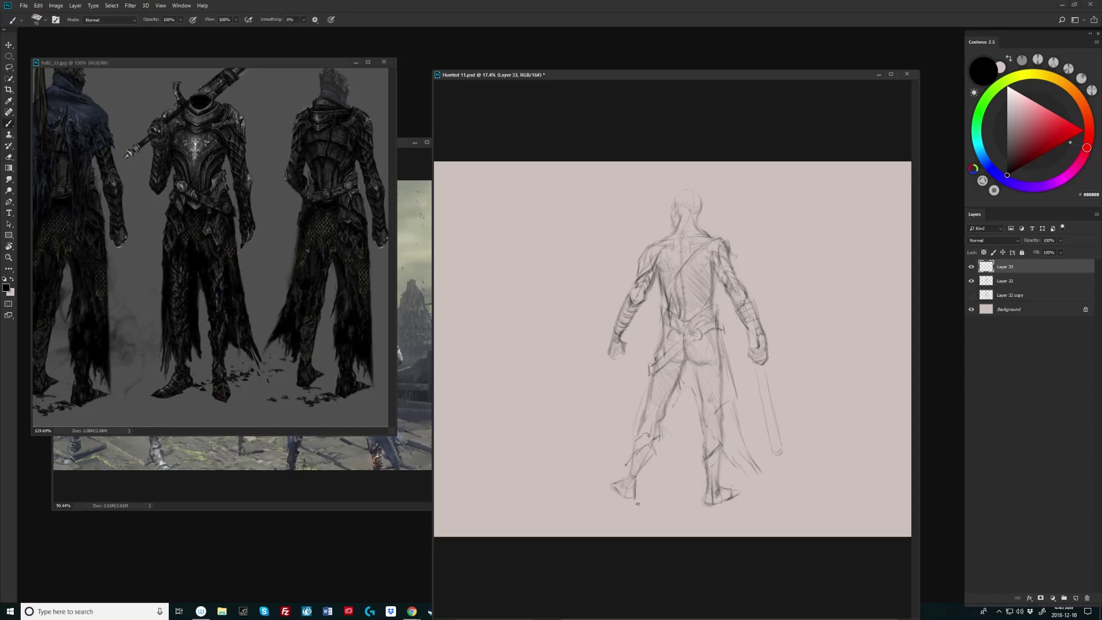
Step: Check the sketch by toggling Layer 33's visibility, and reframe the dark armour reference to examine its legs and cloth
scroll(719, 381, up, 1)
scroll(775, 357, up, 1)
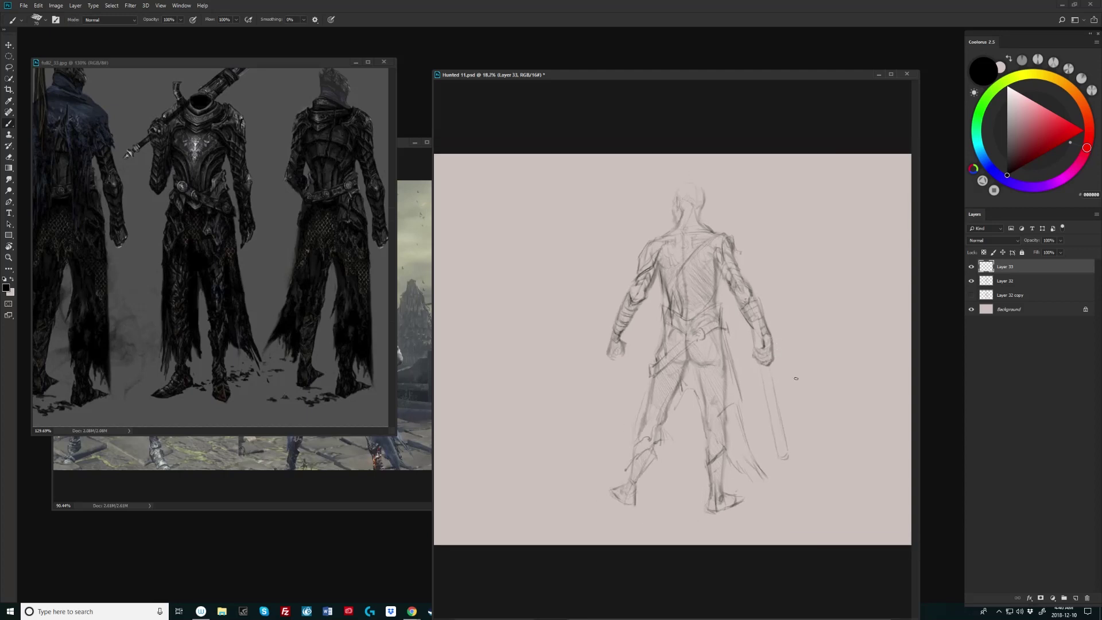
click(971, 266)
scroll(764, 343, up, 1)
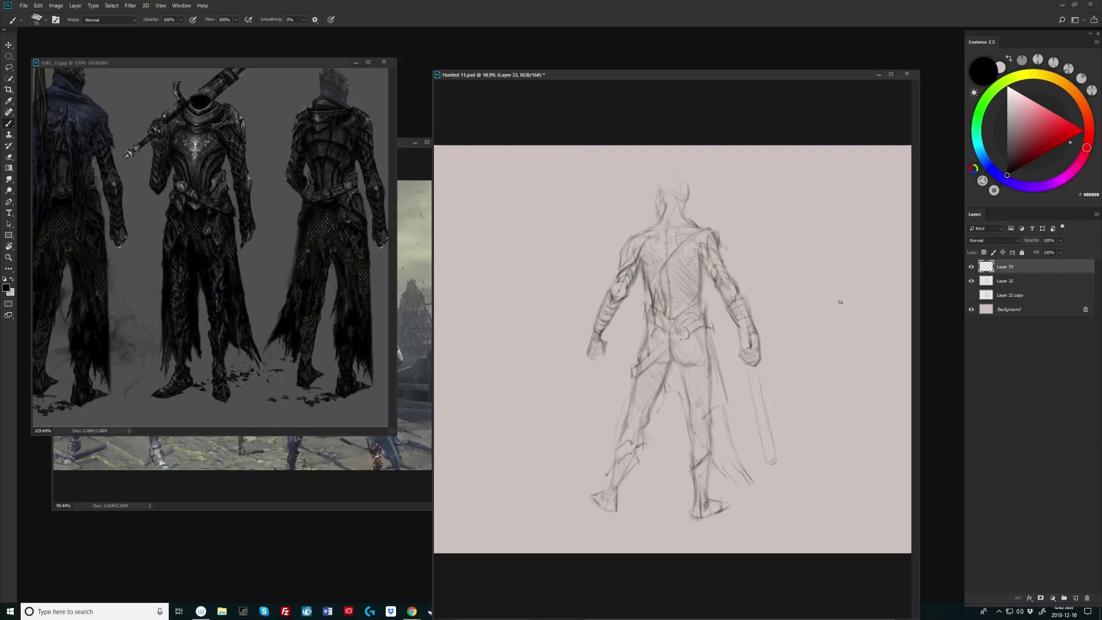
drag(692, 349, 707, 346)
drag(572, 394, 544, 389)
click(287, 334)
drag(227, 310, 332, 340)
click(303, 339)
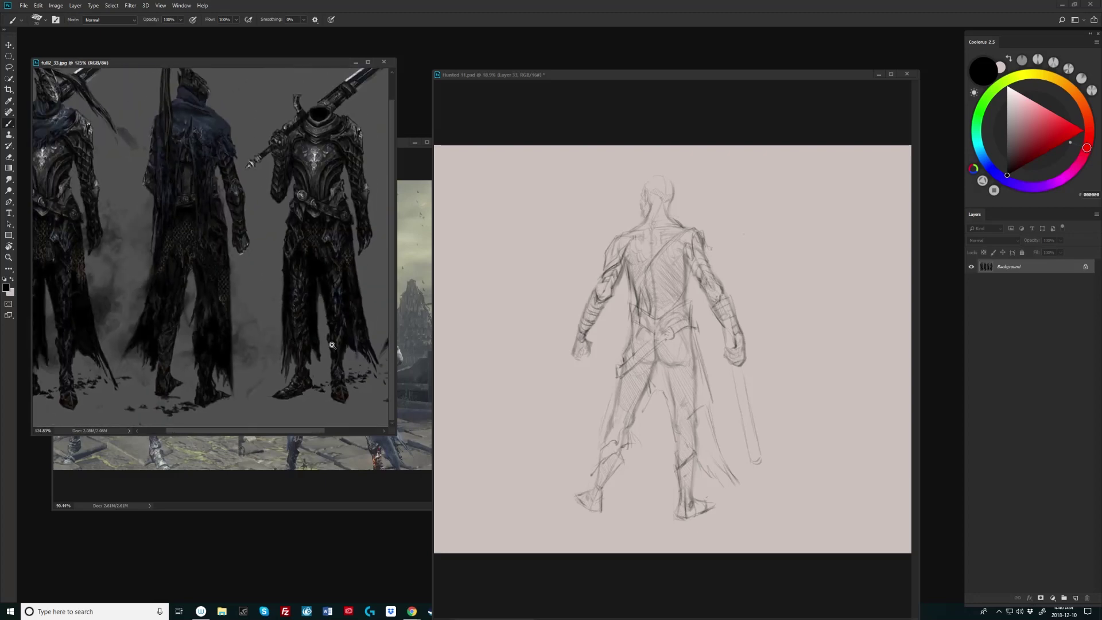
Step: Bring the game screenshot reference forward and sketch the layered hip plates beside the figure's right thigh
click(679, 335)
drag(679, 334, 676, 336)
click(408, 364)
click(614, 364)
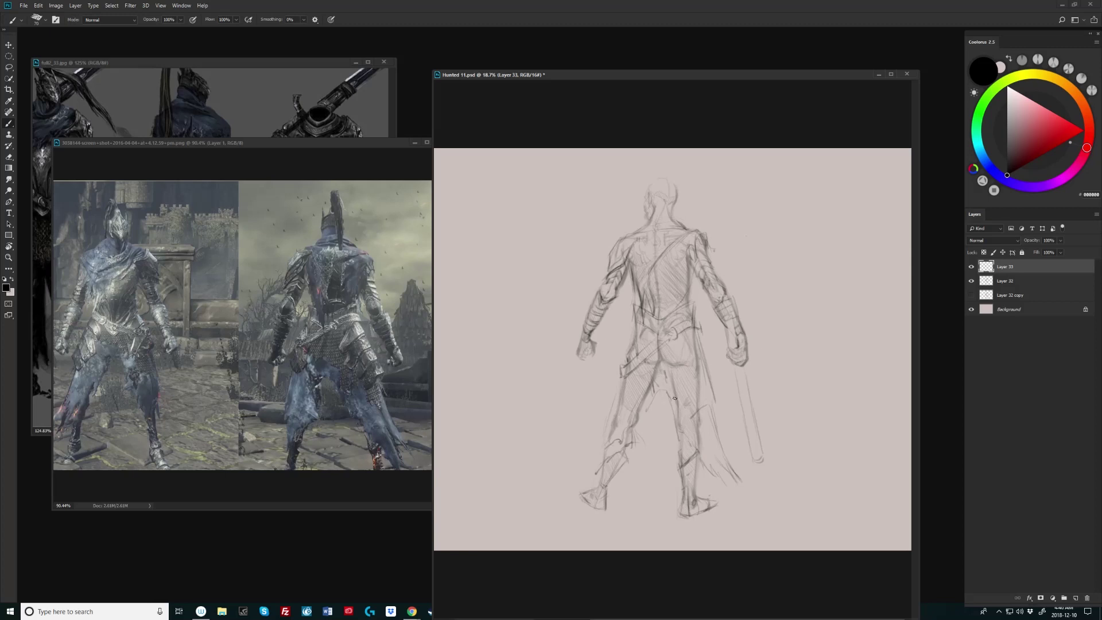
drag(673, 400, 687, 412)
drag(697, 328, 717, 390)
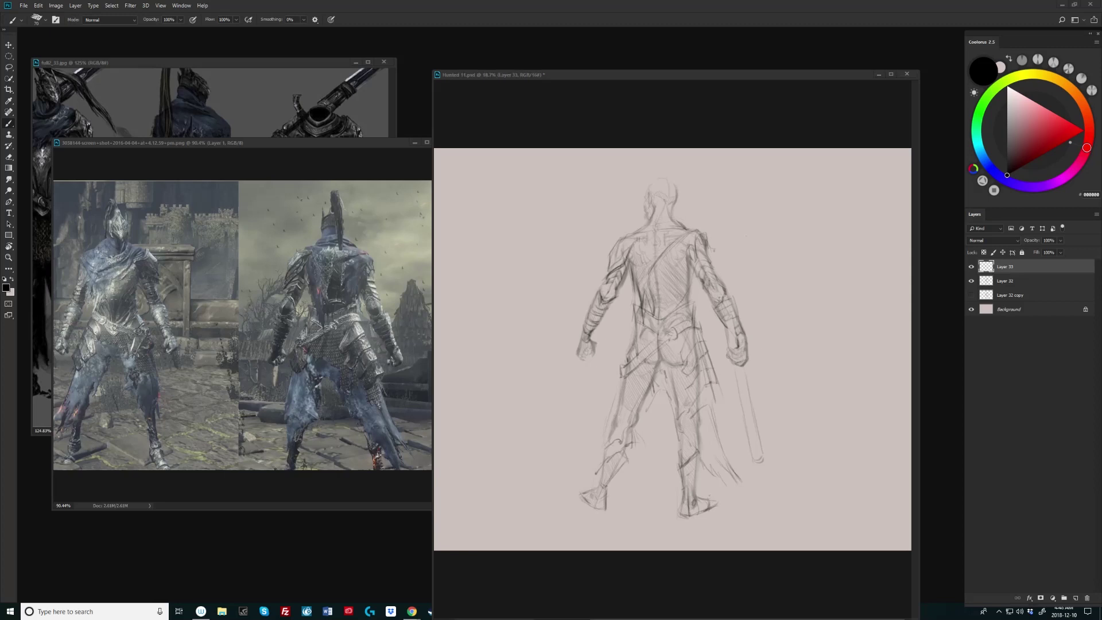
Step: Sketch the torn cloth edge below the right hip plates, refining it with the Eraser
mouse_move(769, 368)
mouse_down()
mouse_move(726, 401)
mouse_move(693, 367)
mouse_move(741, 383)
mouse_up()
scroll(724, 389, down, 2)
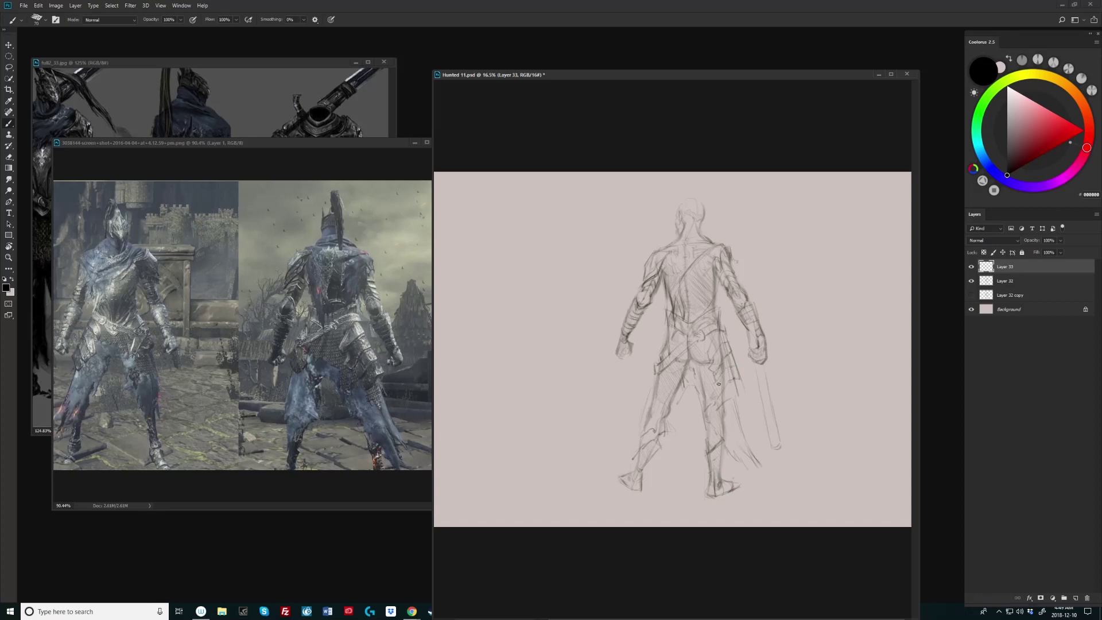
drag(719, 384, 725, 390)
key(e)
scroll(712, 392, down, 1)
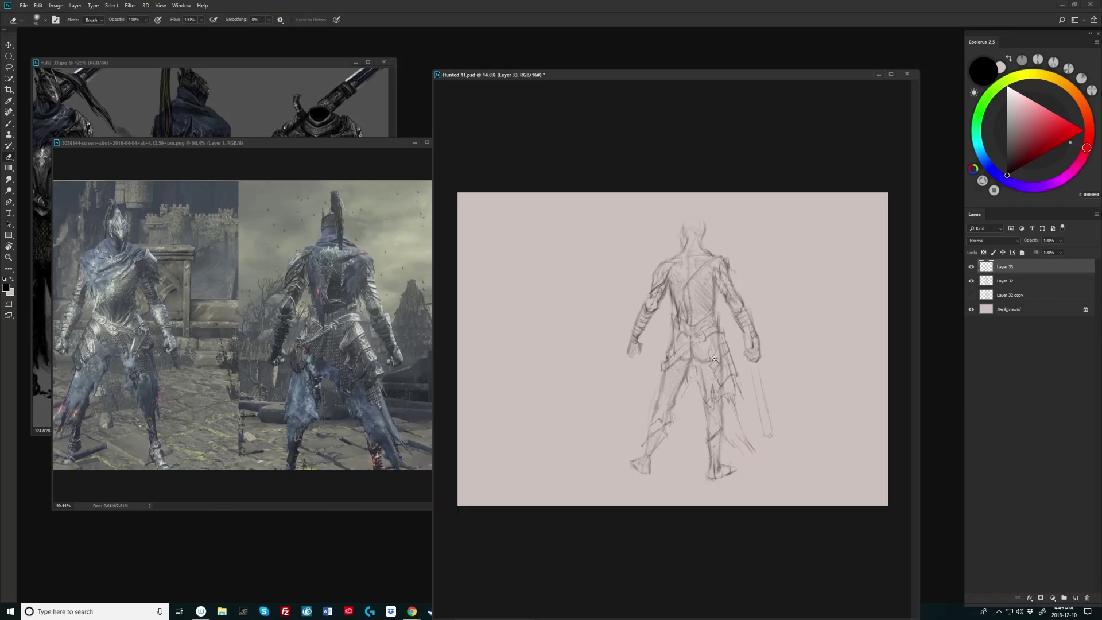
Step: Sketch the torn cloth folds down the left thigh and around the left knee
scroll(713, 392, up, 1)
key(b)
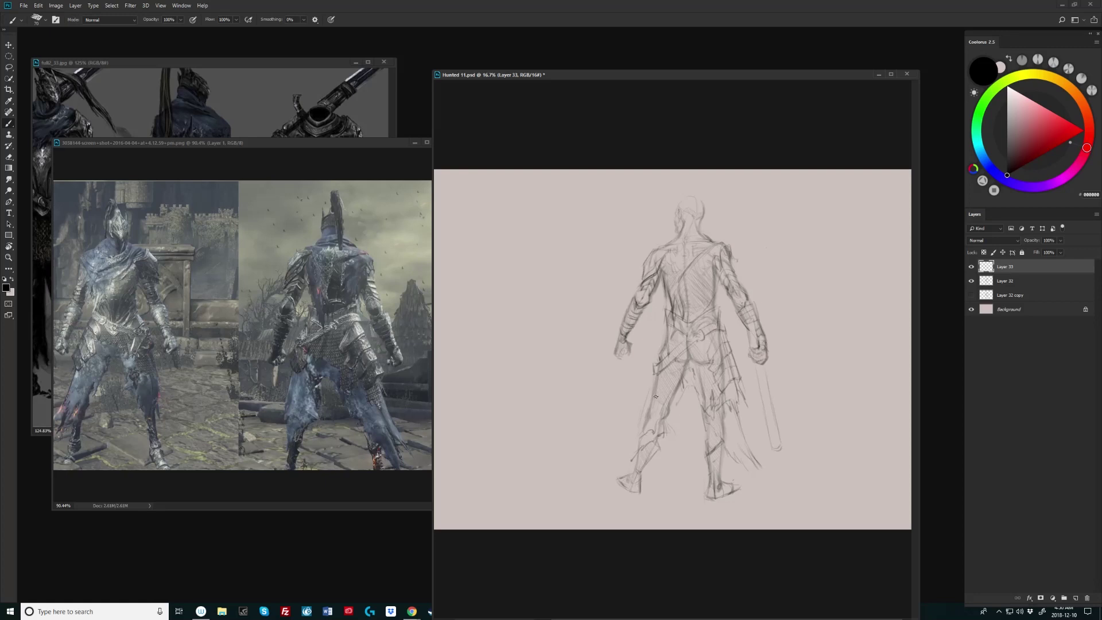
drag(653, 385, 644, 432)
drag(638, 441, 630, 457)
Step: Lasso the belt and hip lines on Layer 33, then narrow and skew them slightly with Free Transform
key(l)
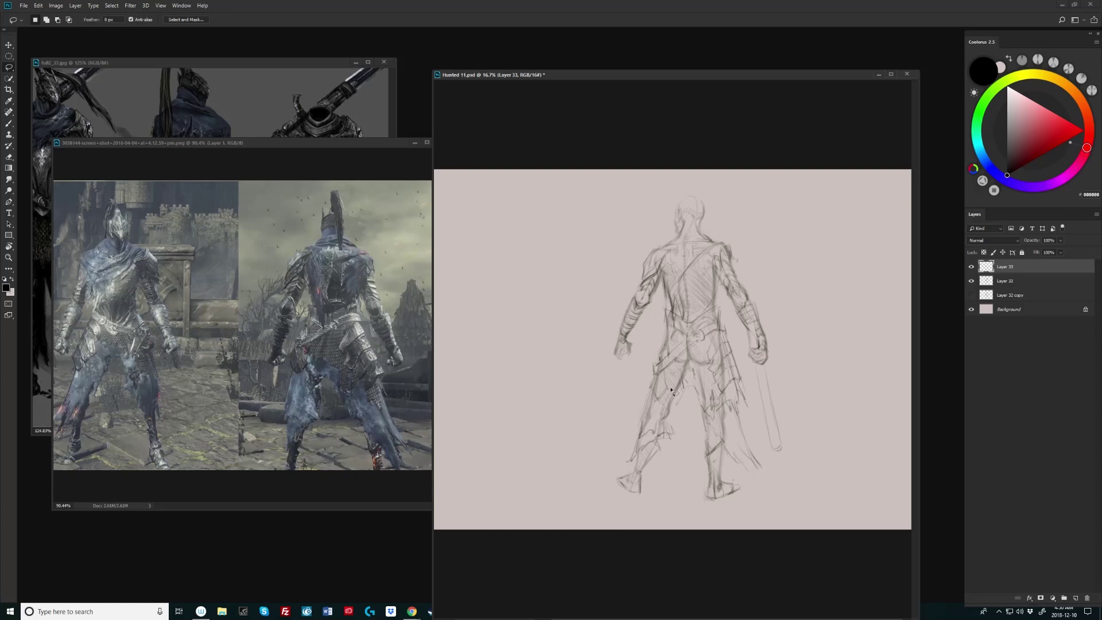
mouse_move(672, 389)
mouse_down()
mouse_move(660, 404)
mouse_move(650, 363)
mouse_move(725, 323)
mouse_move(727, 335)
mouse_move(683, 363)
mouse_move(668, 391)
mouse_up()
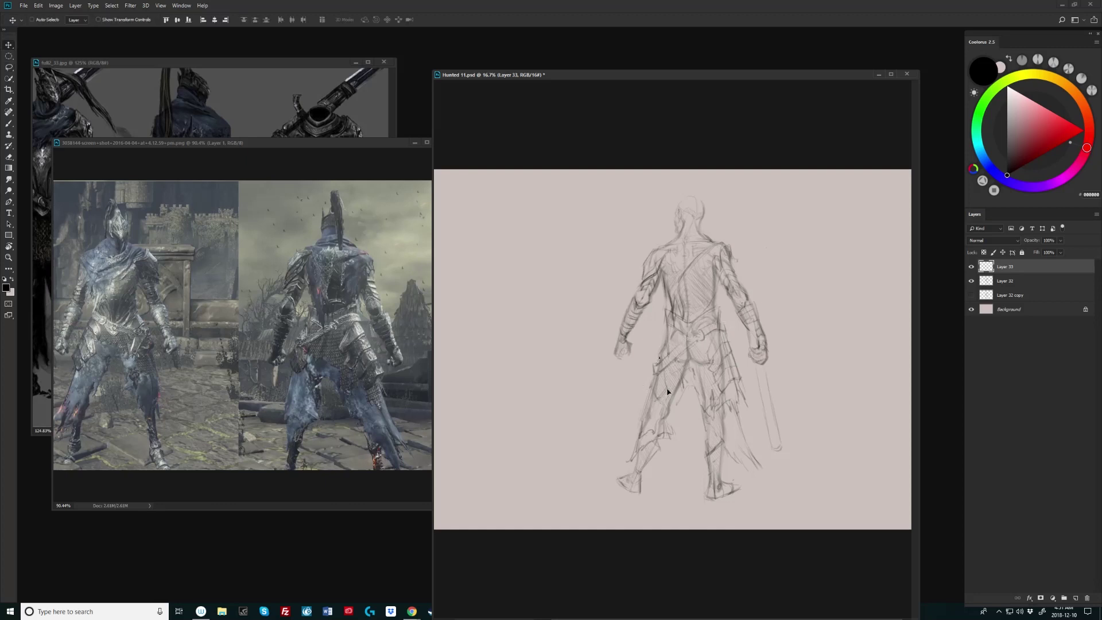
key(ctrl+t)
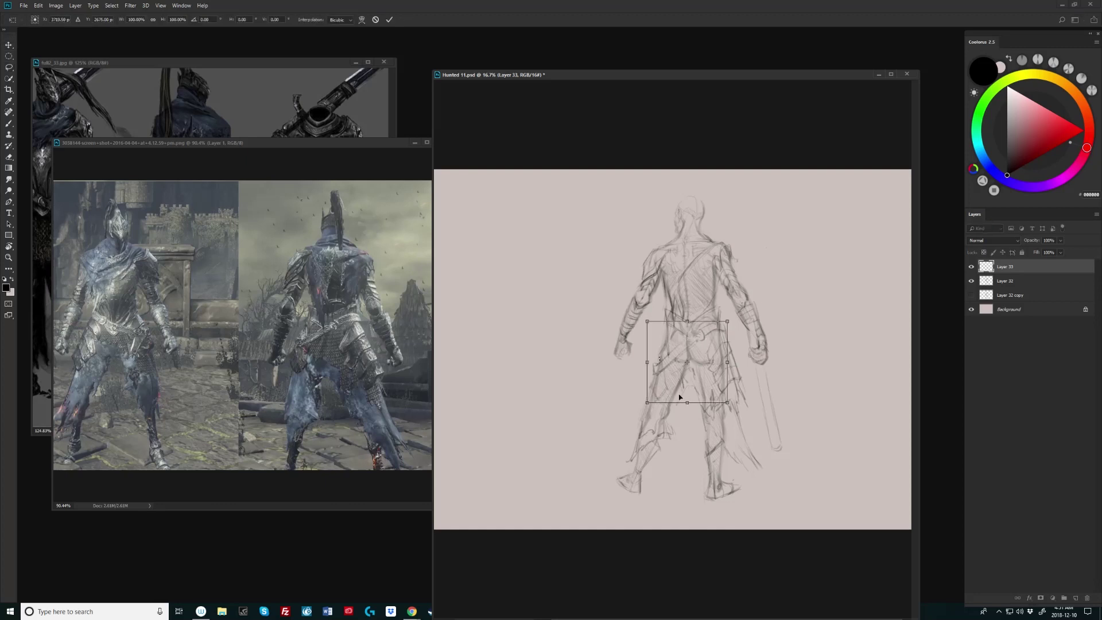
drag(647, 362, 648, 355)
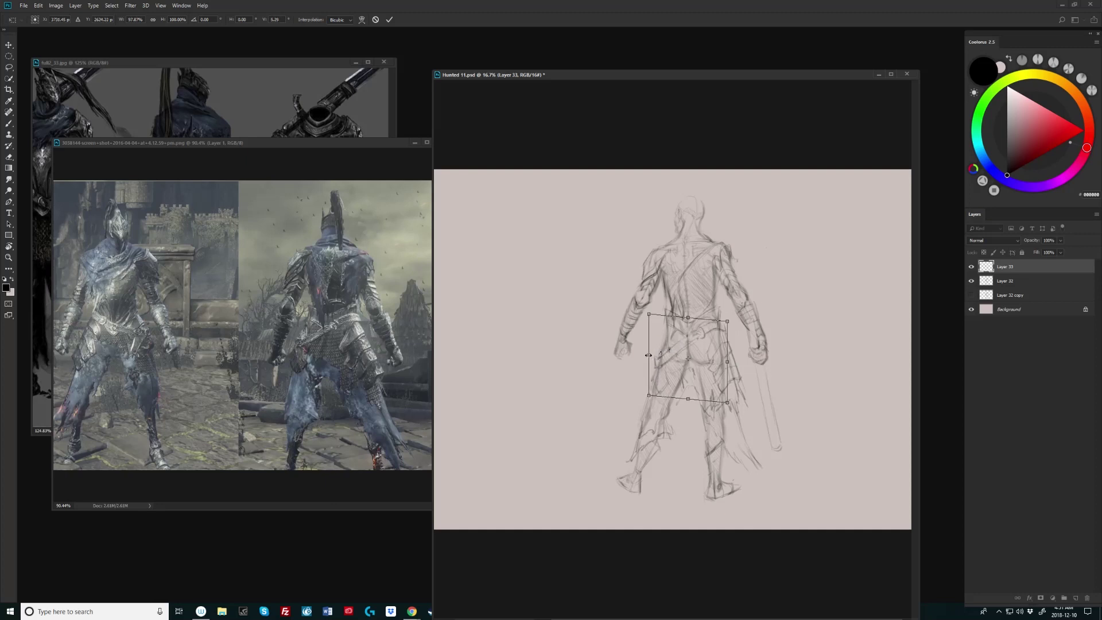
key(Return)
scroll(712, 370, down, 1)
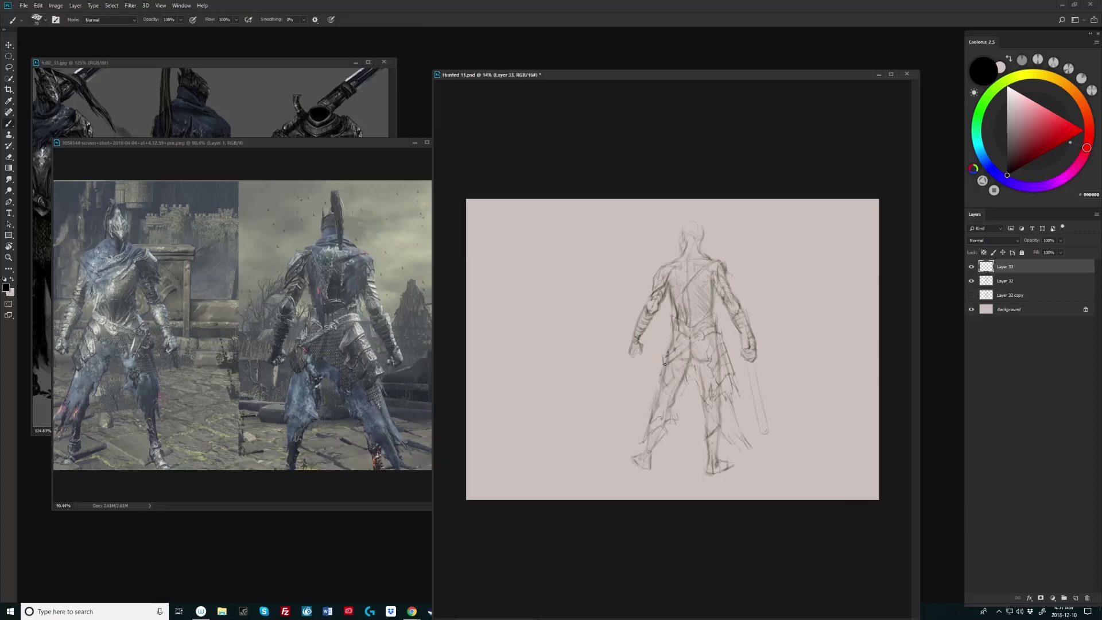
Step: Examine the back views of the knight in the dark armour reference and the game screenshot, comparing them with the sketch
scroll(664, 363, up, 1)
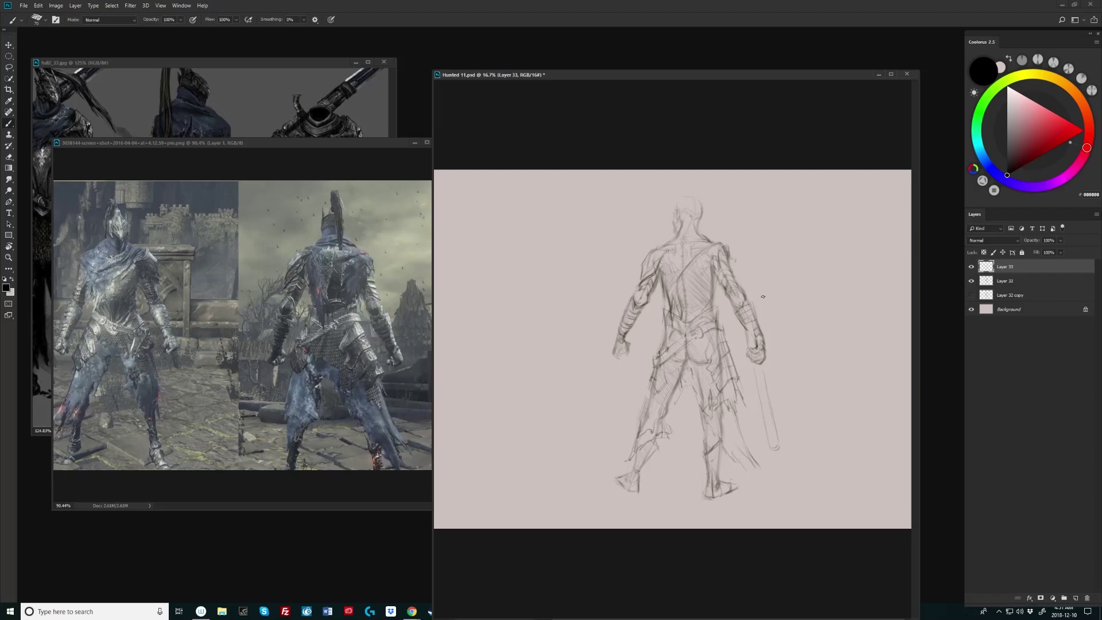
scroll(696, 258, up, 1)
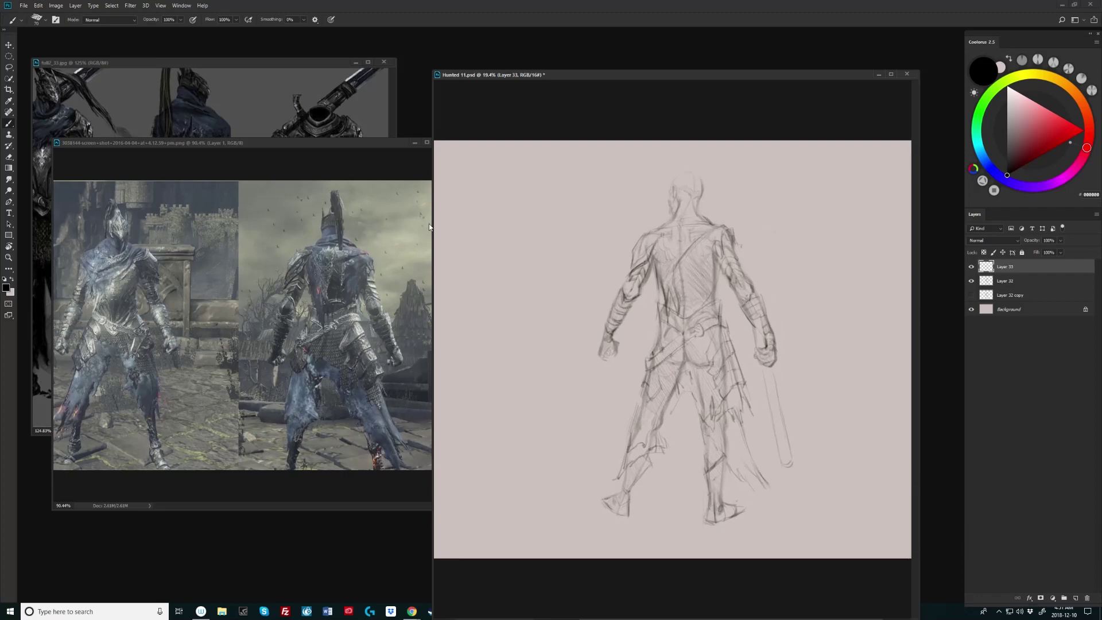
click(322, 64)
scroll(300, 169, down, 2)
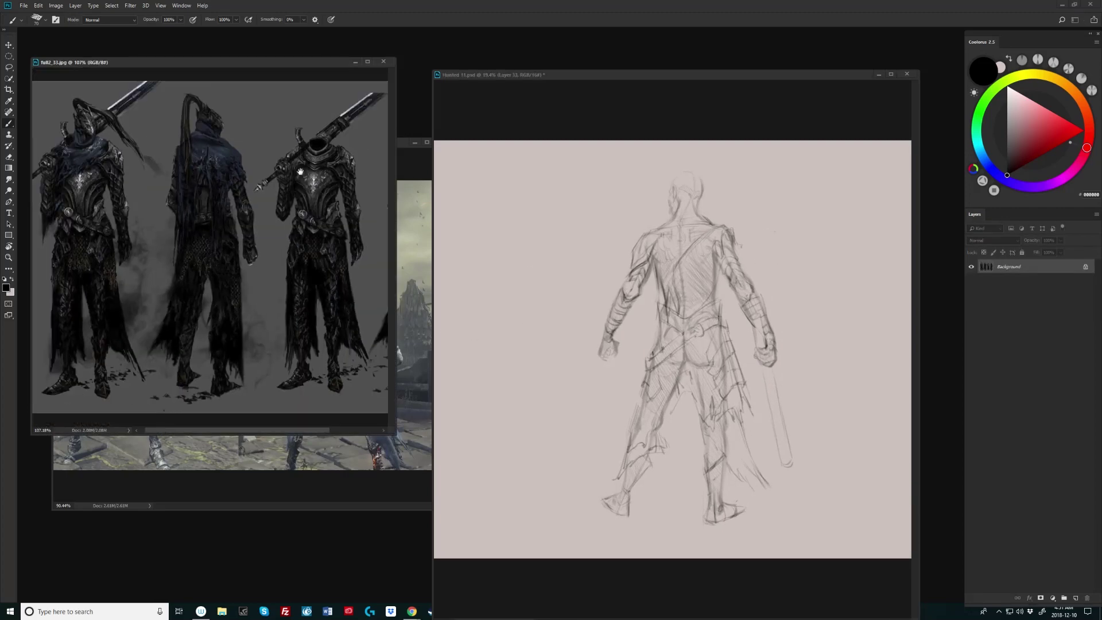
scroll(259, 163, up, 3)
drag(257, 163, 323, 226)
click(412, 241)
scroll(355, 246, up, 3)
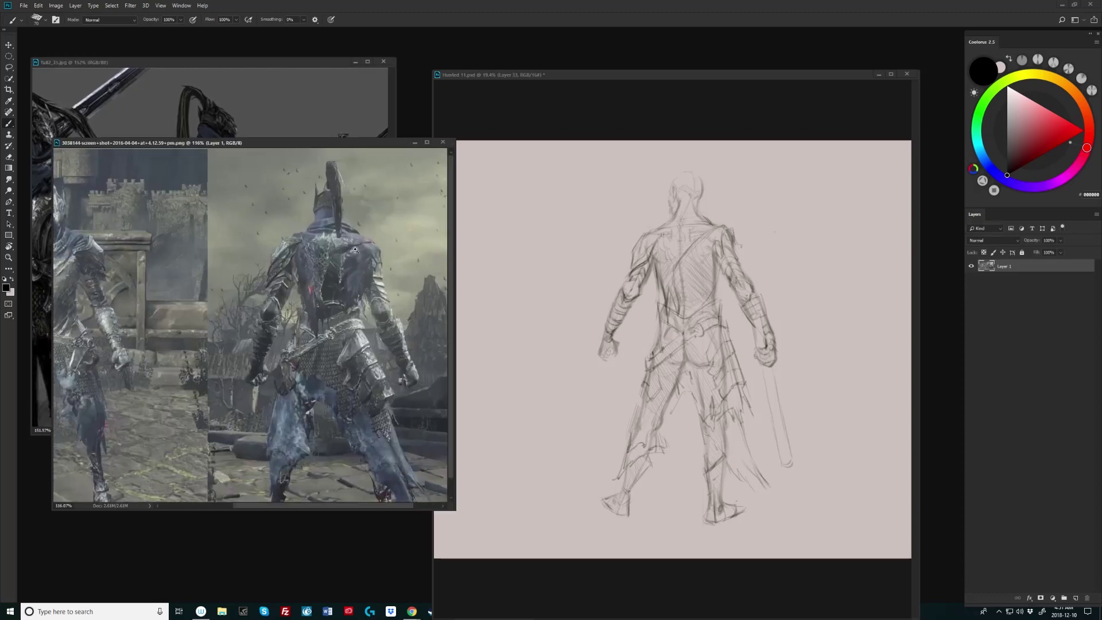
scroll(353, 255, down, 2)
click(331, 63)
scroll(257, 158, up, 2)
scroll(257, 158, down, 1)
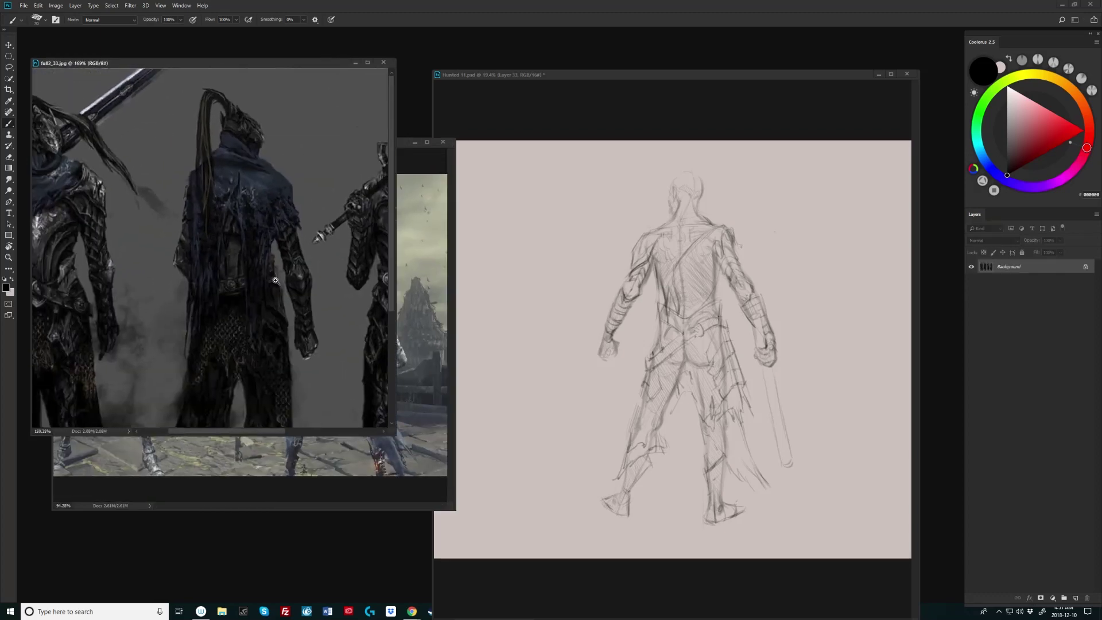
Step: Flip the dark armour reference horizontally and frame its back-view knight beside the figure drawing
click(690, 192)
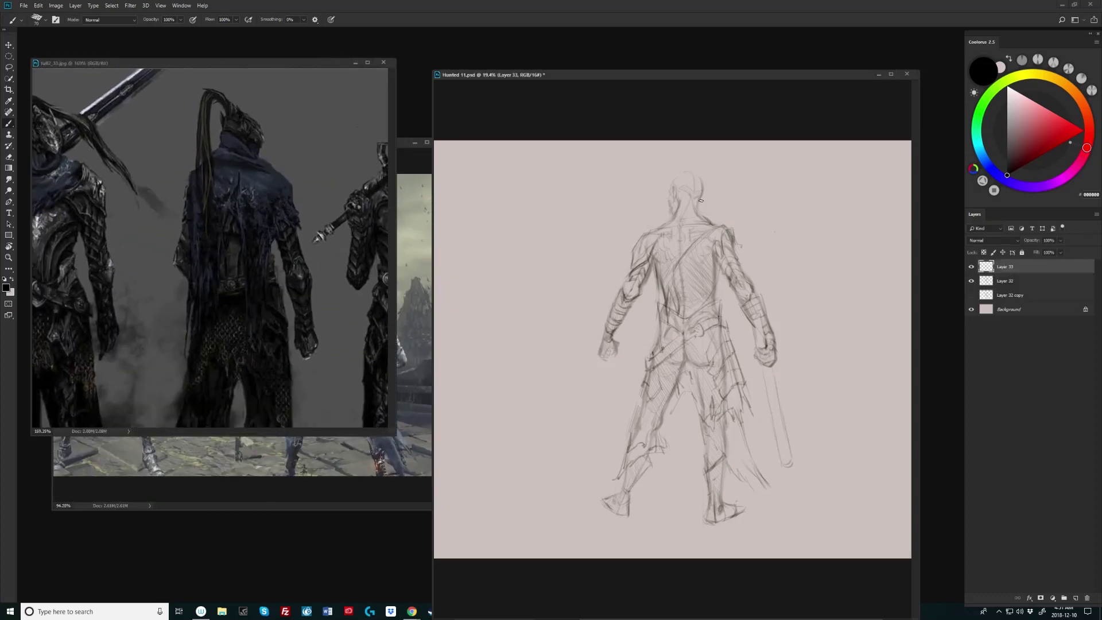
scroll(691, 275, up, 1)
click(318, 64)
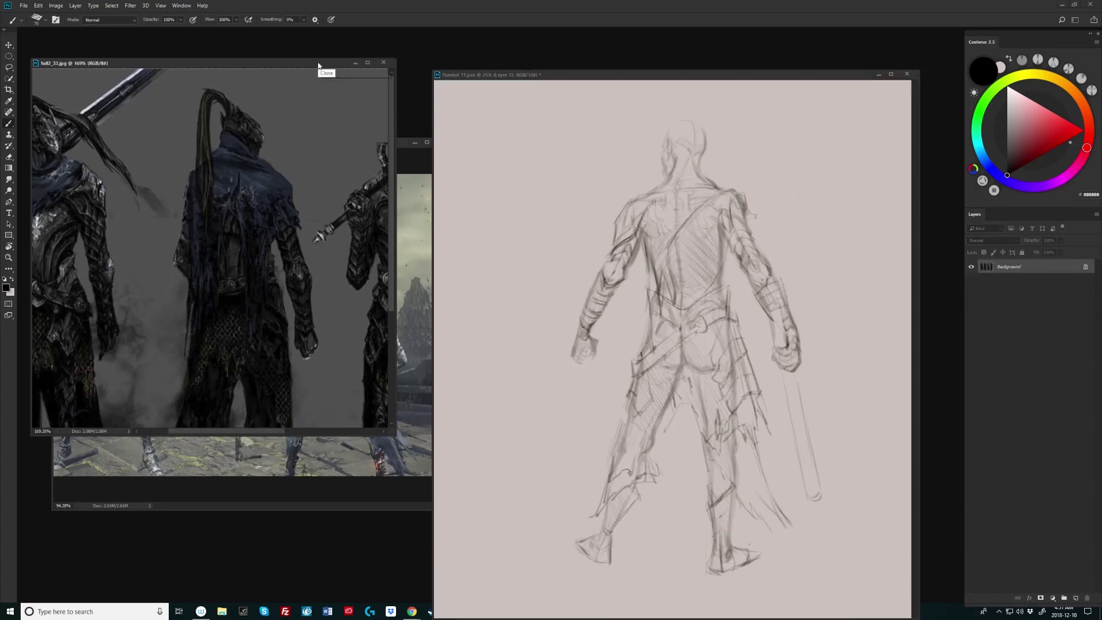
key(ctrl+shift+h)
ctrl+click(343, 314)
click(543, 221)
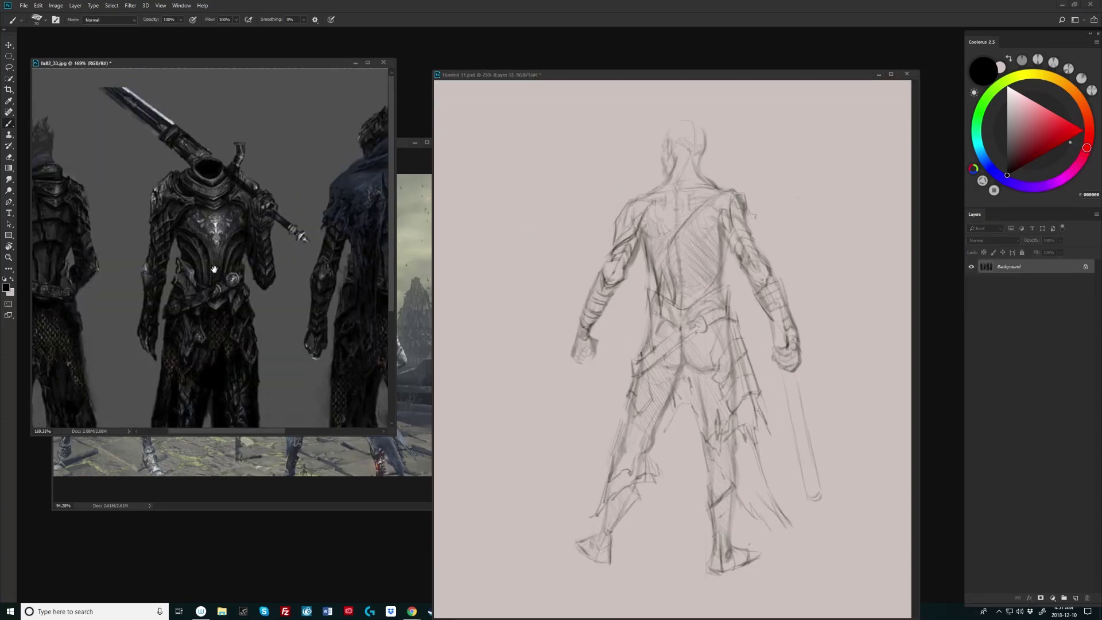
scroll(317, 226, right, 3)
scroll(278, 181, up, 1)
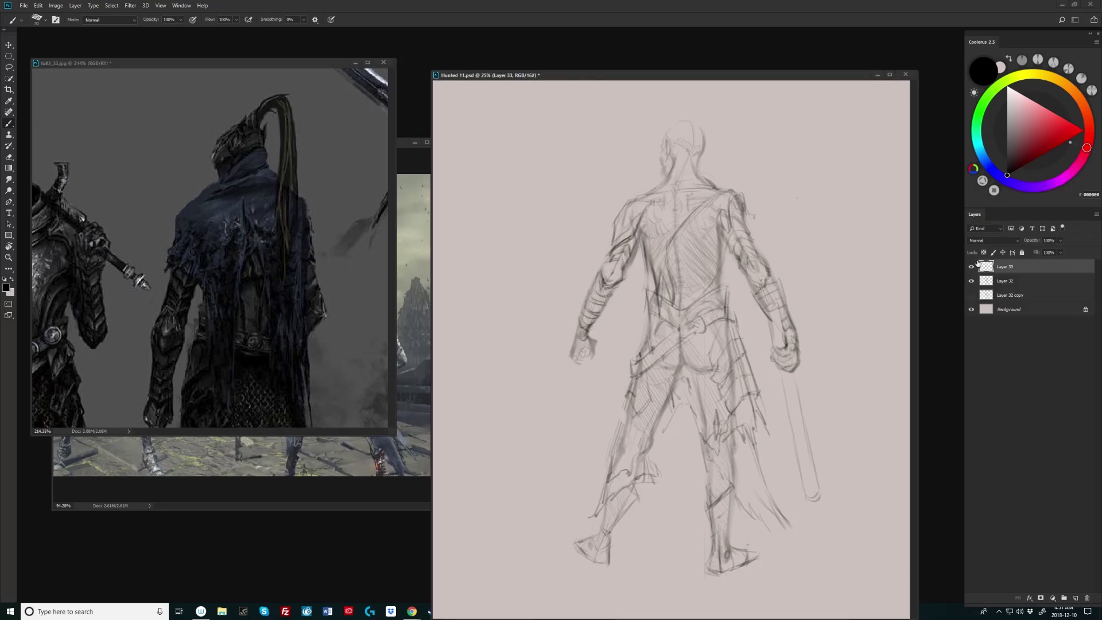
Step: Bring the game screenshot forward and sketch the collar cloth and helmet lines around the figure's neck and head
key(ctrl+0)
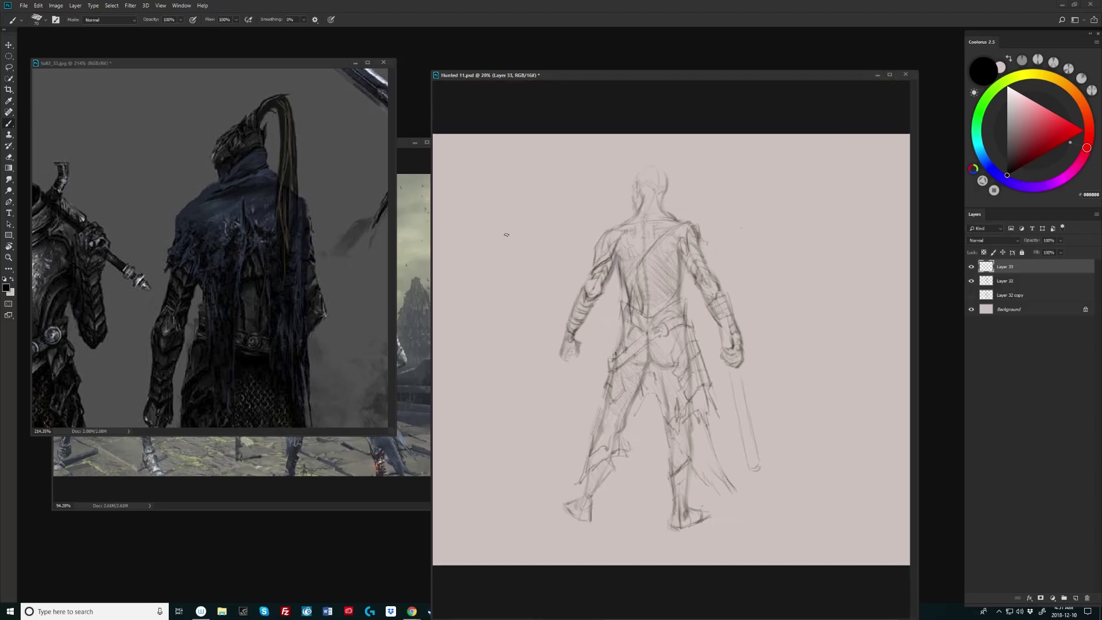
click(397, 145)
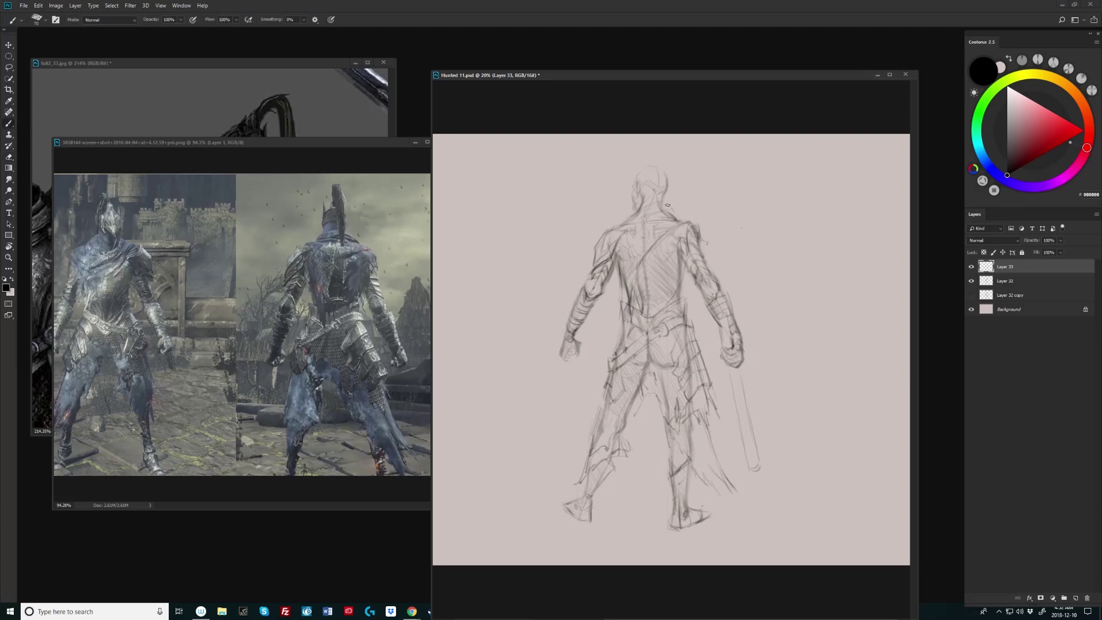
drag(662, 209, 679, 218)
Step: Reframe the flipped dark armour reference to examine the helmet, plume and torn cloak from behind
click(325, 63)
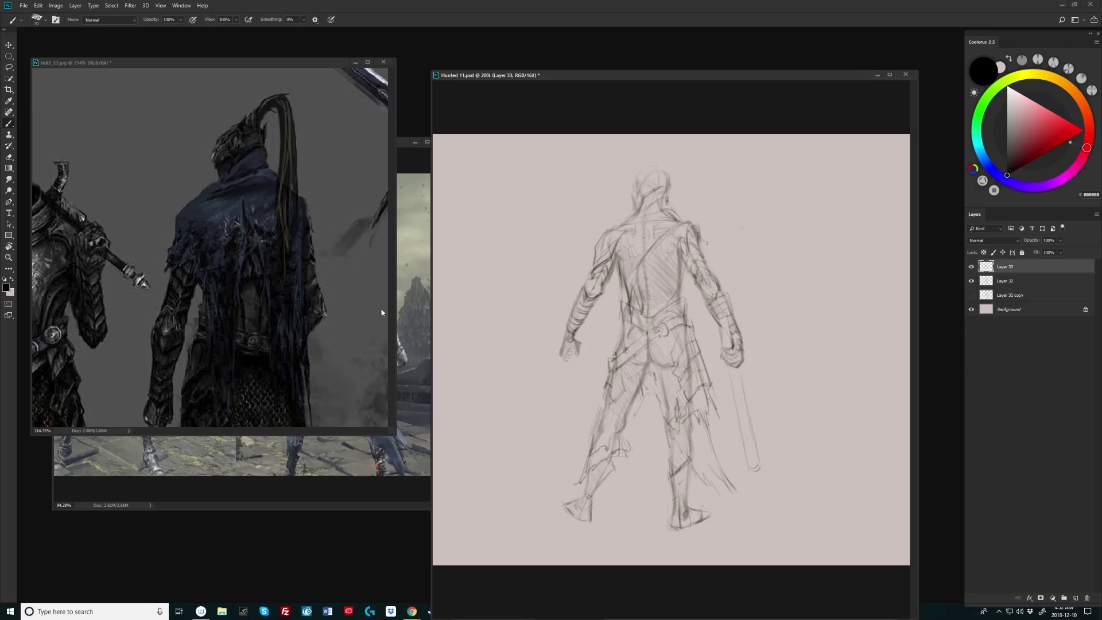
drag(329, 62, 331, 61)
drag(313, 195, 231, 199)
drag(379, 276, 266, 283)
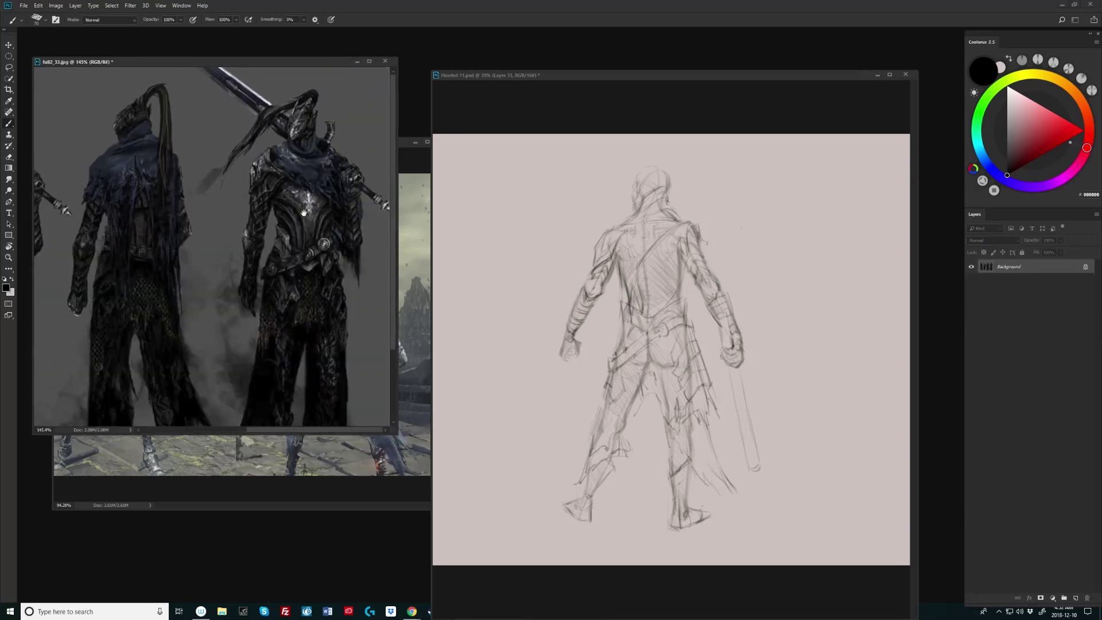
drag(69, 316, 321, 279)
drag(319, 200, 355, 238)
click(659, 174)
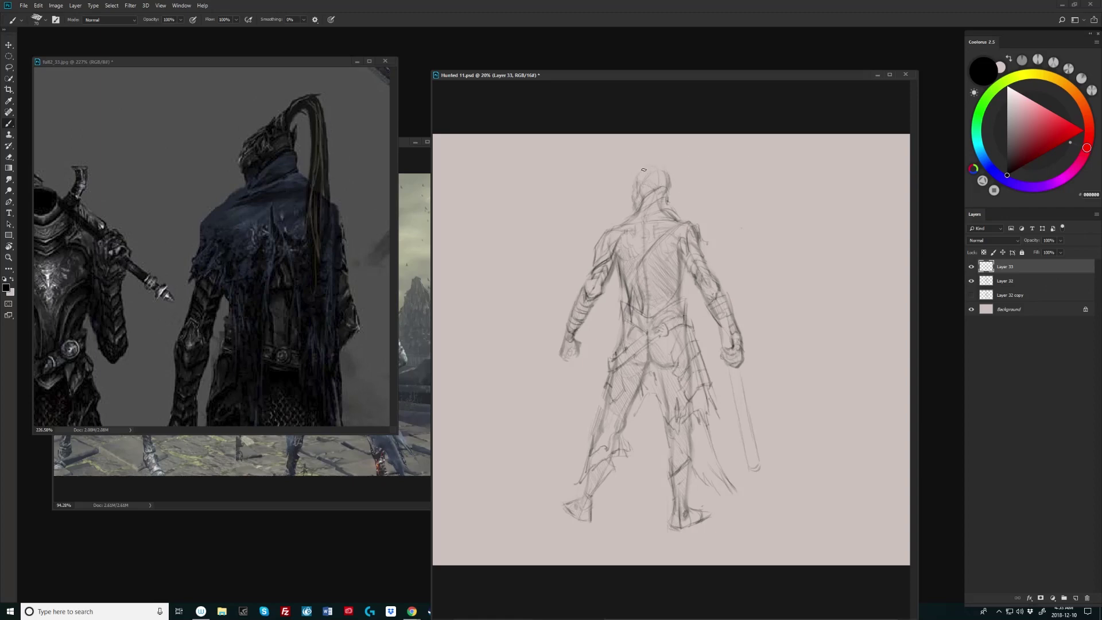
click(418, 172)
Step: Enlarge the helmet close-up in the game screenshot collage, narrow its window, and frame the figure drawing's head and torso
click(638, 187)
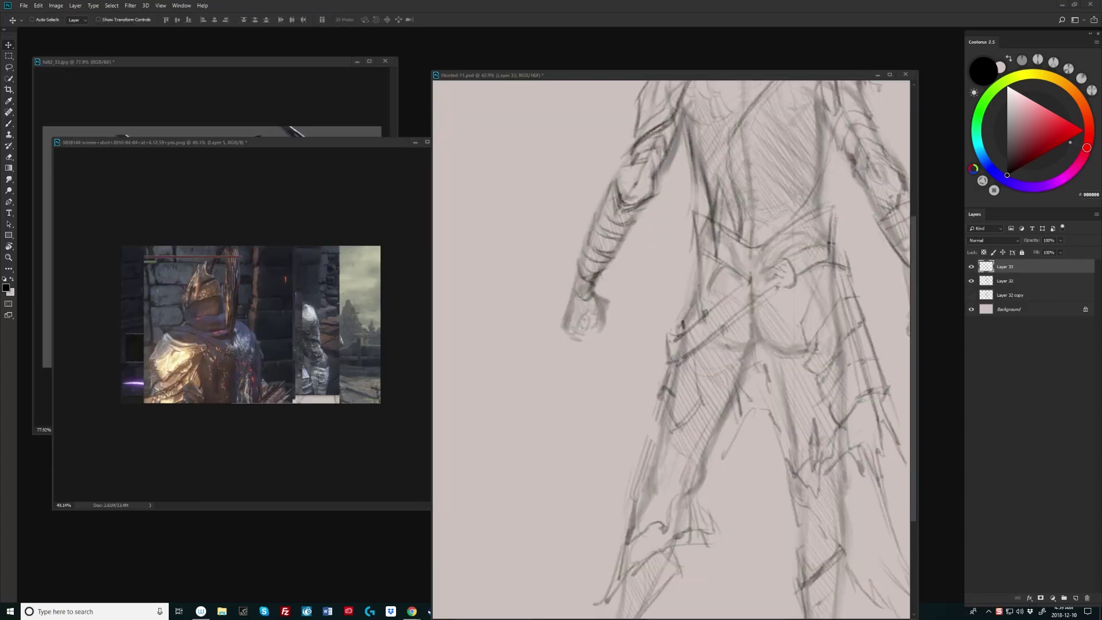
drag(692, 247, 641, 265)
click(344, 183)
key(ctrl+plus)
key(ctrl+1)
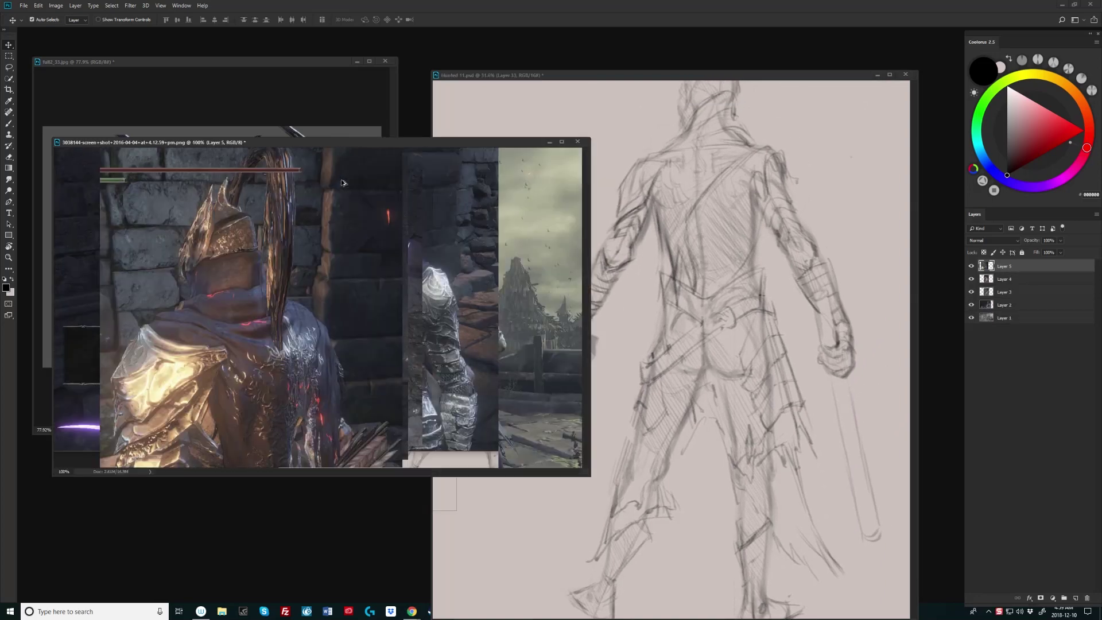
drag(591, 331, 347, 362)
click(635, 73)
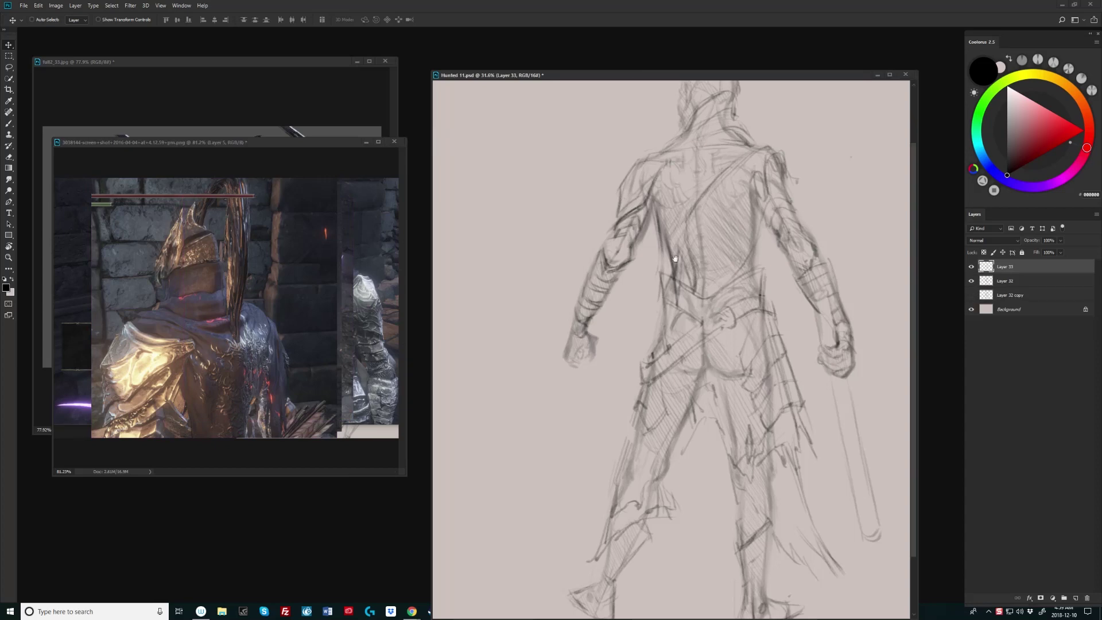
scroll(666, 310, down, 2)
scroll(667, 309, up, 1)
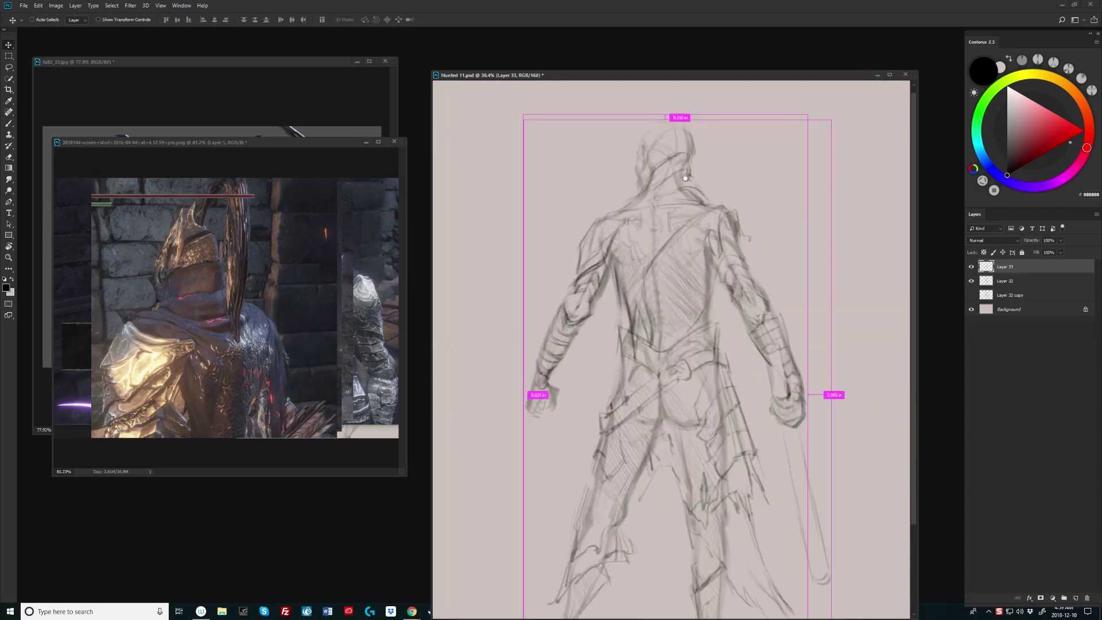
Step: Compare the helmet references in the game screenshot collage by hiding Layers 3 to 5 and showing them again
key(b)
scroll(658, 175, down, 1)
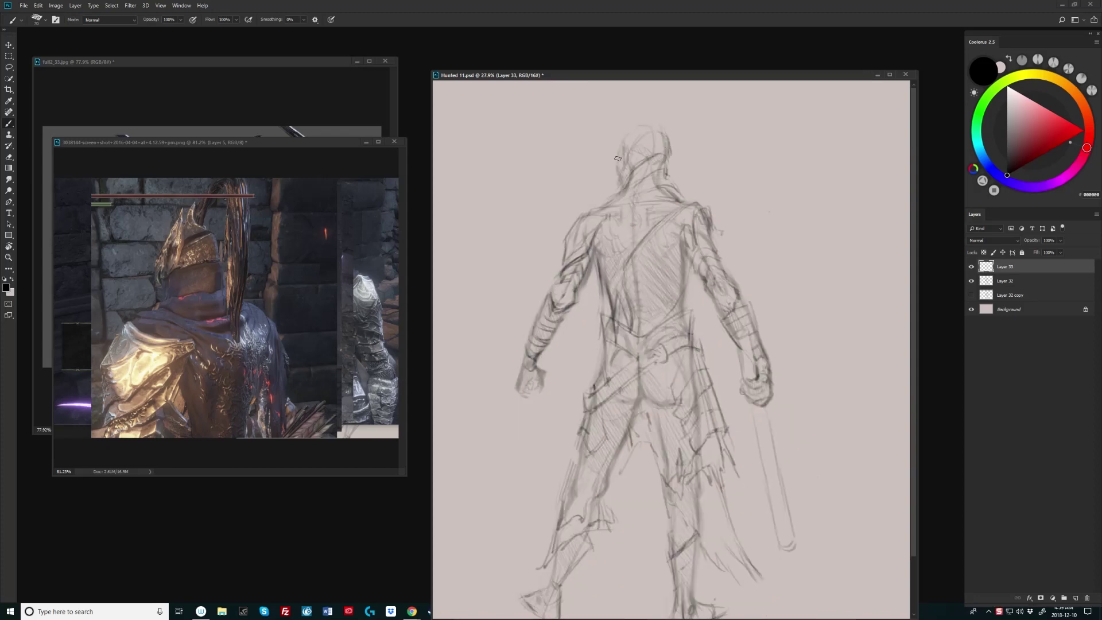
click(331, 159)
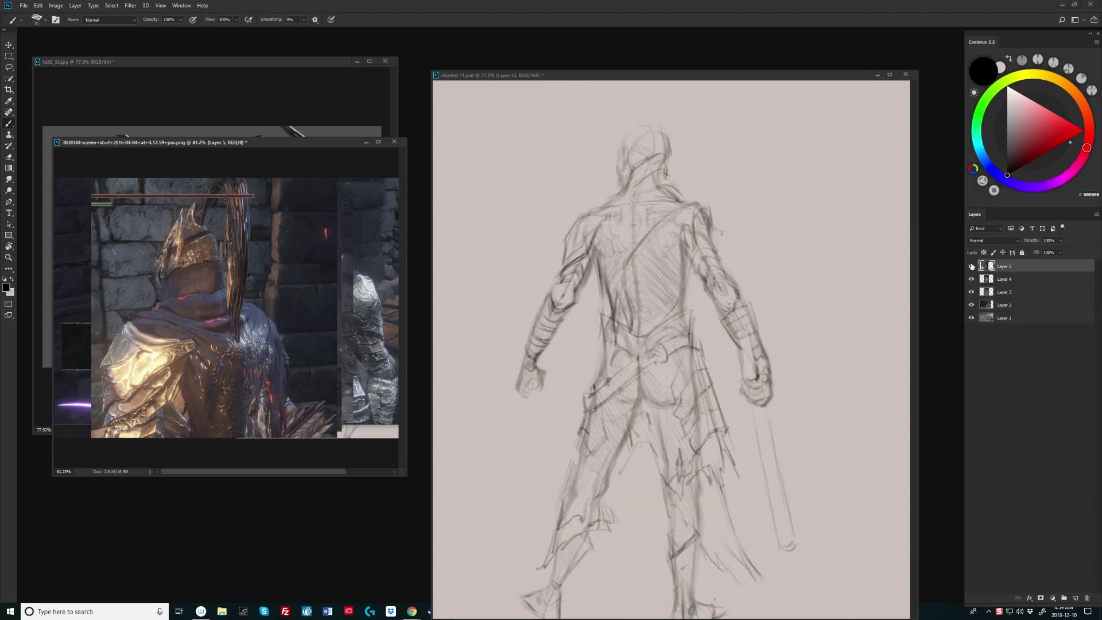
click(971, 266)
click(971, 279)
click(971, 291)
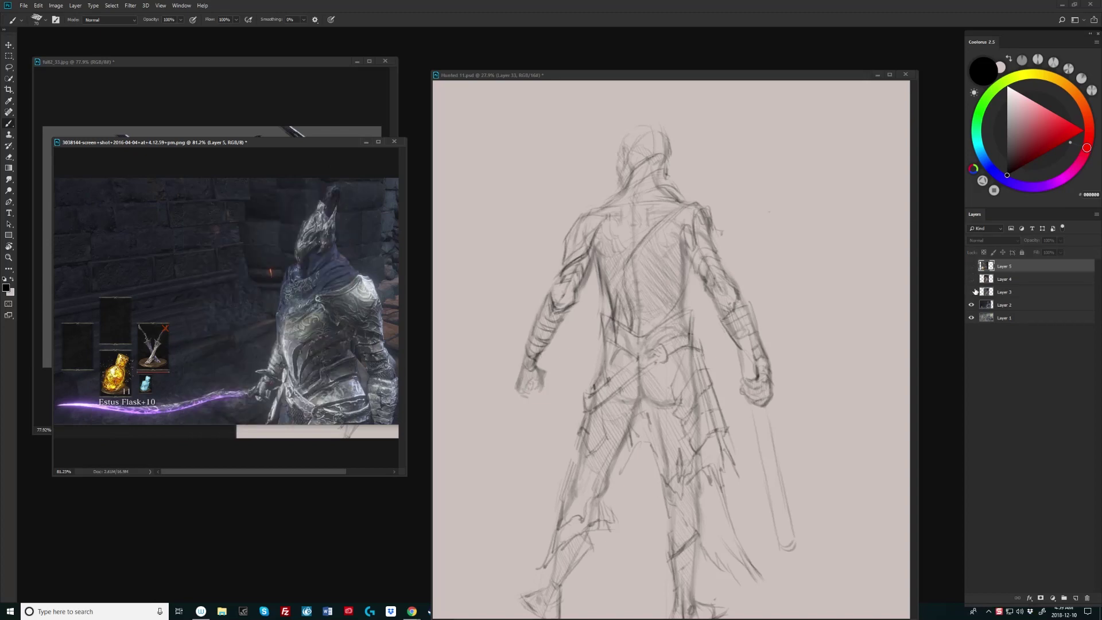
drag(973, 291, 972, 266)
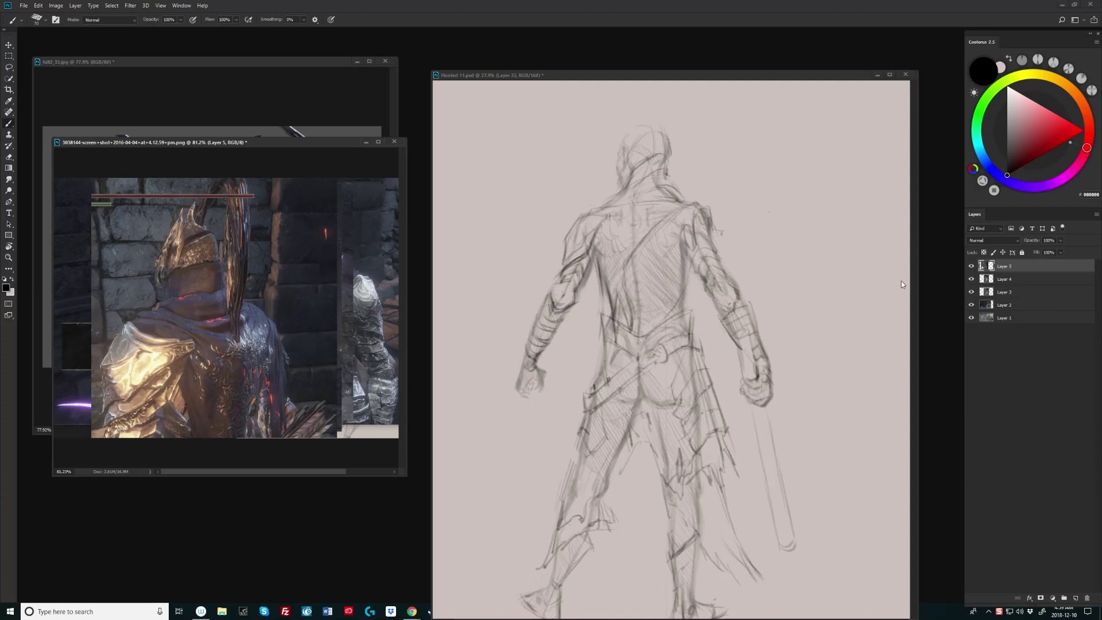
Step: Sketch the helmet's face edge and a tall pointed tip over the figure's head in the drawing
click(663, 78)
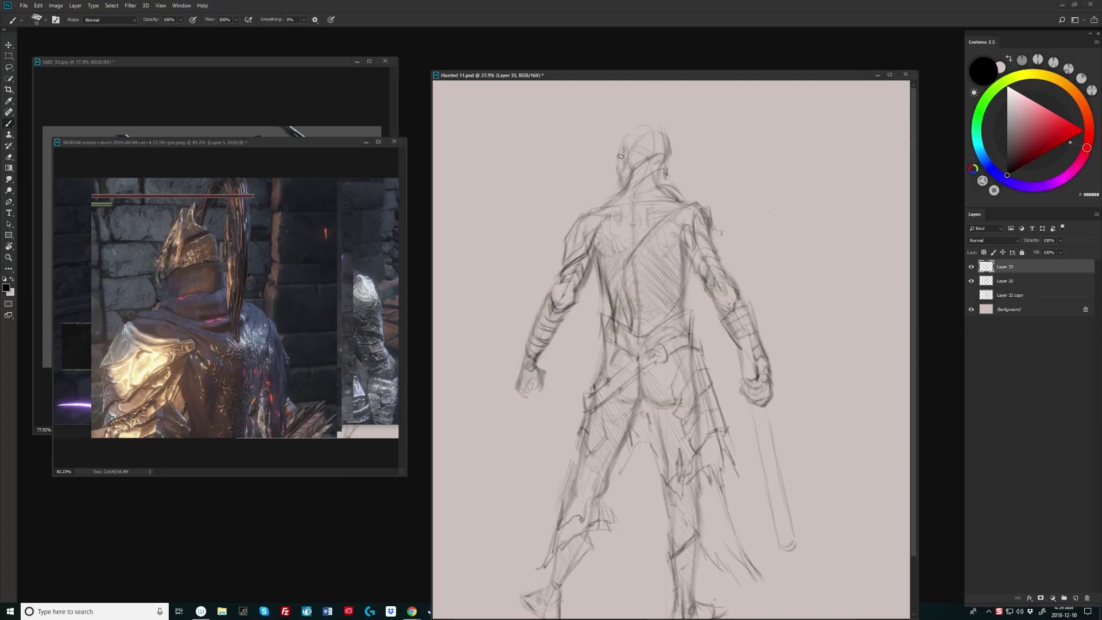
drag(633, 143, 621, 171)
key(ctrl+z)
mouse_move(640, 141)
mouse_down()
mouse_move(628, 144)
mouse_move(660, 167)
mouse_move(656, 177)
mouse_up()
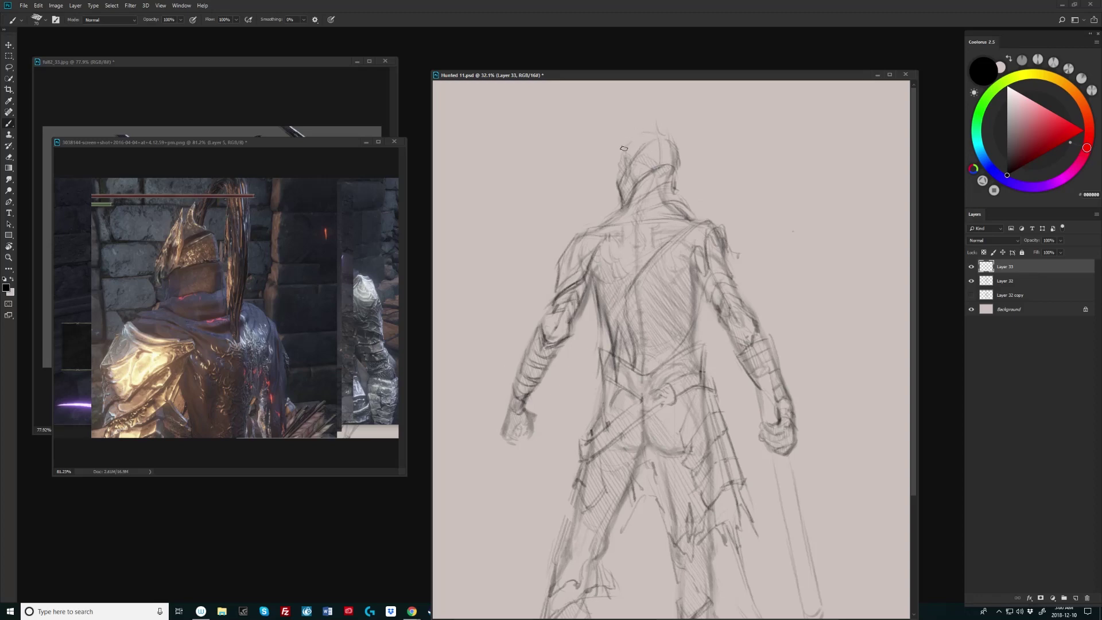
drag(622, 152, 659, 109)
Step: Check the side-view knight's helmet spike beneath Layers 3 to 5 of the collage and restore the helmet close-up
key(ctrl+Tab)
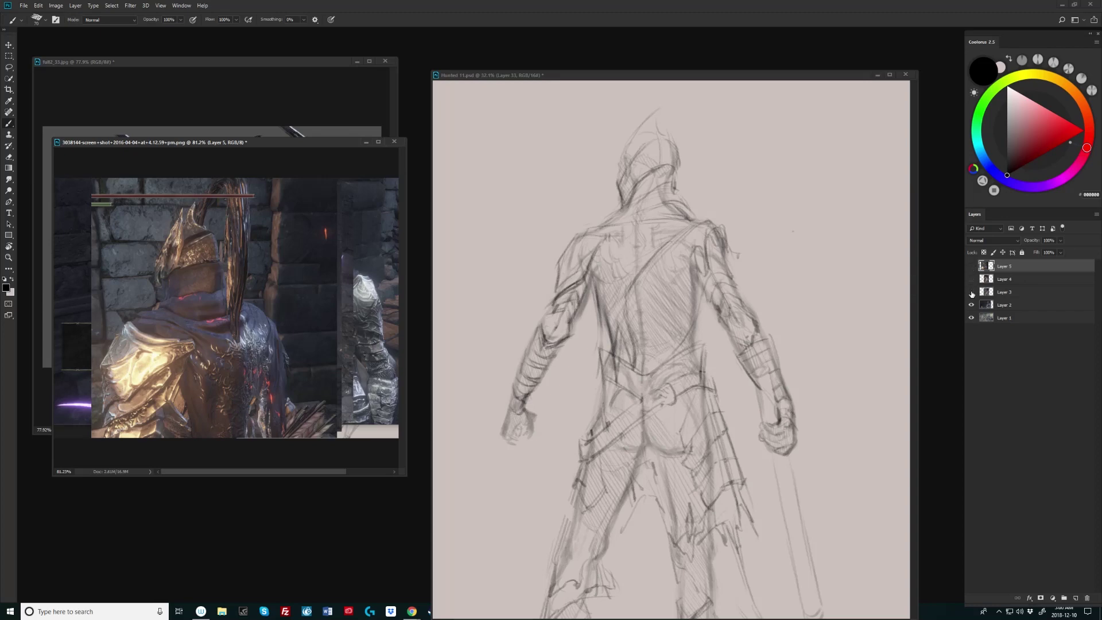
click(972, 294)
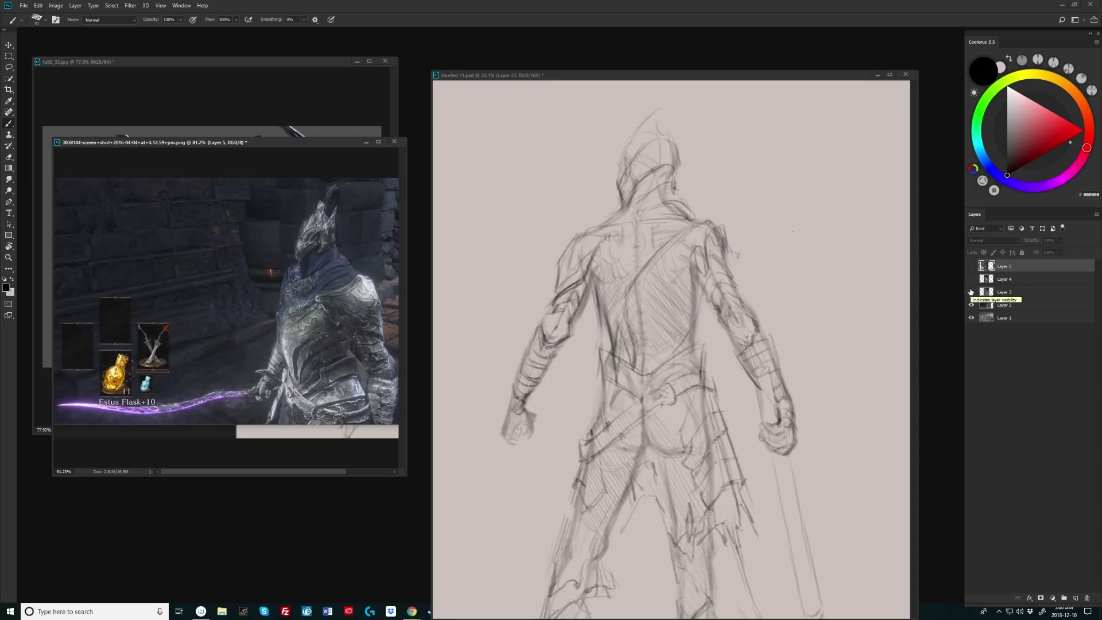
click(755, 77)
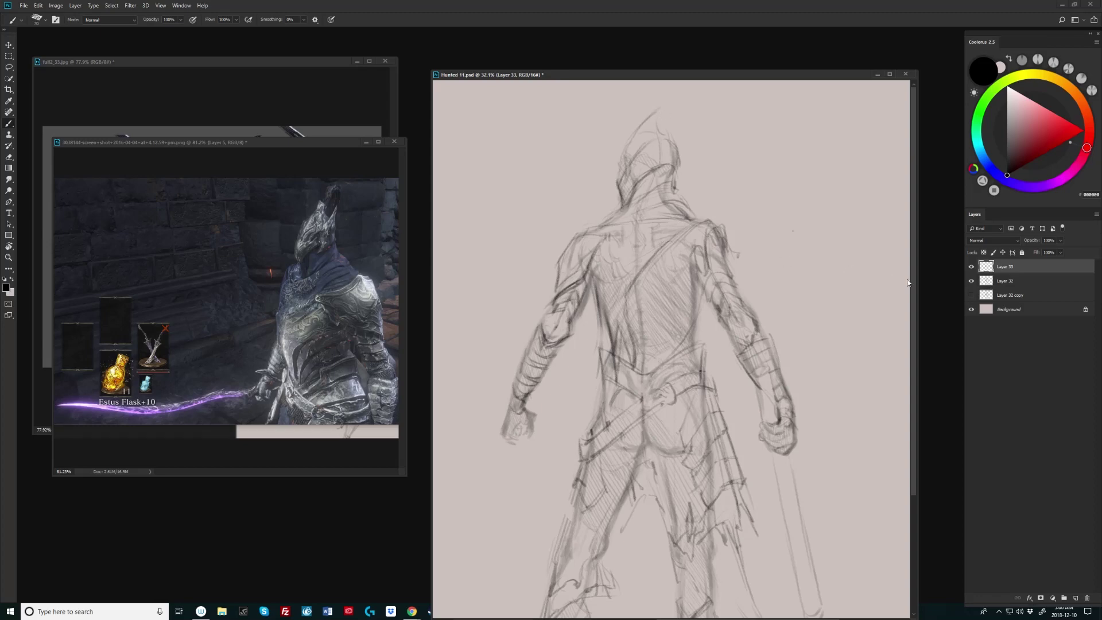
click(348, 143)
drag(971, 292, 972, 266)
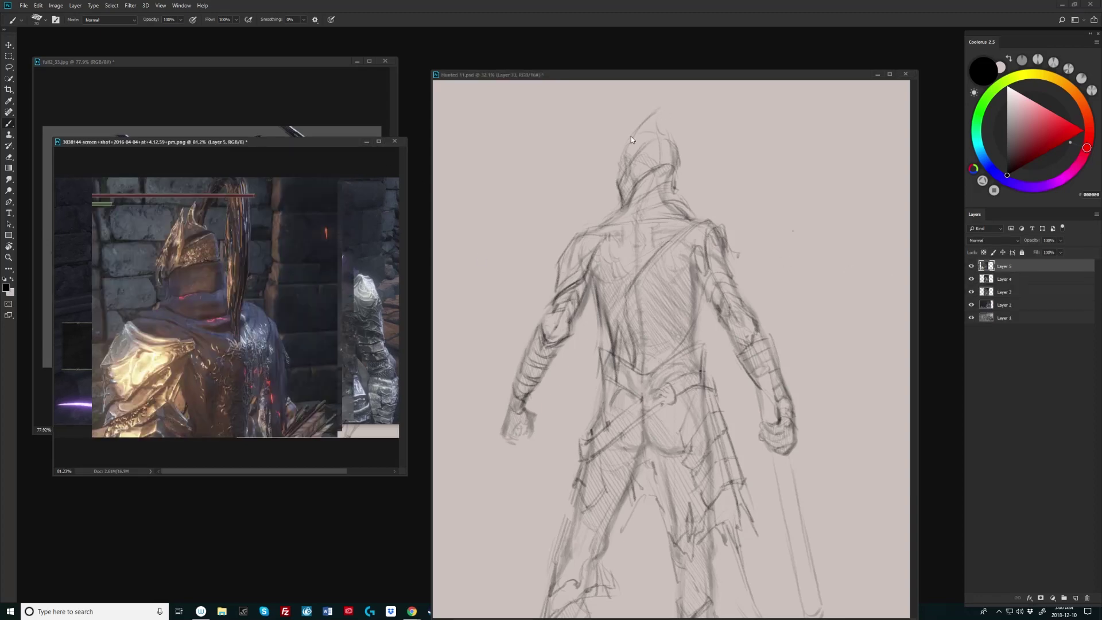
Step: Refine the helmet's pointed crest and face edge, revealing the side-view knight in the collage as a guide
click(631, 137)
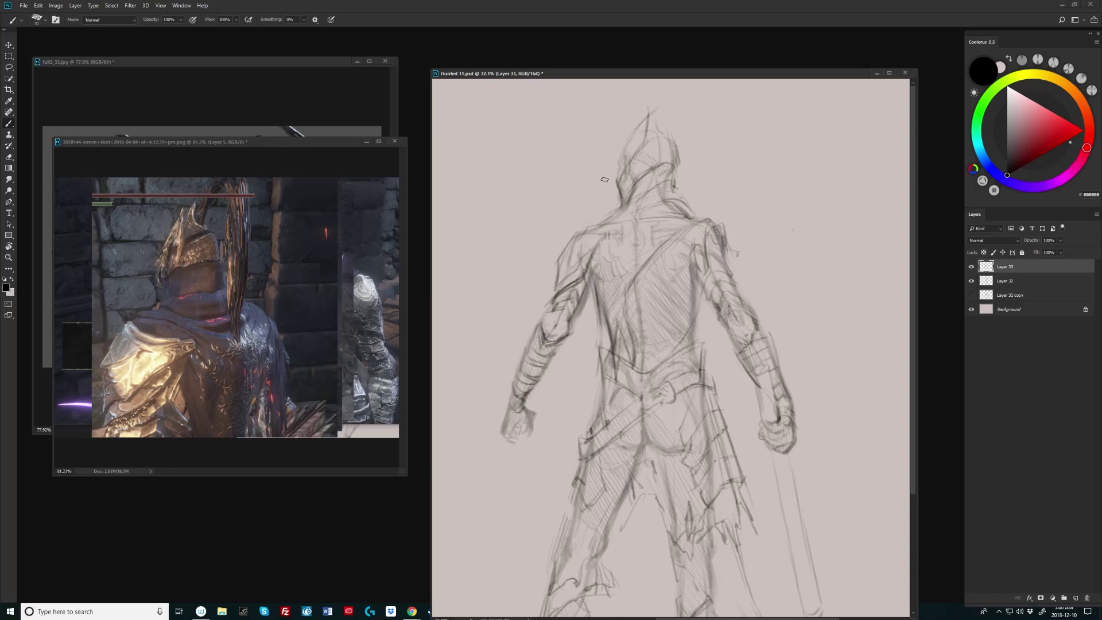
click(369, 159)
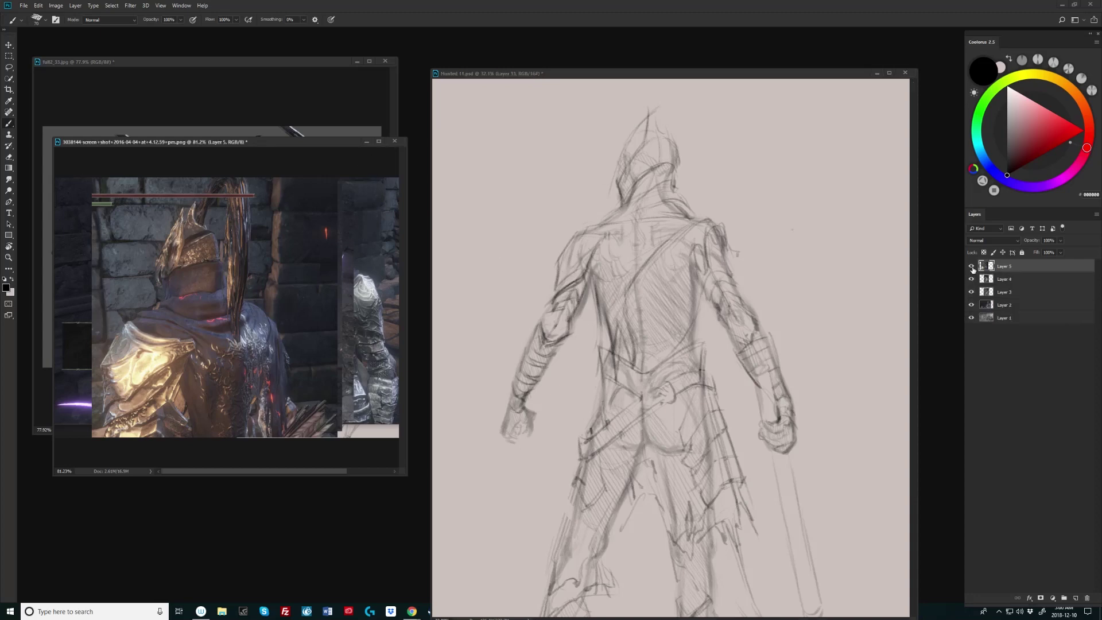
click(971, 292)
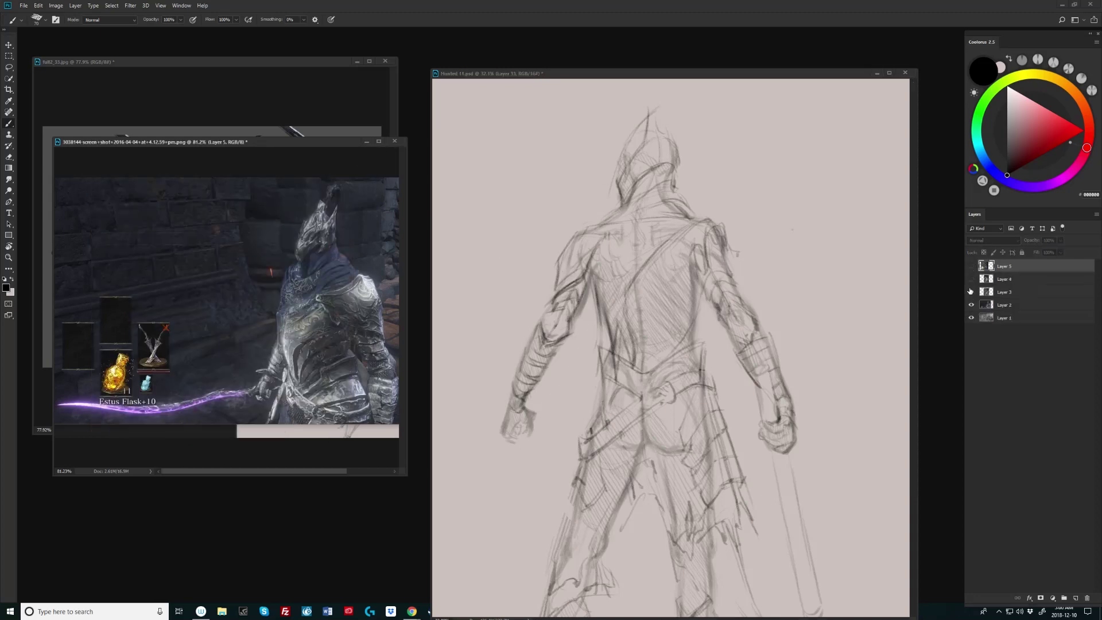
click(616, 197)
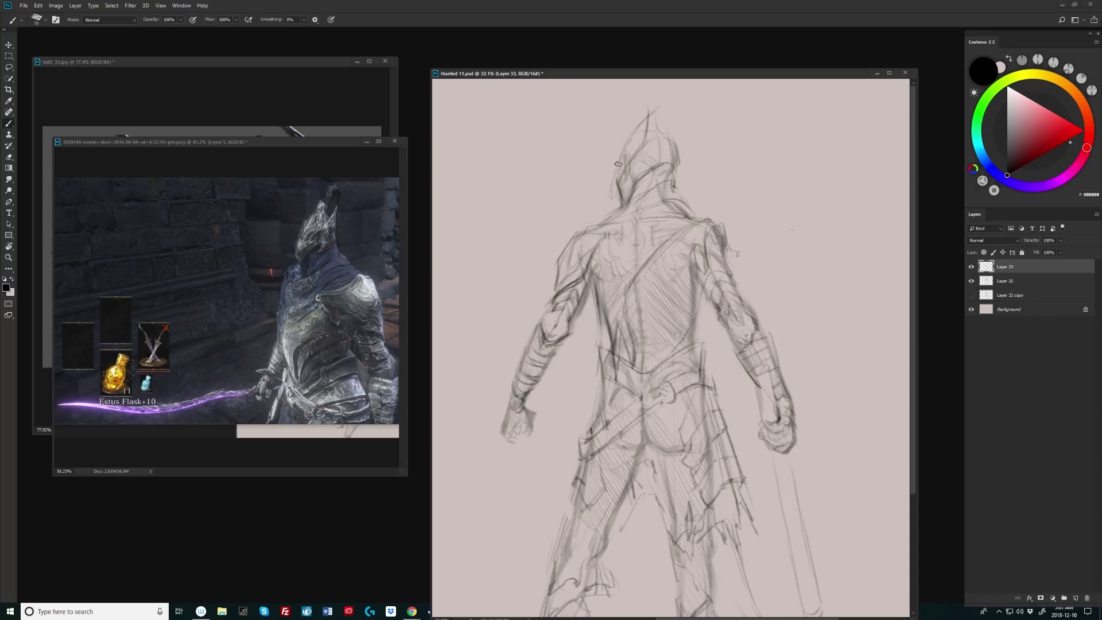
drag(615, 167, 616, 187)
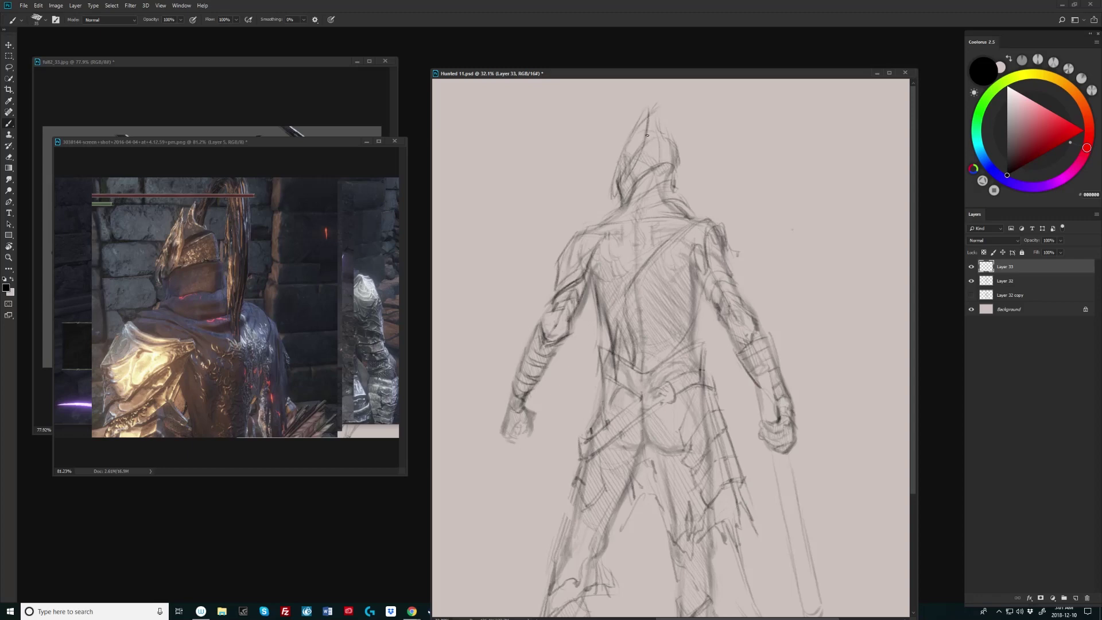
Step: Strengthen the helmet's crest and lower face edge, and add a short spike at the back of its crown
mouse_move(648, 110)
mouse_down()
mouse_move(633, 166)
mouse_move(646, 145)
mouse_up()
drag(621, 177, 619, 192)
scroll(675, 151, down, 2)
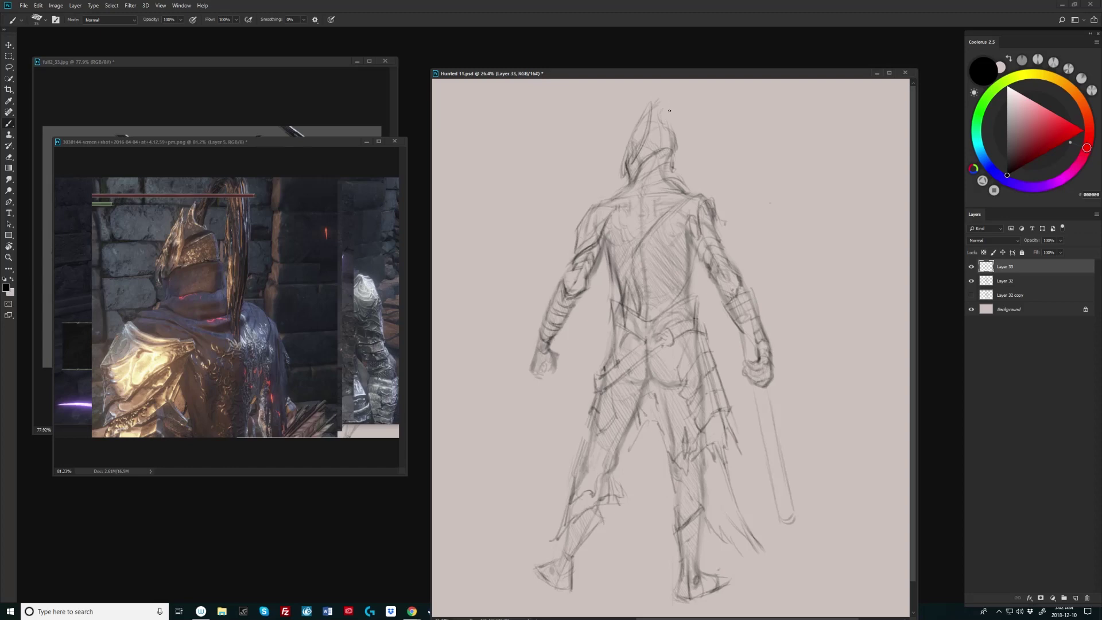
drag(669, 110, 672, 131)
drag(670, 131, 669, 128)
Step: Hide the collage's overlay layers one by one to study the helmet from several views, and show them all again
click(367, 249)
click(971, 266)
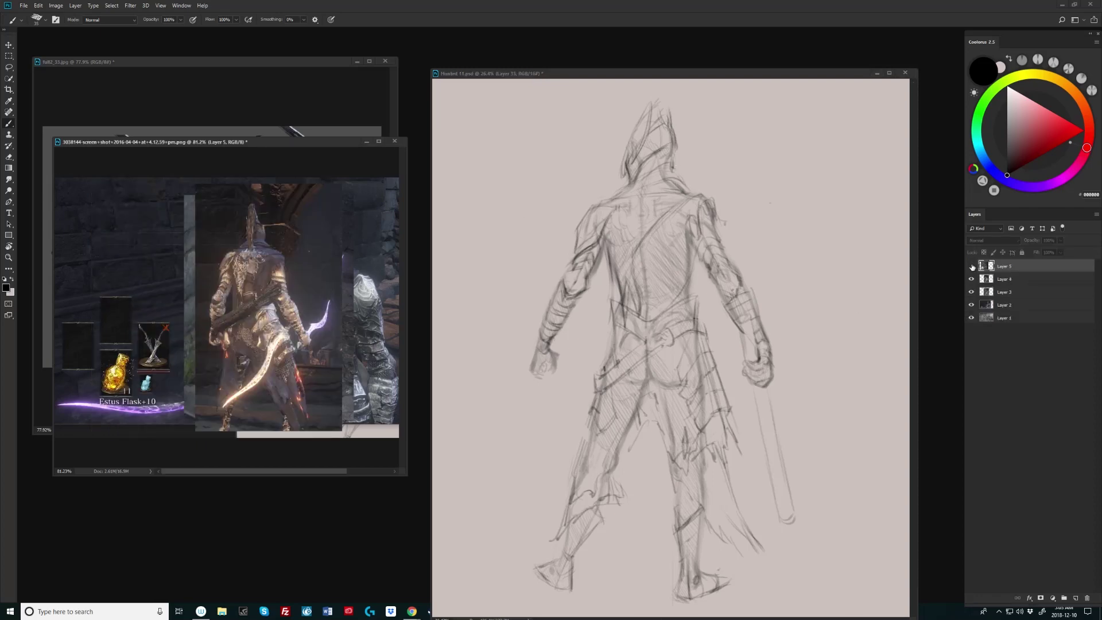
click(971, 279)
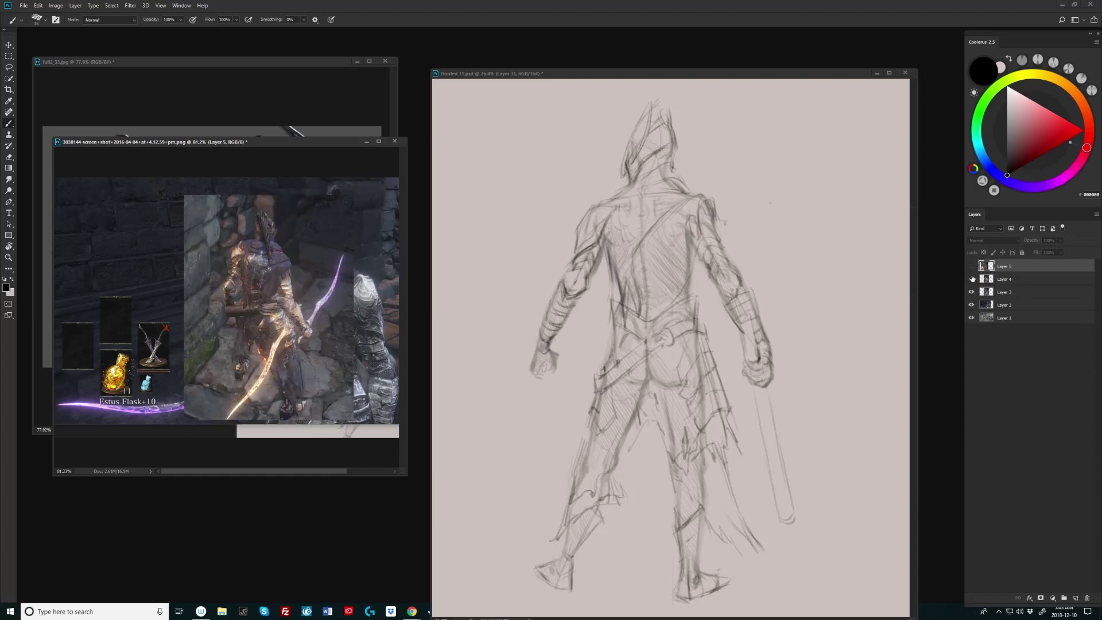
click(972, 292)
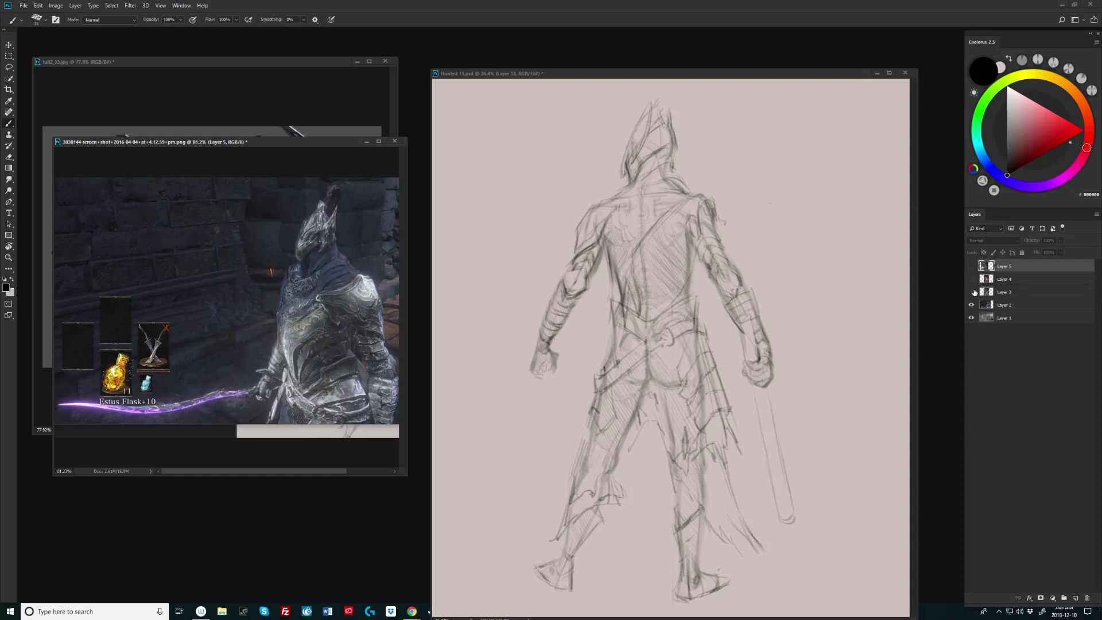
drag(973, 292, 973, 266)
Step: Try an extra stroke along the spike at the back of the helmet's crown
click(633, 72)
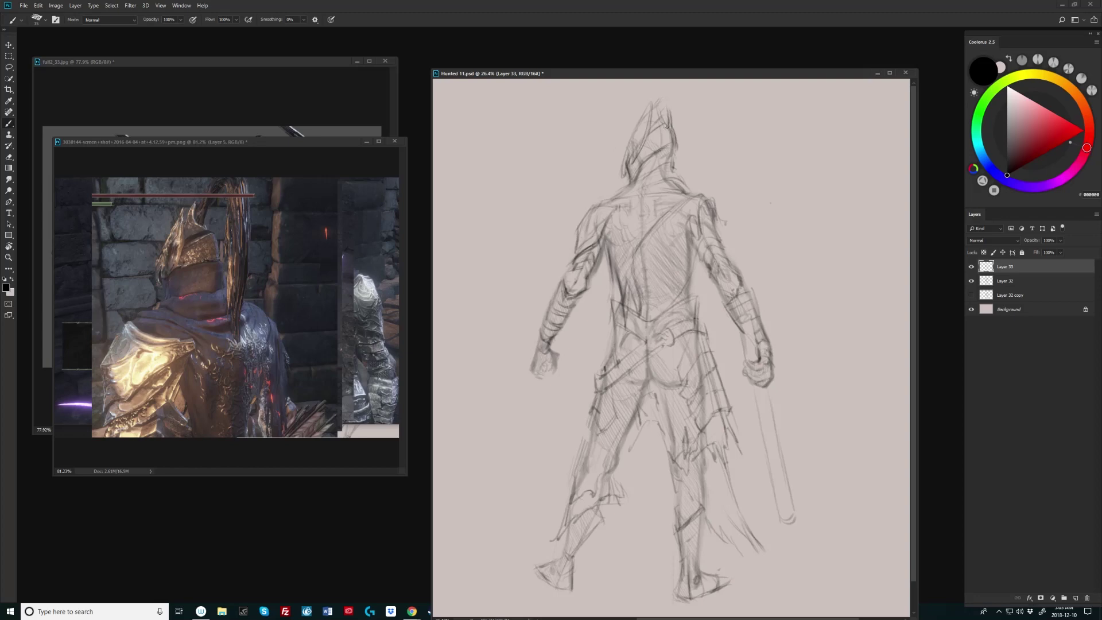
drag(667, 126, 666, 109)
key(ctrl+z)
Step: Extend the canvas equally above and below the figure with the Crop tool
scroll(675, 147, down, 3)
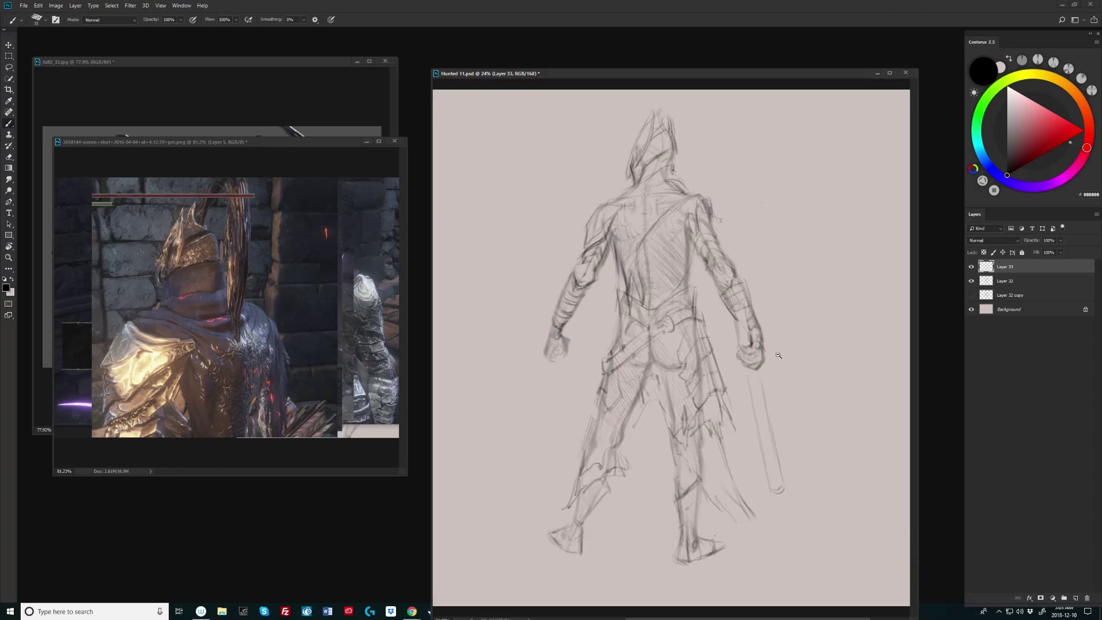
shift+click(988, 287)
scroll(802, 291, down, 1)
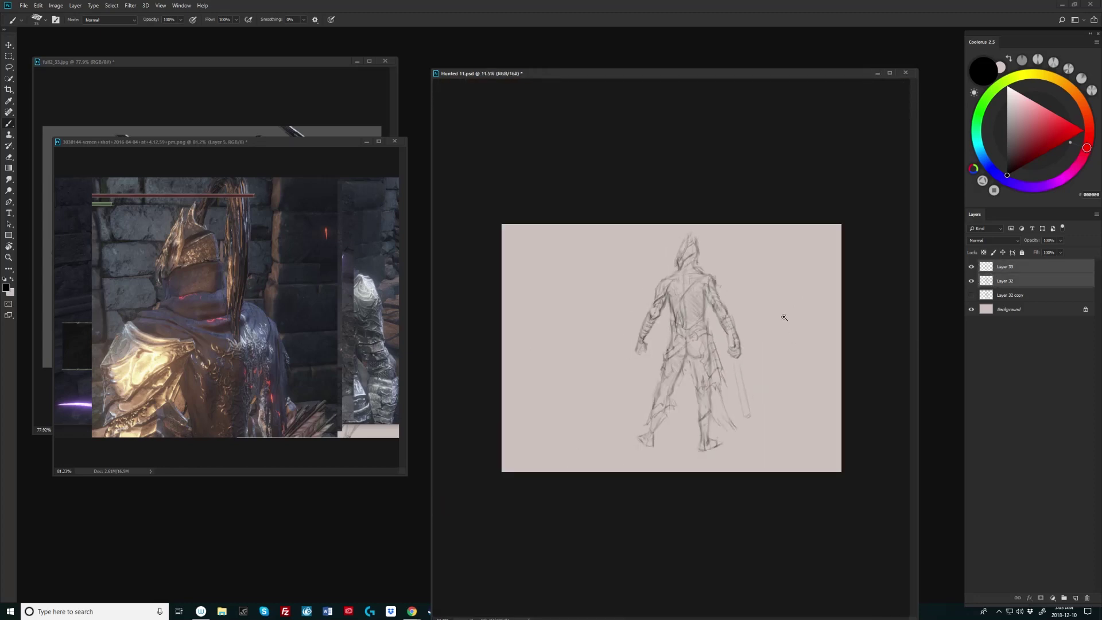
key(c)
key(b)
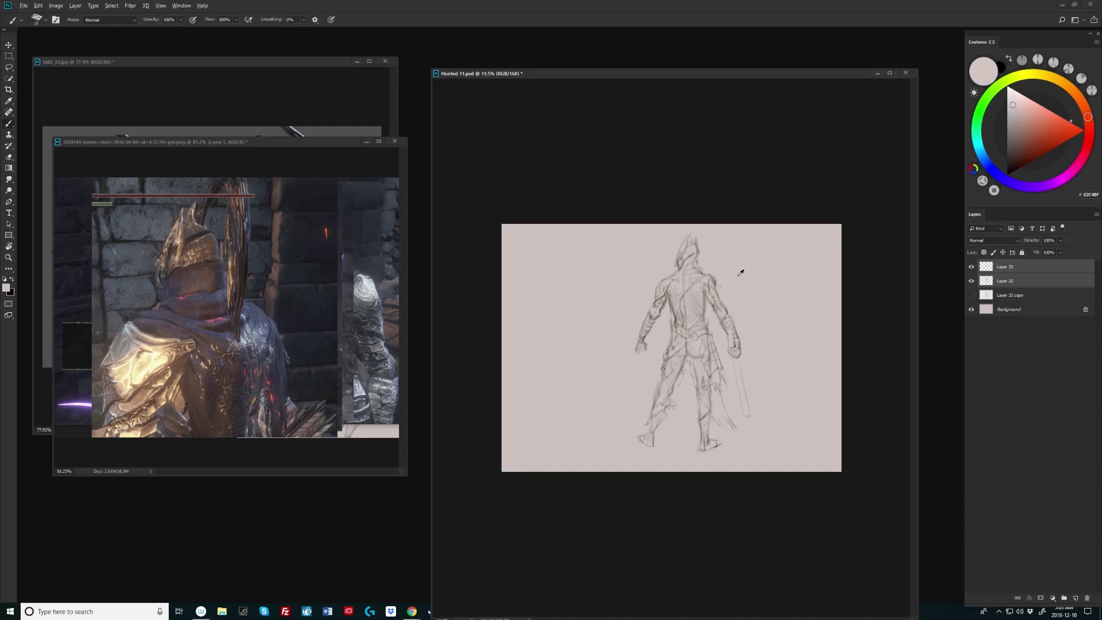
key(c)
drag(671, 224, 672, 202)
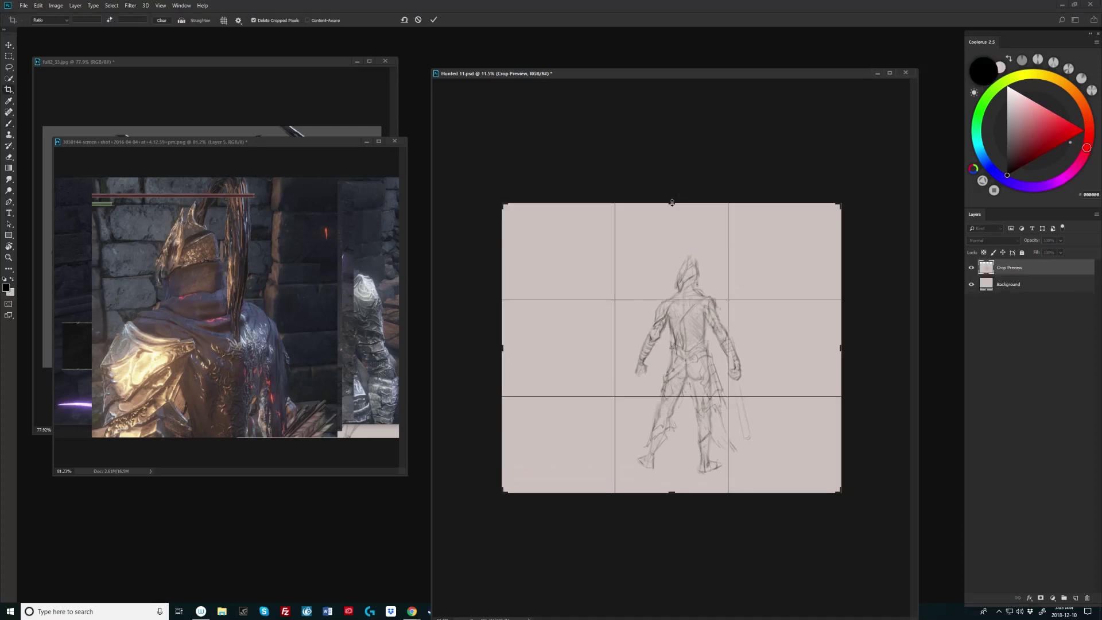
key(Return)
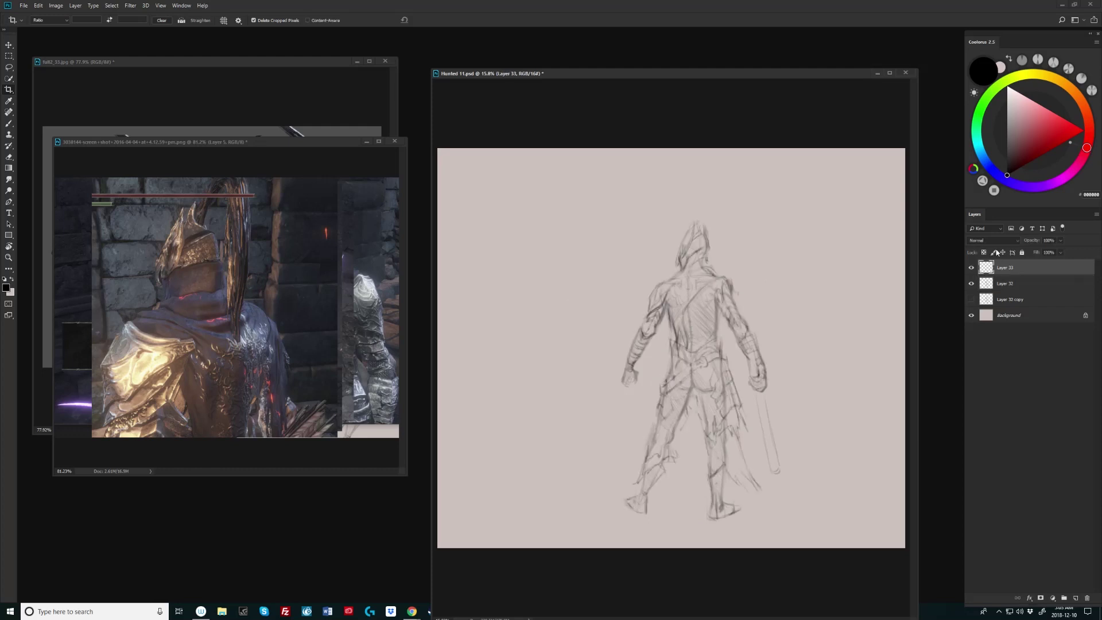
key(b)
key(ctrl+plus)
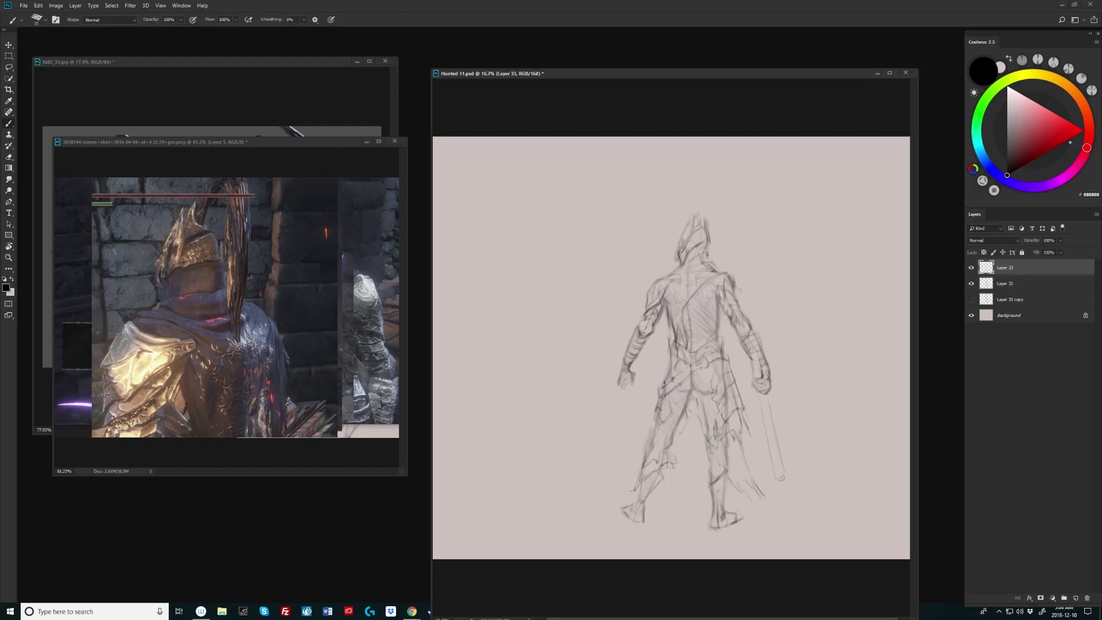
Step: Inspect how the plume falls in each collage reference by hiding and restoring Layers 3 to 5
click(392, 223)
click(971, 267)
click(972, 279)
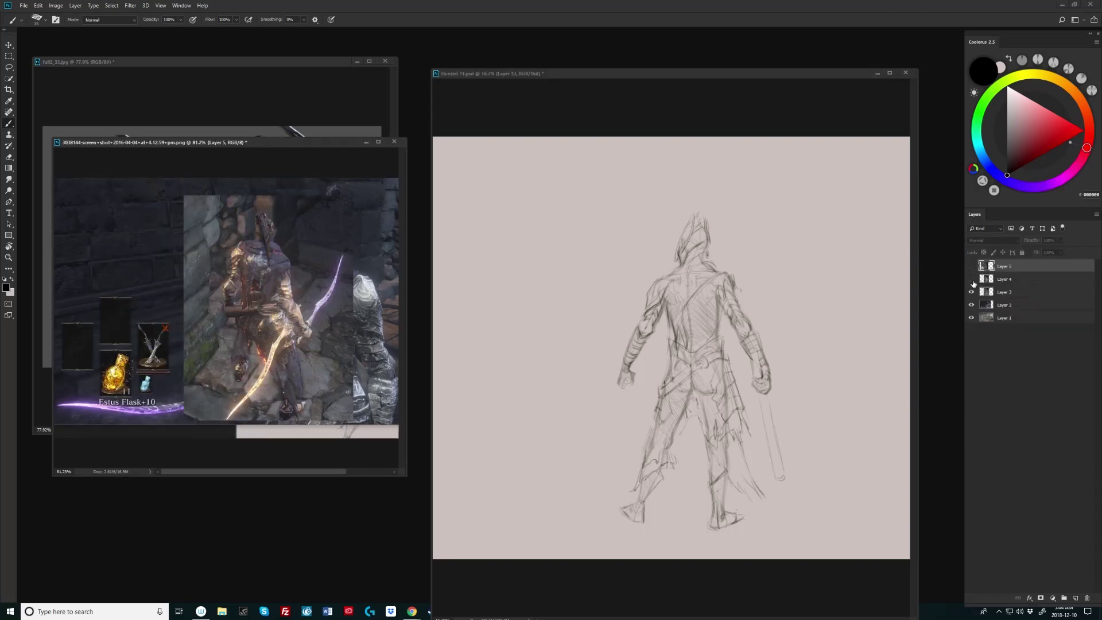
click(972, 293)
drag(971, 293, 971, 266)
Step: Sketch light outline strokes for a long plume arching behind the helmet, and flip the drawing horizontally
click(864, 173)
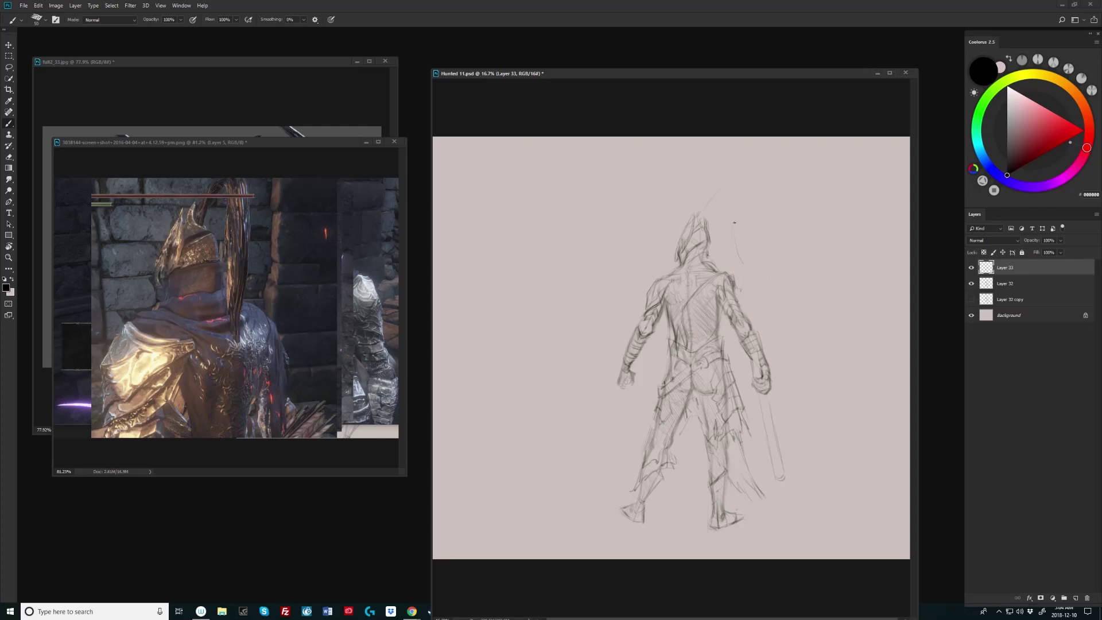
drag(734, 198, 739, 216)
key(ctrl+shift+h)
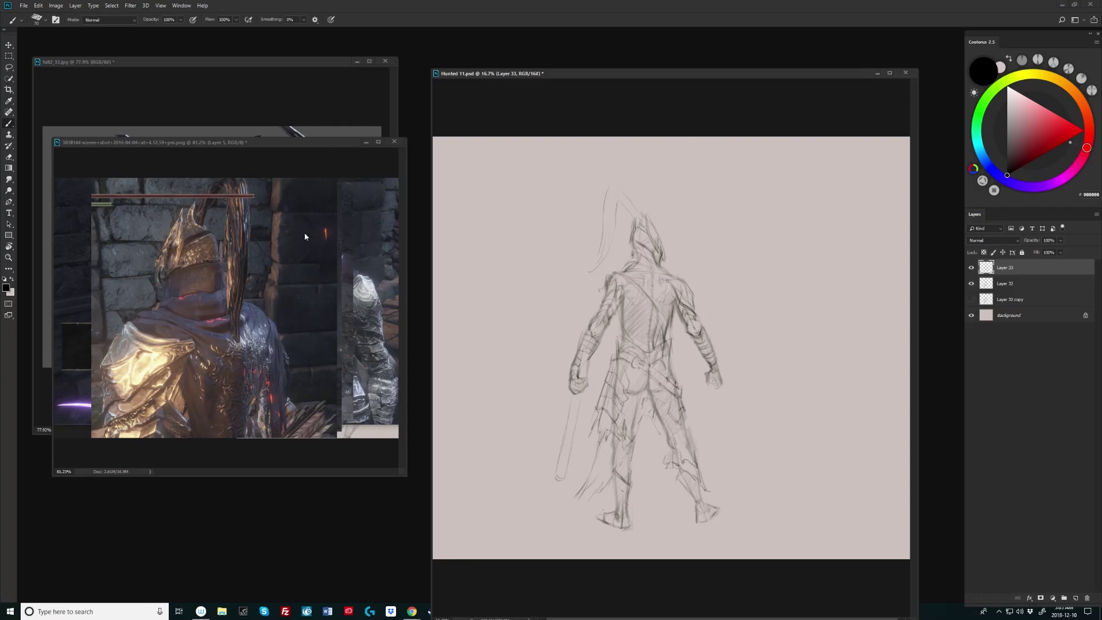
Step: Hide Layer 5 in the collage to reveal the back-view knight, and draw the plume line down to the helmet
key(ctrl+Tab)
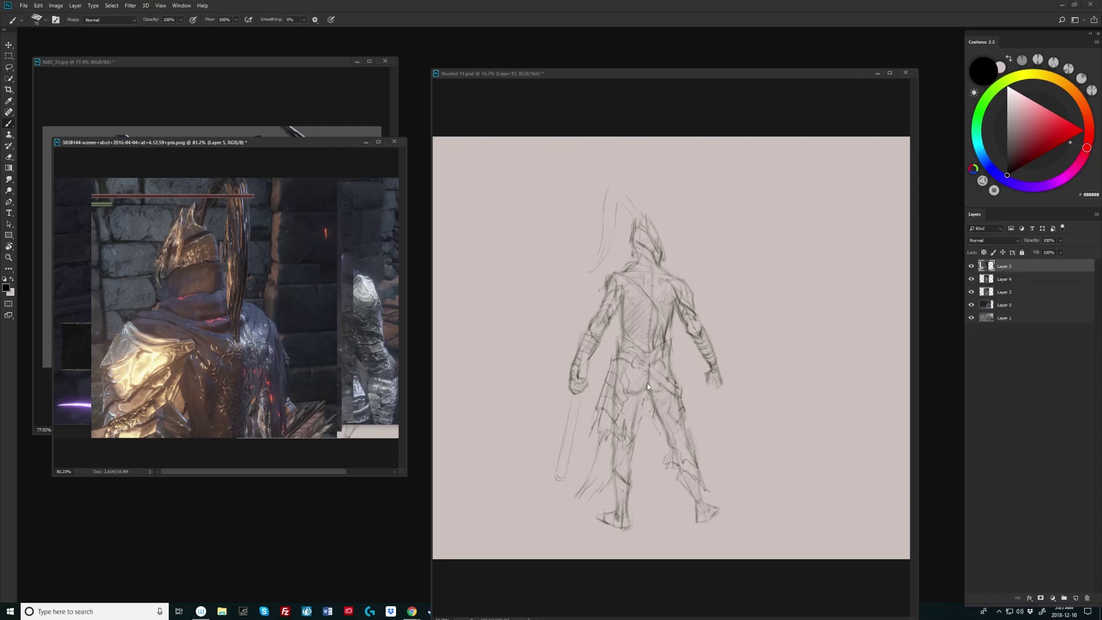
click(971, 266)
click(732, 119)
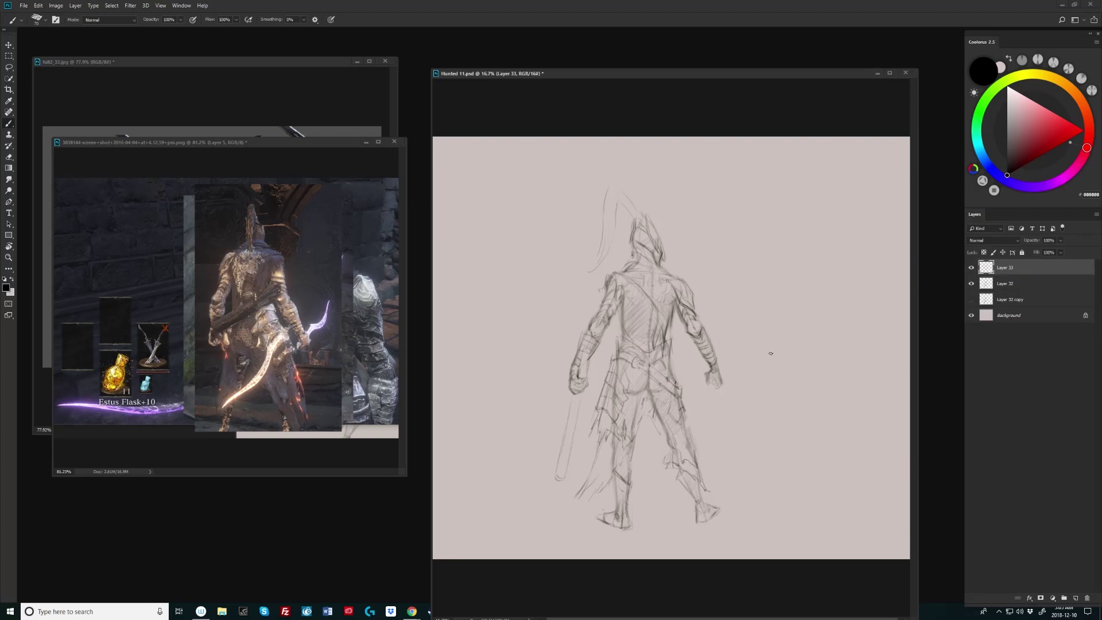
click(971, 268)
click(971, 268)
drag(624, 193, 637, 216)
Step: Select the plume strokes with the Lasso, nudge them closer to the helmet, and deselect them
key(l)
mouse_move(622, 215)
mouse_down()
mouse_move(588, 211)
mouse_move(622, 245)
mouse_move(623, 222)
mouse_up()
key(v)
drag(625, 185, 624, 196)
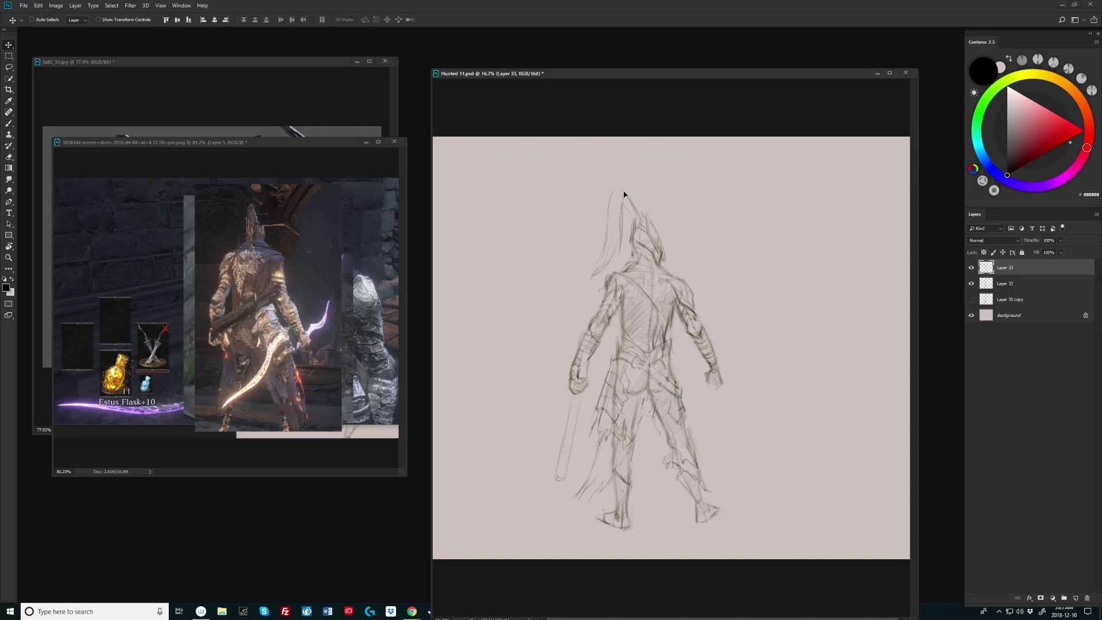
key(ctrl+d)
drag(700, 308, 691, 307)
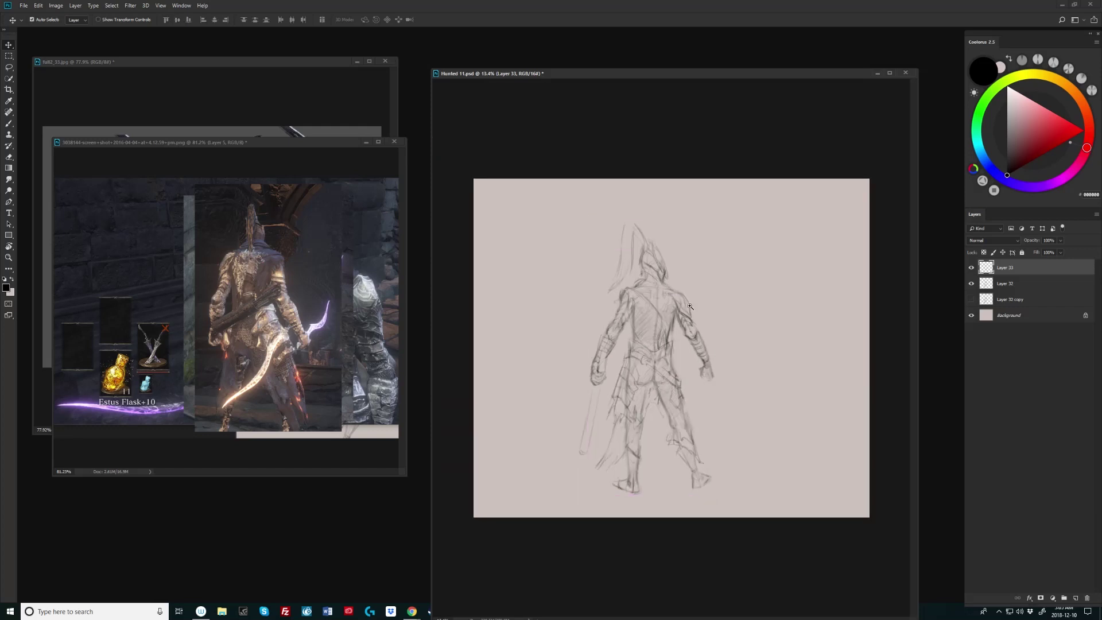
scroll(691, 312, up, 1)
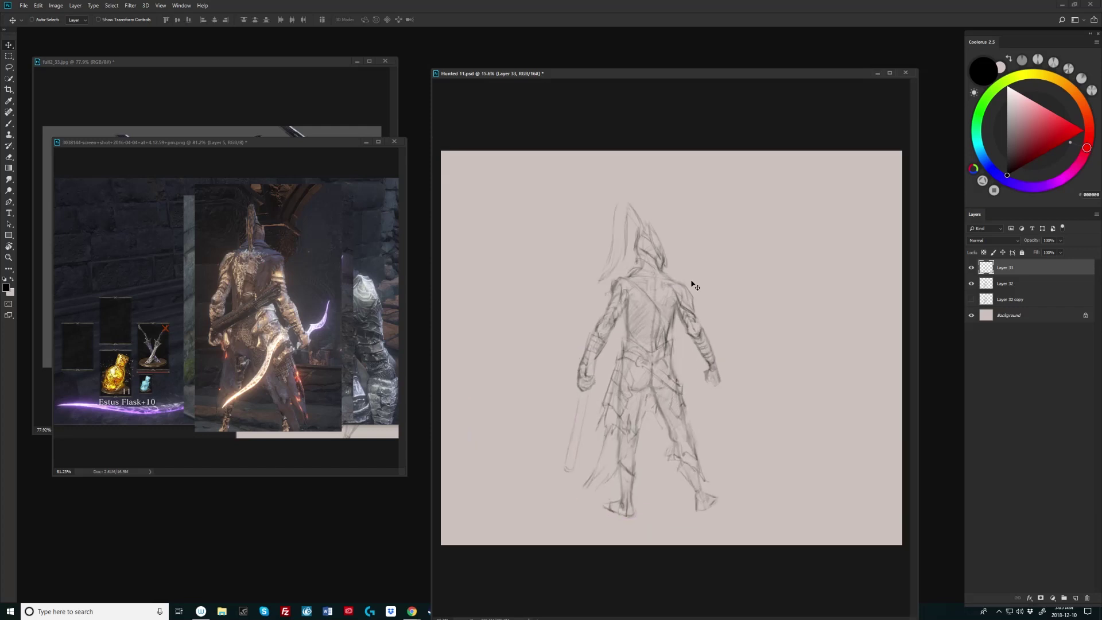
key(b)
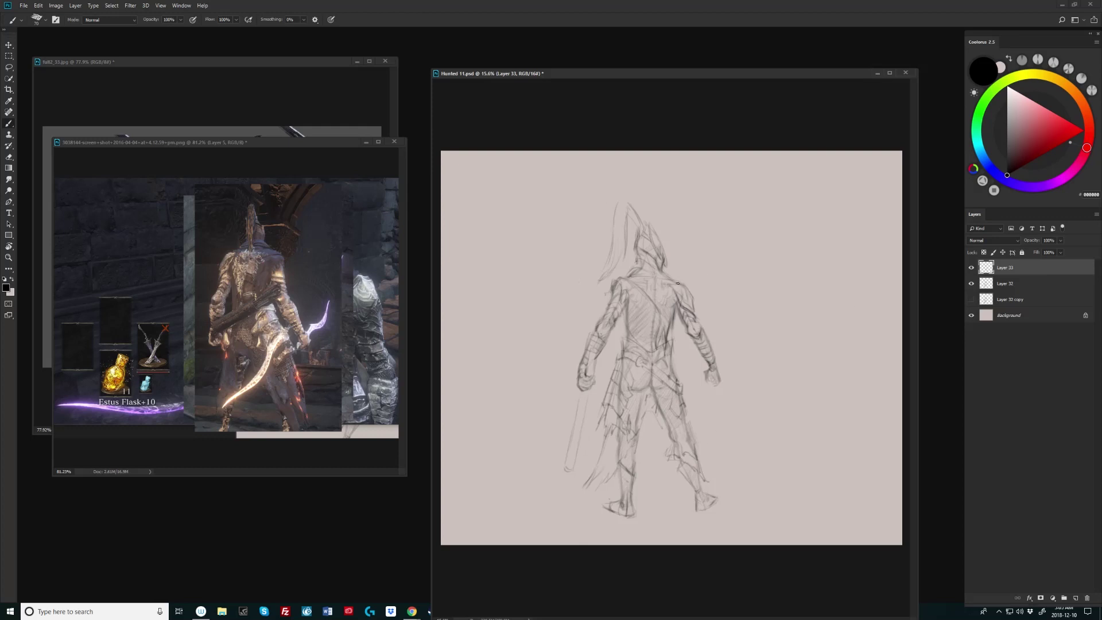
Step: Add a short stroke at the plume's lower end and flip the drawing horizontally
drag(609, 270, 596, 282)
key(ctrl+shift+h)
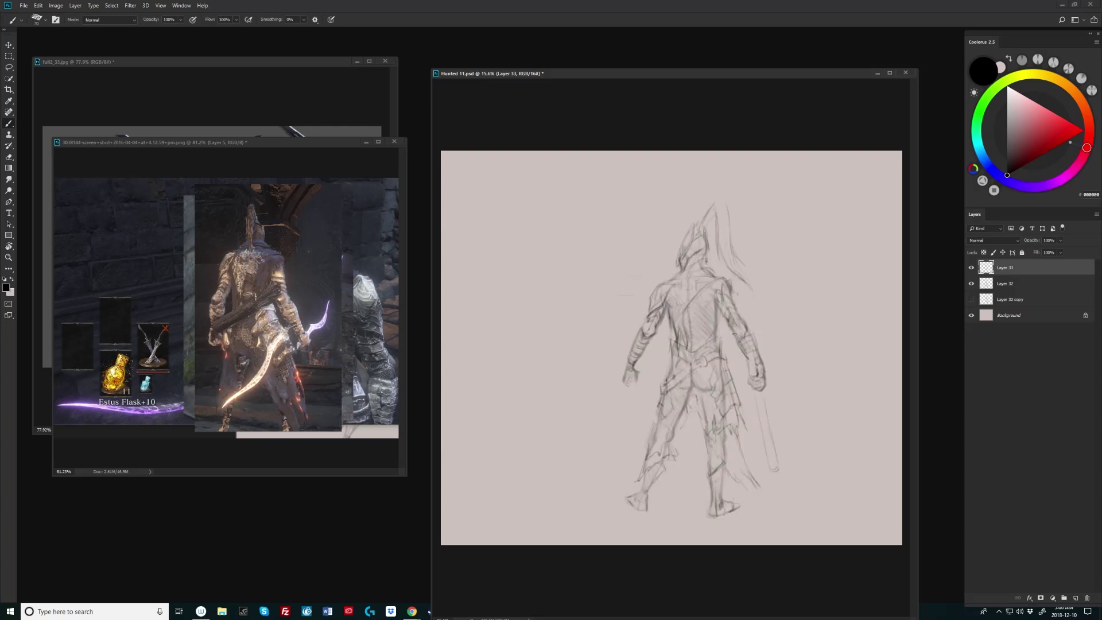
Step: Add a new top layer for the sword, and fade the old straight weapon lines on Layer 32 with the Eraser
click(1076, 597)
click(1012, 299)
key(e)
drag(759, 396, 774, 466)
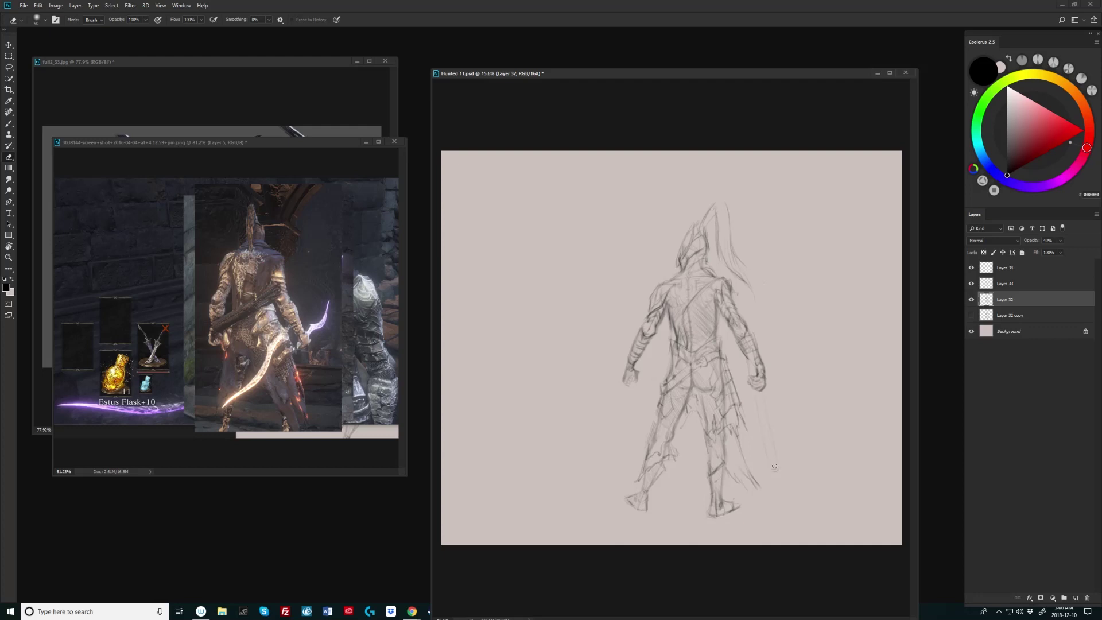
key(b)
key(alt+bracketright)
key(alt+bracketright)
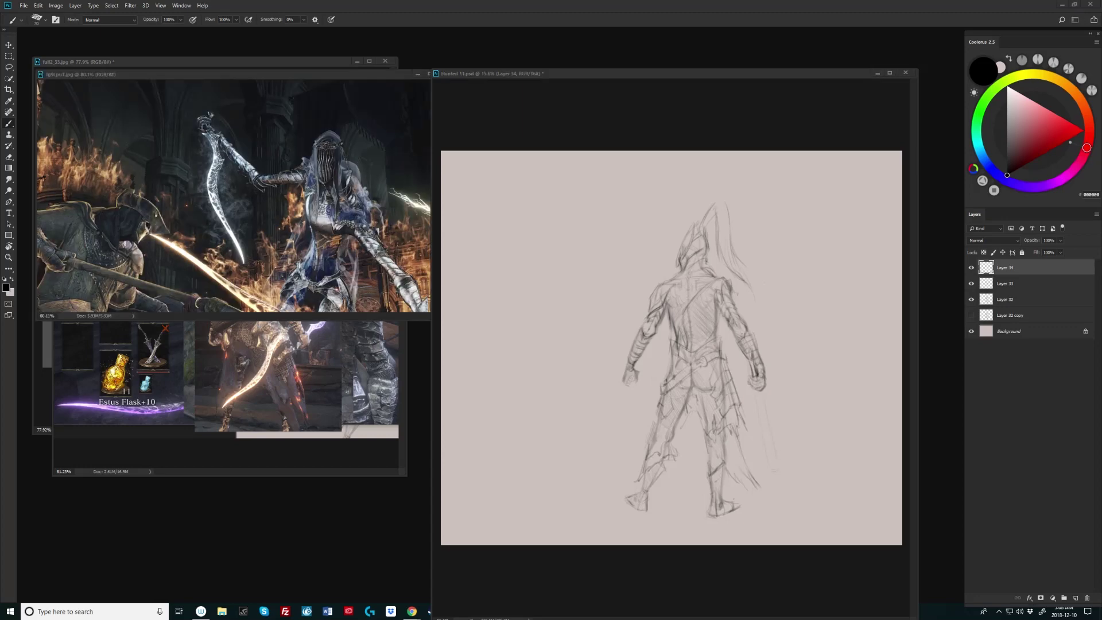
Step: Sketch a light curved sword line hanging from the lowered hand, checking it against the back-view knight reference
drag(747, 346, 774, 346)
scroll(675, 397, down, 1)
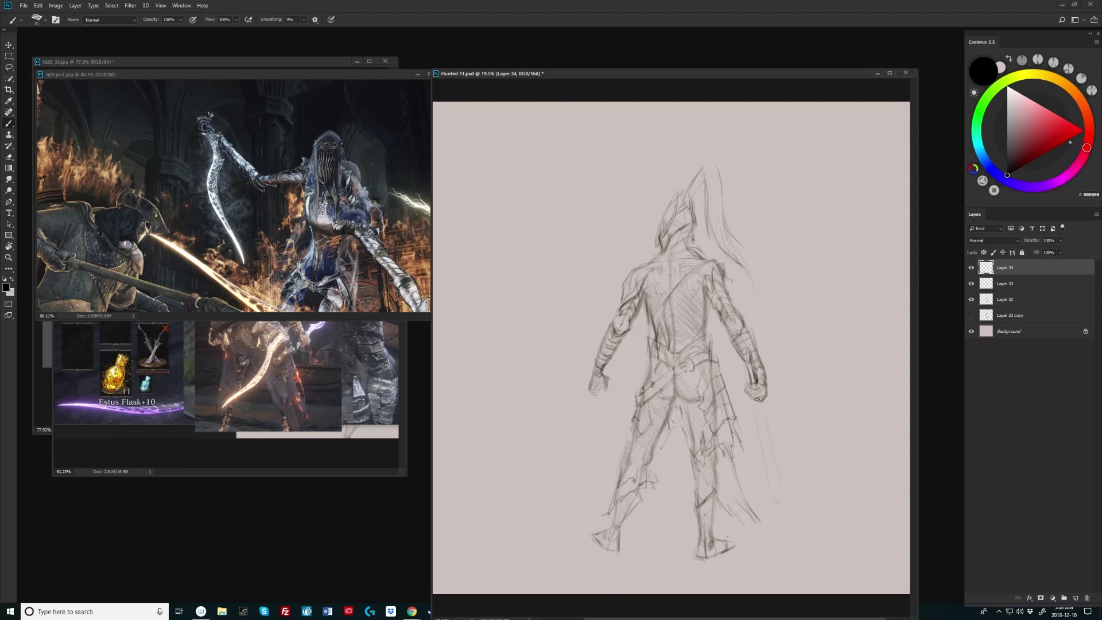
click(388, 400)
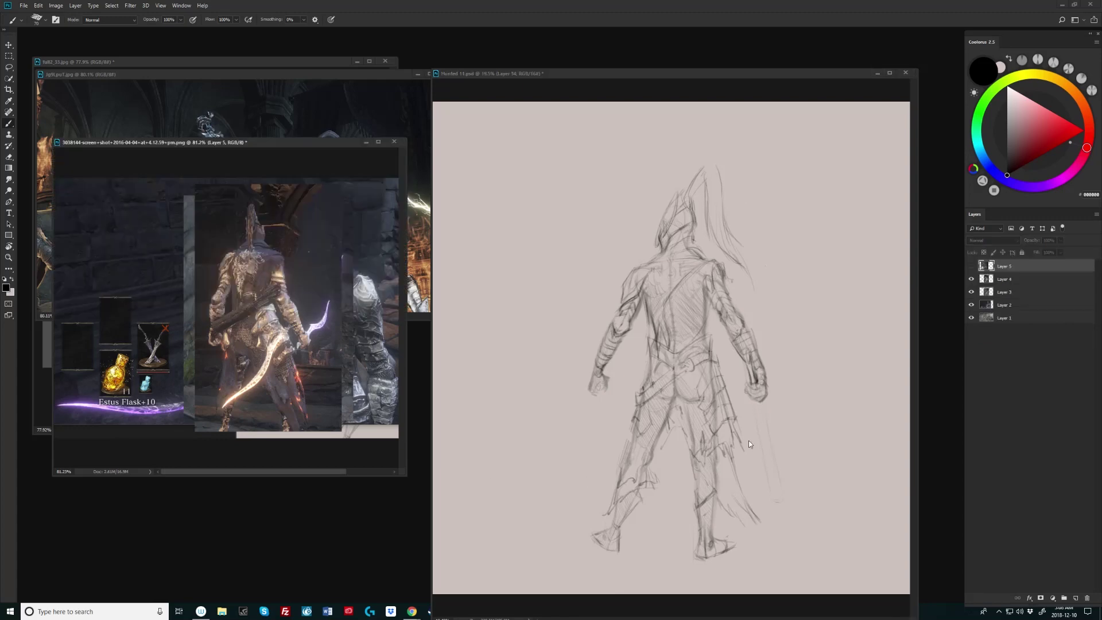
click(762, 409)
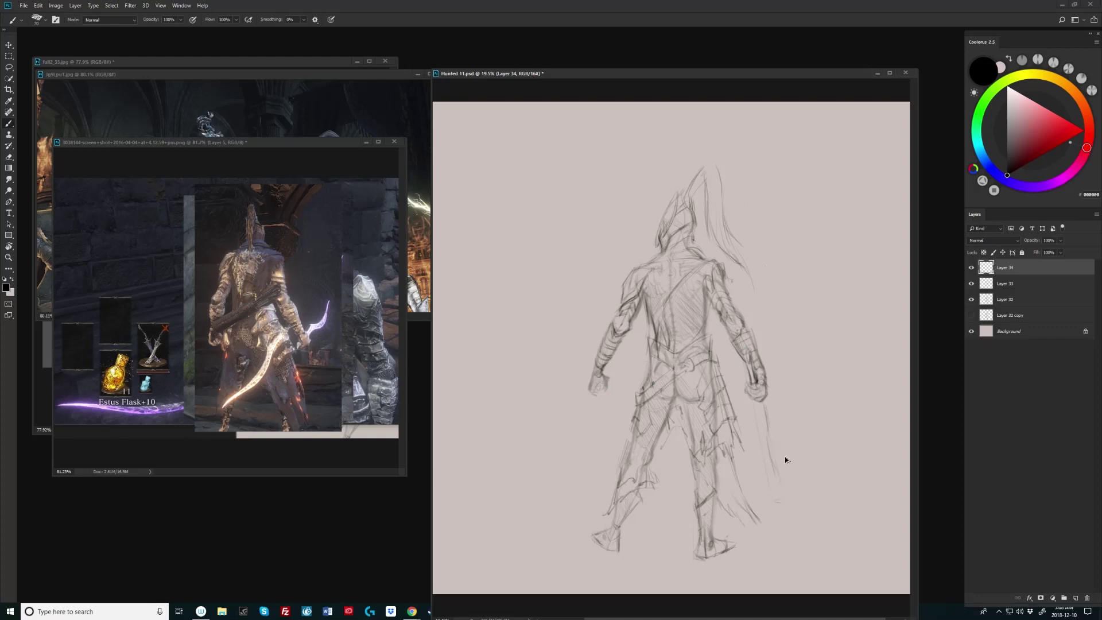
scroll(785, 459, down, 3)
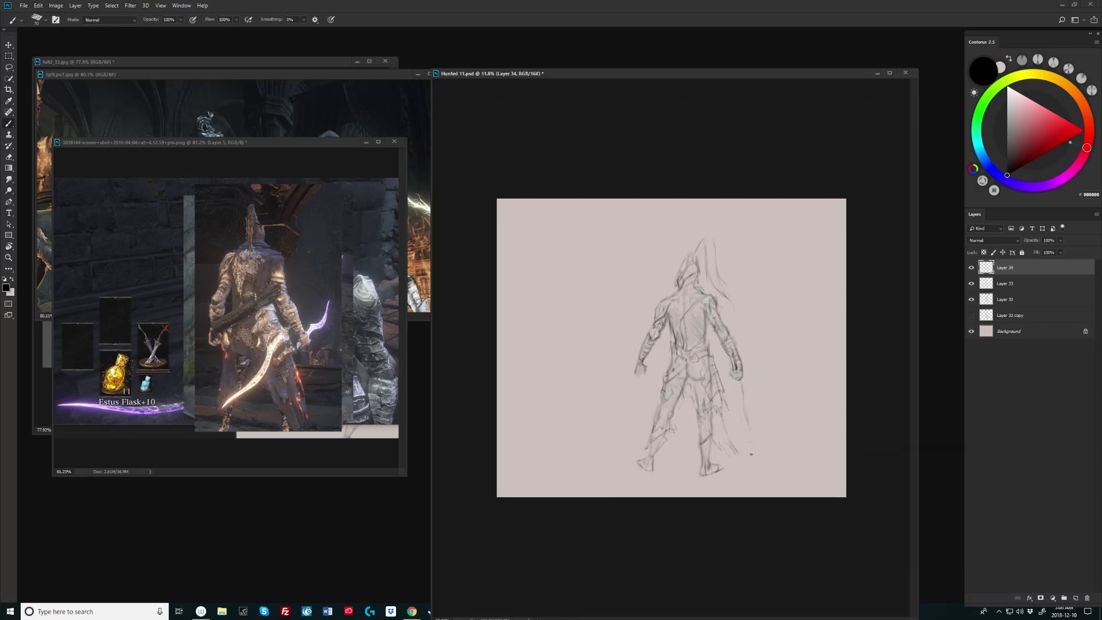
Step: Select Layers 32 to 34 together and move the whole figure up and to the left on the canvas
key(v)
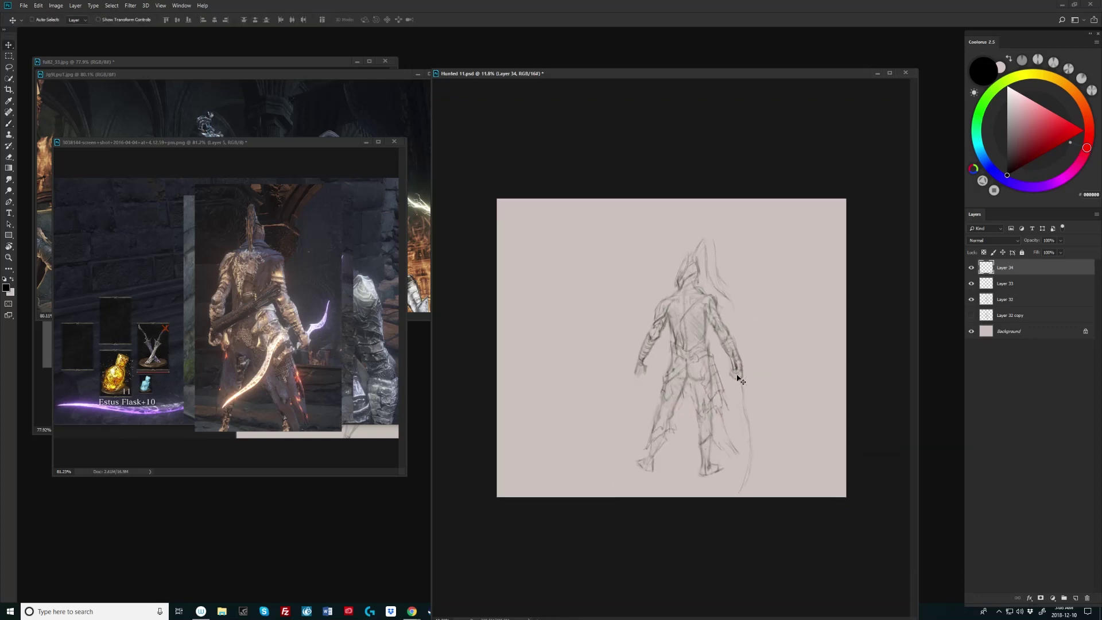
key(alt+shift+bracketleft)
key(alt+shift+bracketleft)
drag(722, 353, 710, 332)
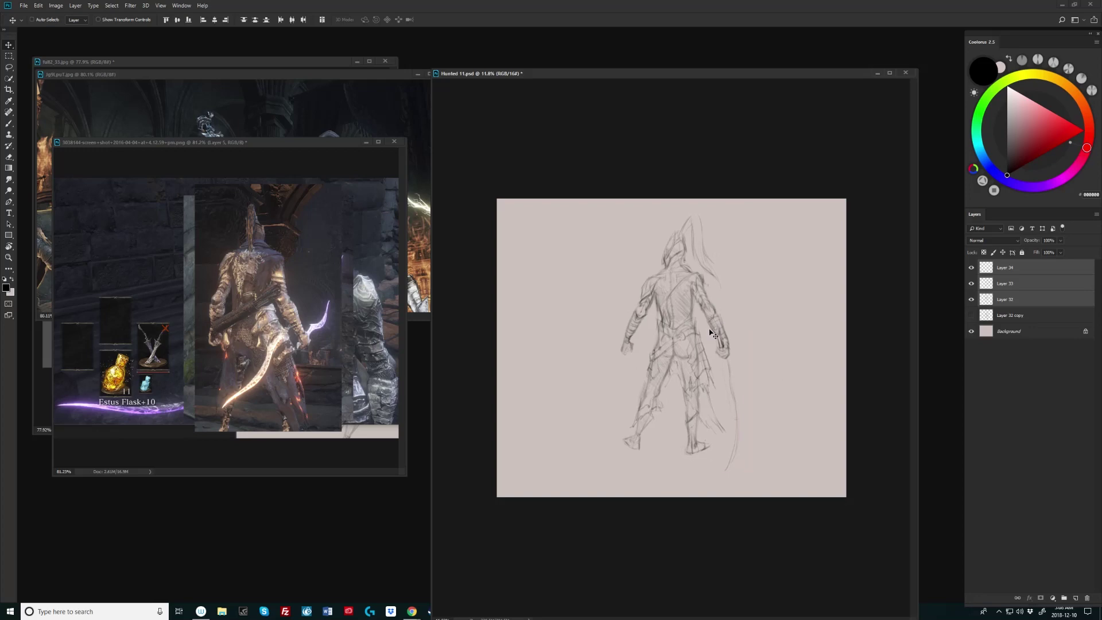
Step: Redraw the sword's upper section below the hand on Layer 34, and erase the long lower curve of the blade
click(982, 269)
key(b)
drag(727, 369, 735, 386)
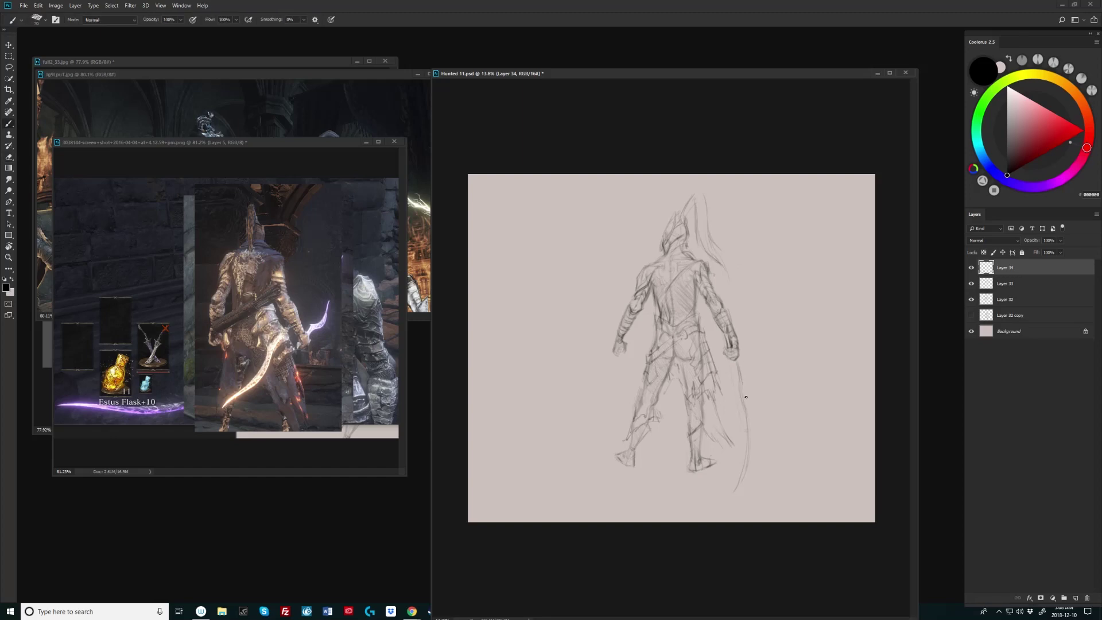
key(e)
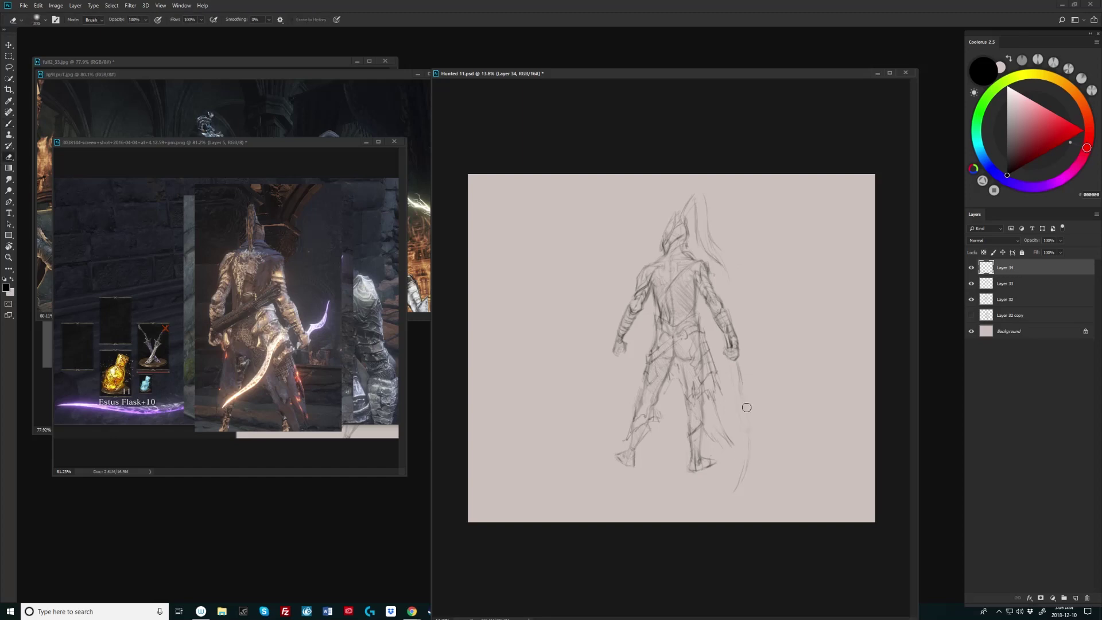
drag(746, 407, 728, 497)
key(b)
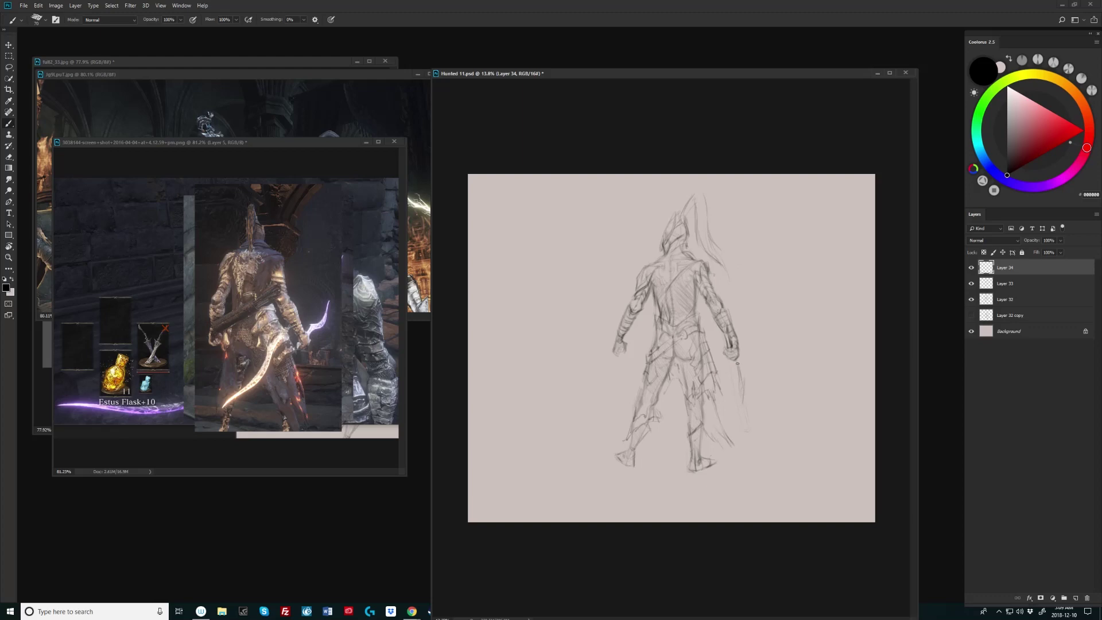
key(e)
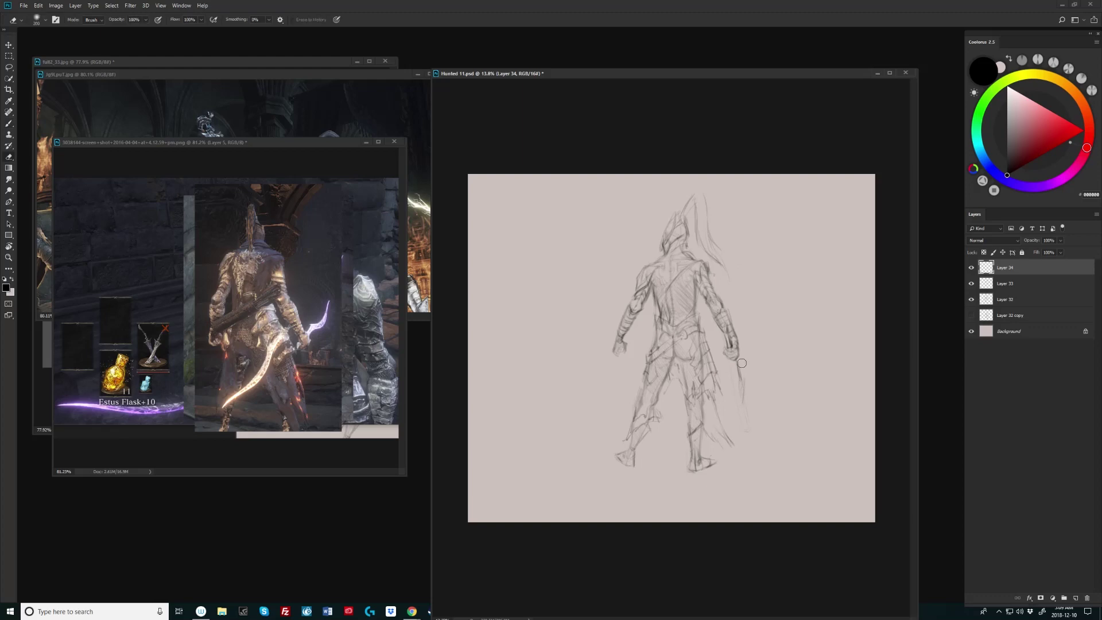
key(b)
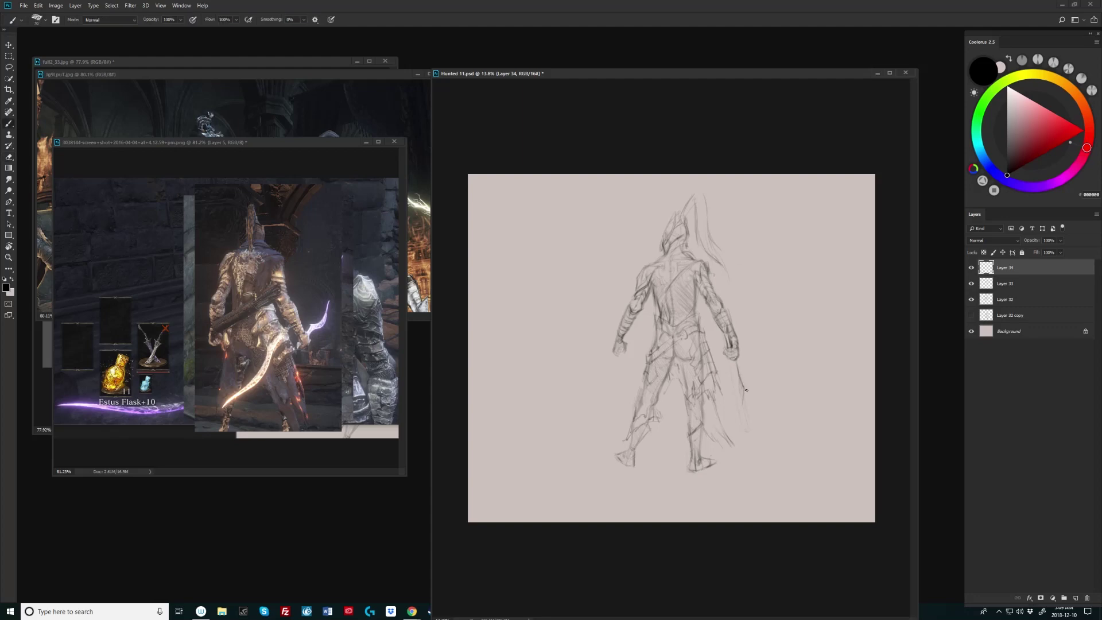
Step: Sketch the blade's long outer curve down to the tip, reframing the fiery battle reference to study its curved swords
click(422, 200)
drag(394, 250, 286, 138)
drag(313, 182, 352, 210)
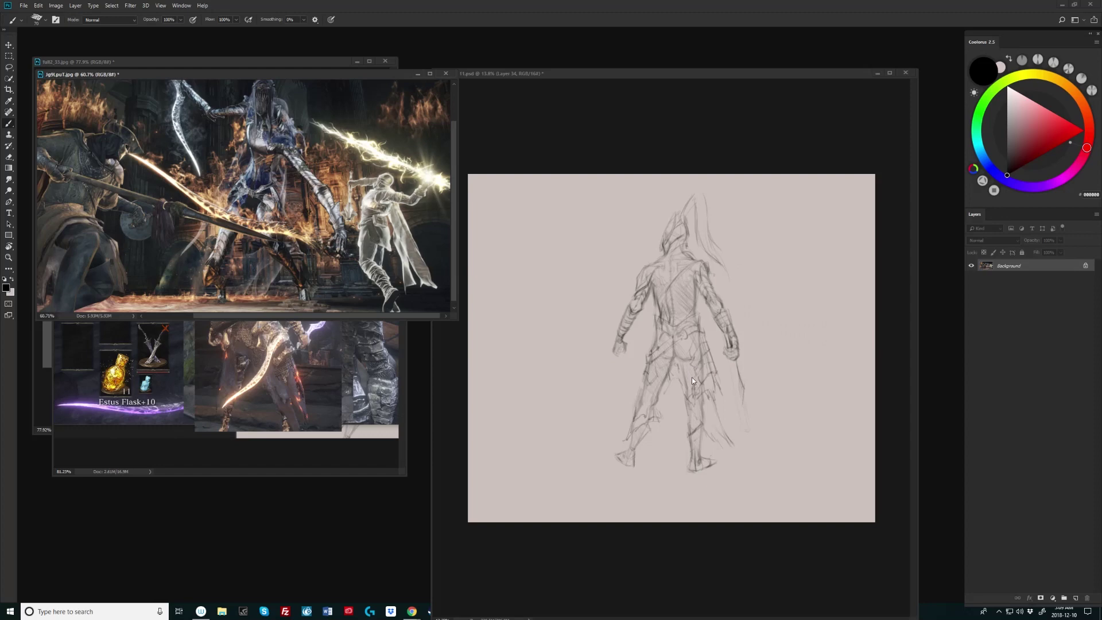
click(747, 395)
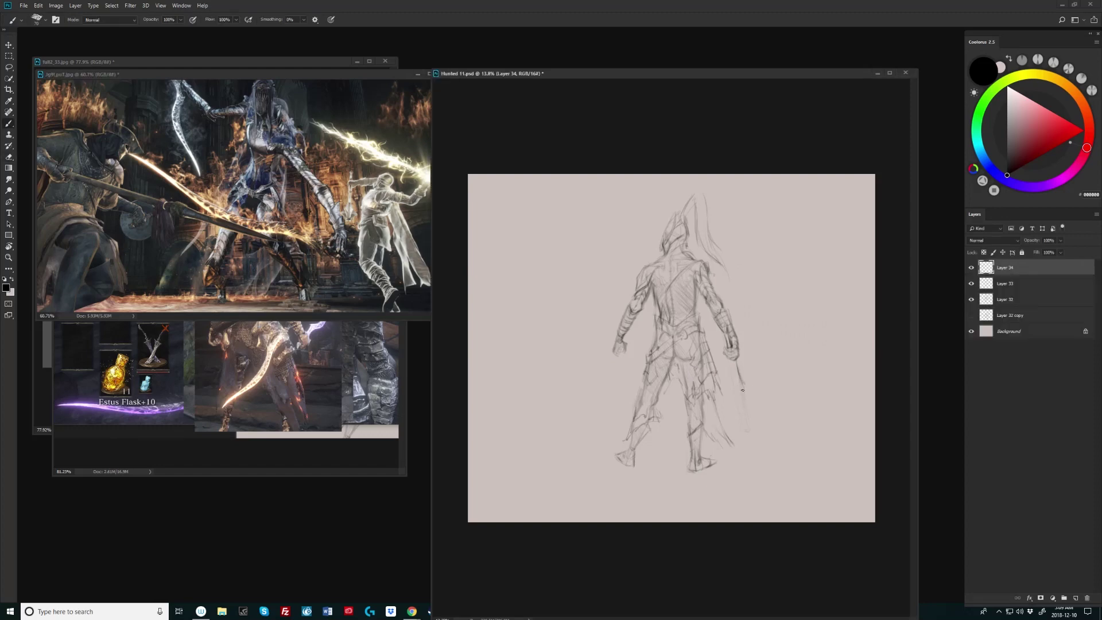
drag(749, 409, 762, 479)
key(ctrl+z)
key(ctrl+z)
drag(746, 418, 761, 458)
key(ctrl+z)
drag(758, 465, 758, 487)
Step: Draw the blade's inner edge down from the hand, comparing it with the swords in both references
key(ctrl+Tab)
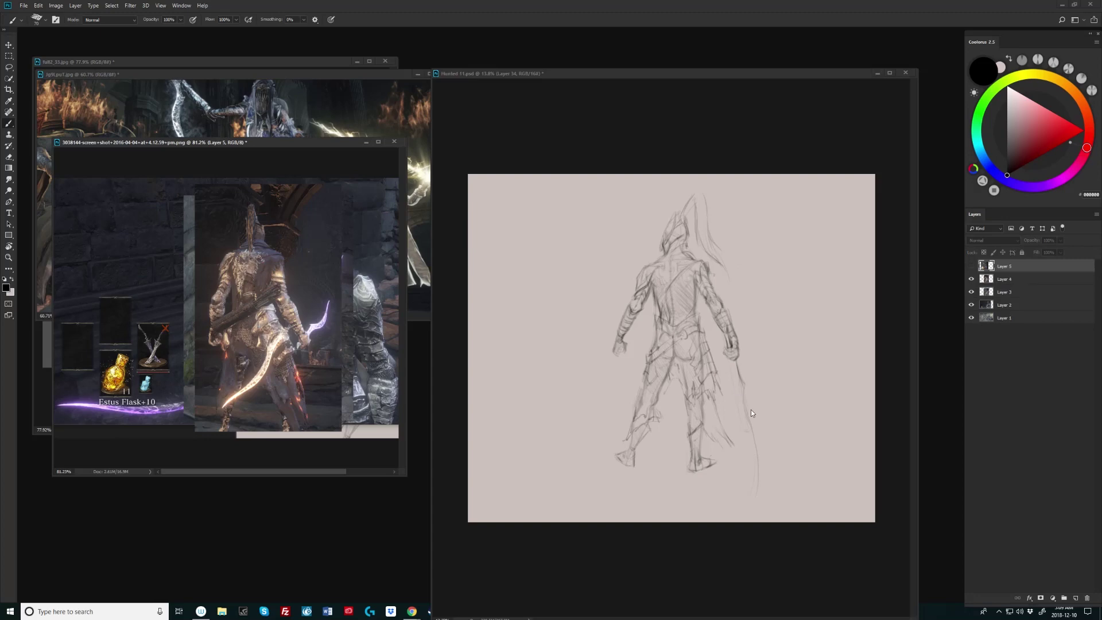
click(731, 360)
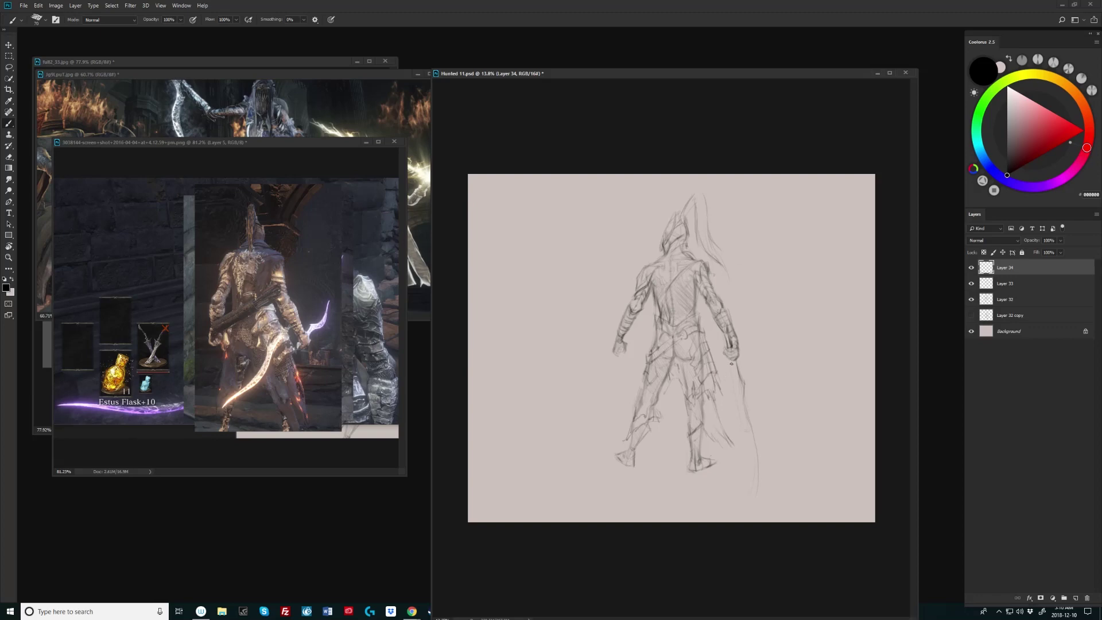
click(386, 122)
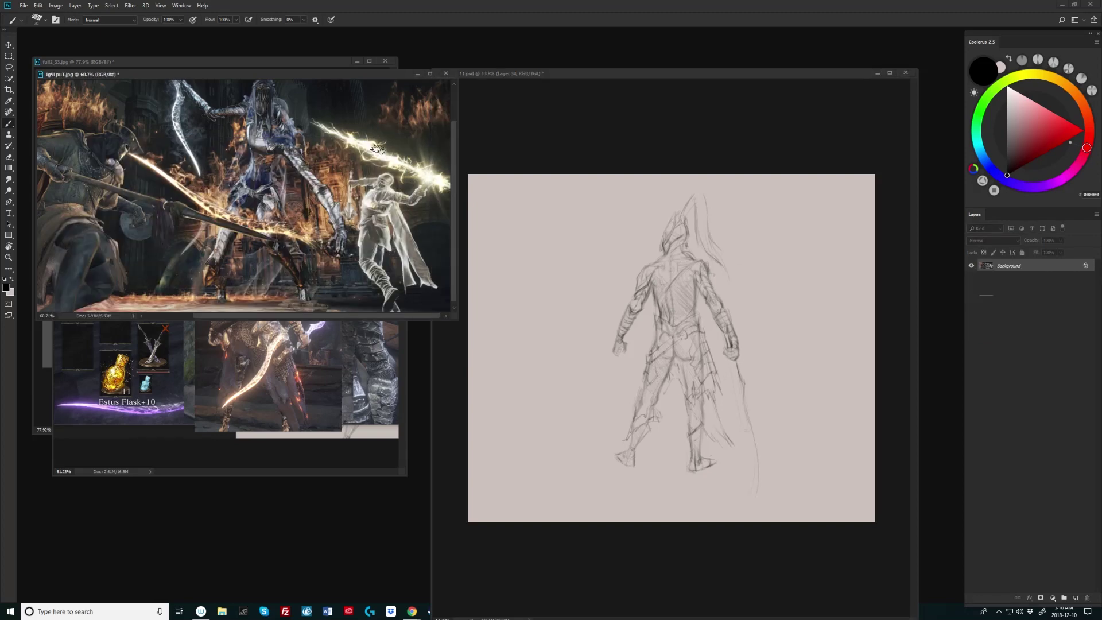
click(674, 232)
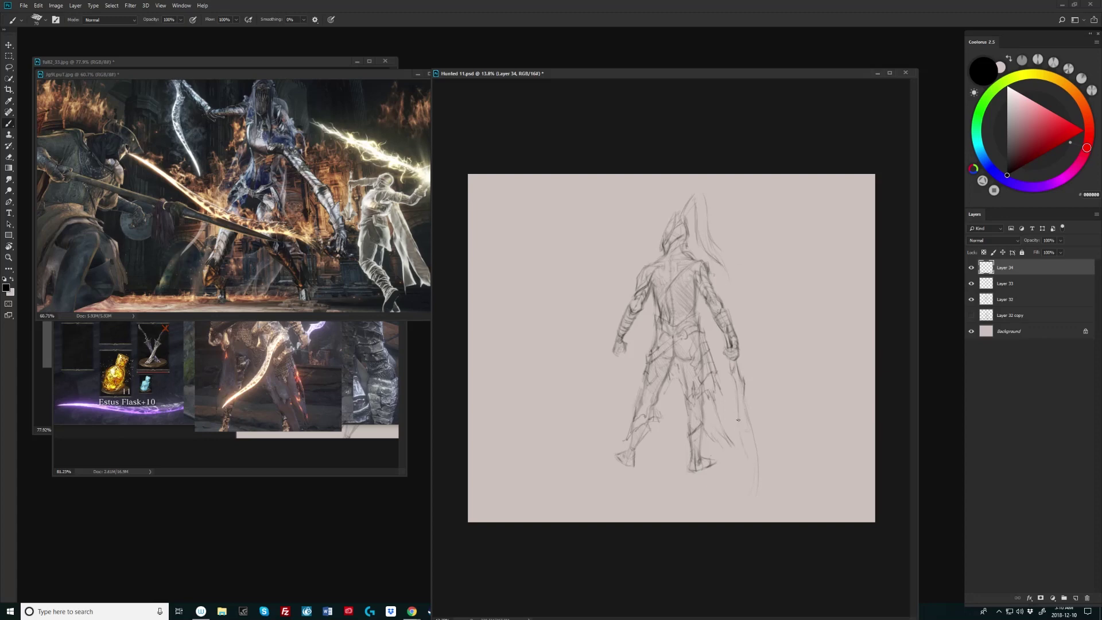
Step: Draw the blade's lower edges converging into a pointed tip, and erase the stray lines along its outer side
mouse_move(745, 455)
mouse_down()
mouse_move(753, 484)
mouse_move(741, 433)
mouse_move(757, 501)
mouse_up()
key(e)
key(b)
key(ctrl+z)
drag(758, 453, 754, 510)
key(e)
drag(792, 430, 758, 432)
key(ctrl+plus)
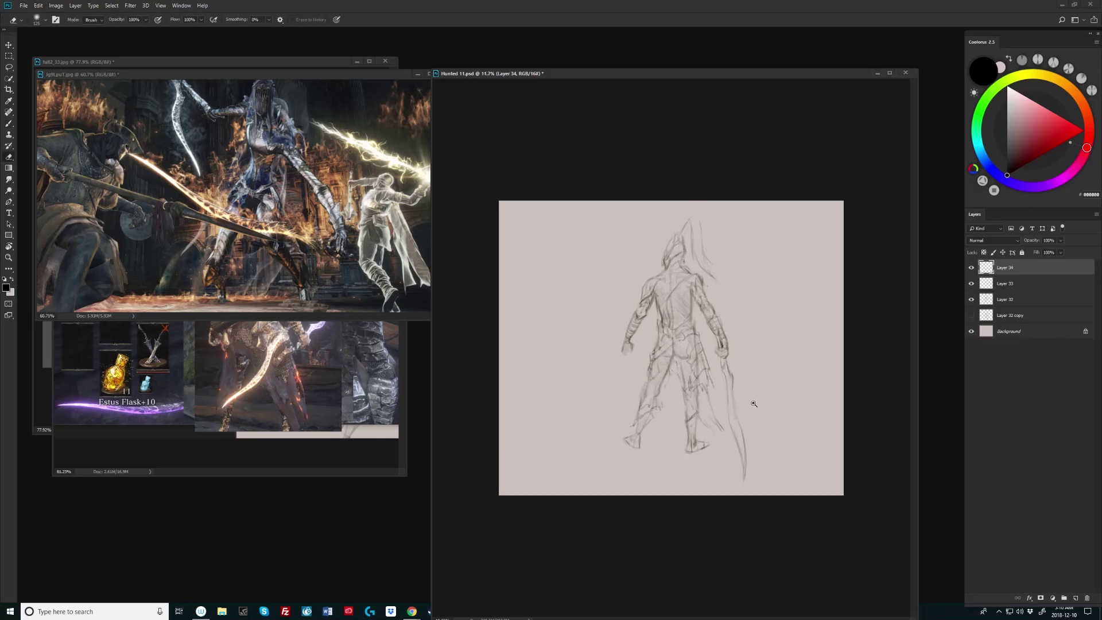
key(b)
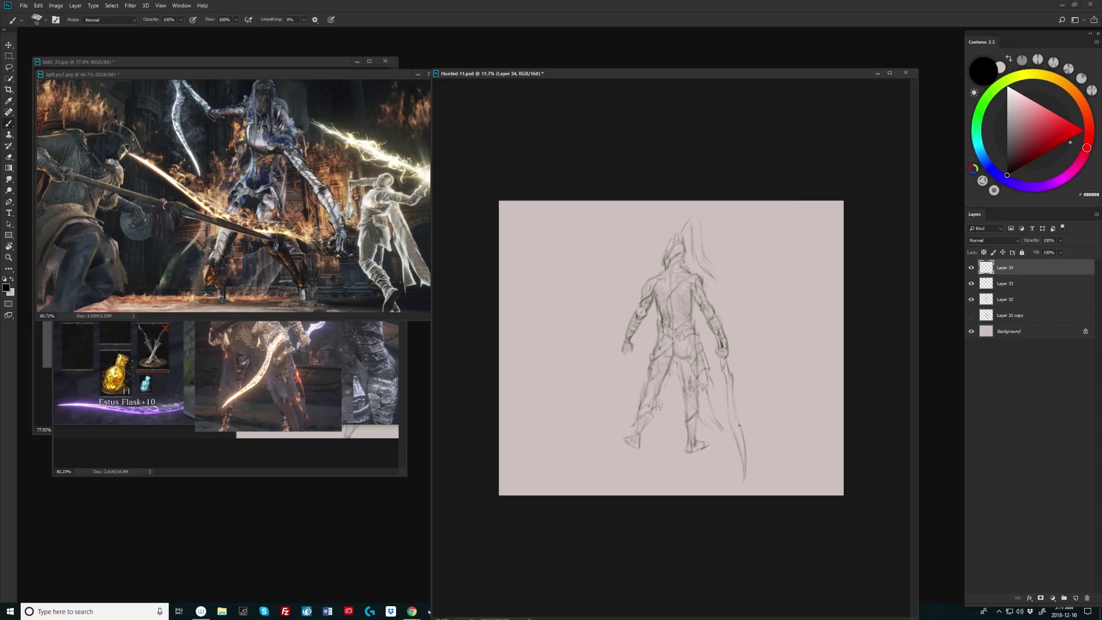
Step: Select the sword with the Lasso, shorten it from the tip end, and warp the blade's curve
key(l)
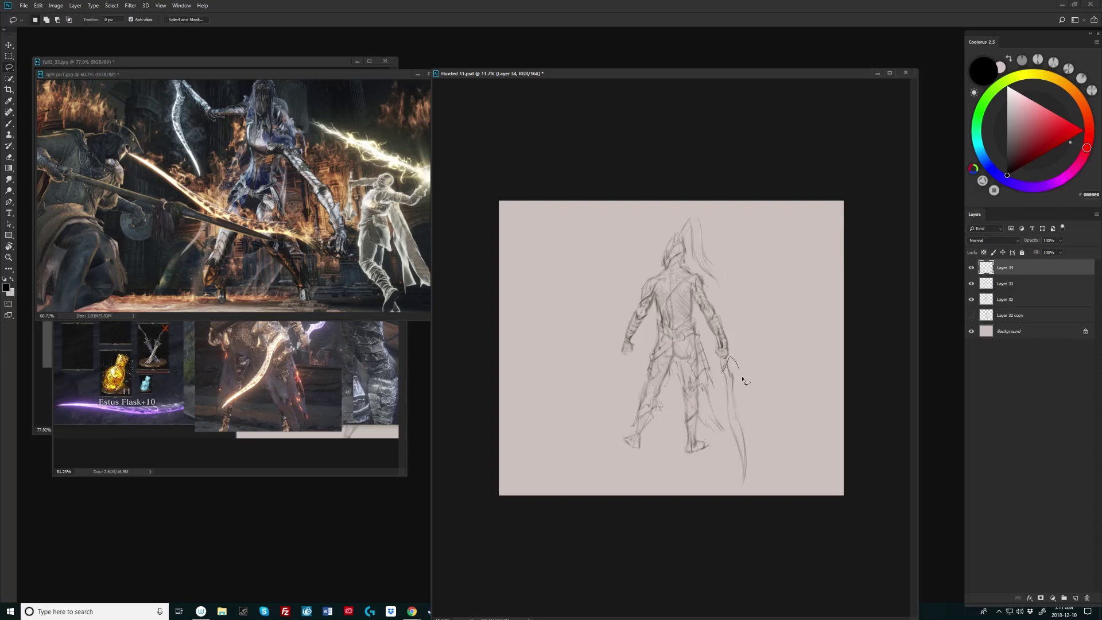
mouse_move(727, 357)
mouse_down()
mouse_move(749, 492)
mouse_move(730, 428)
mouse_up()
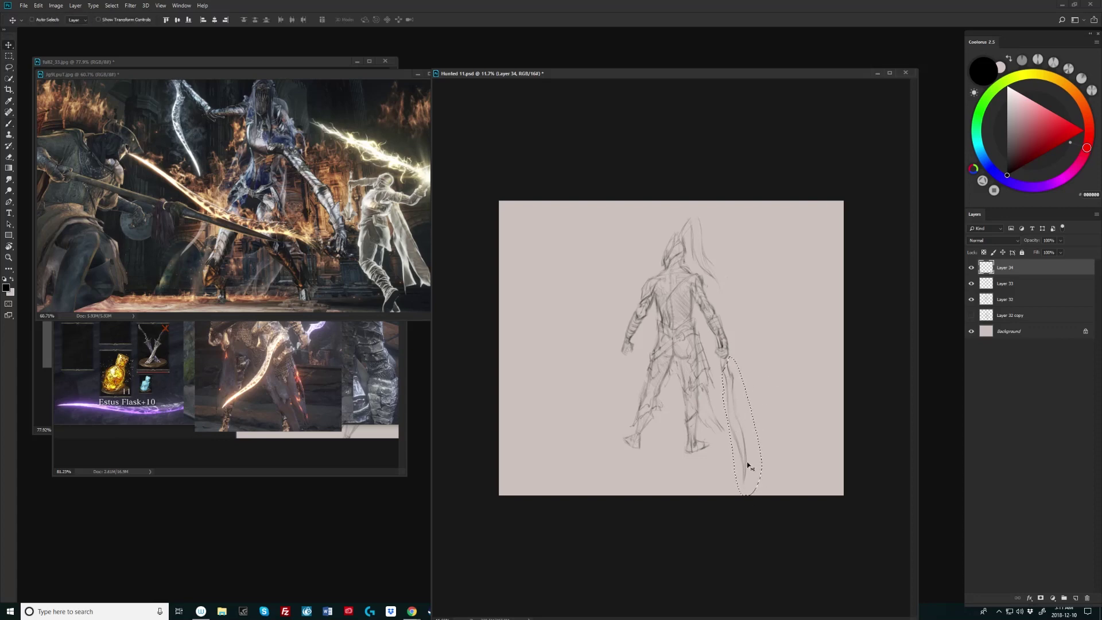
key(ctrl+t)
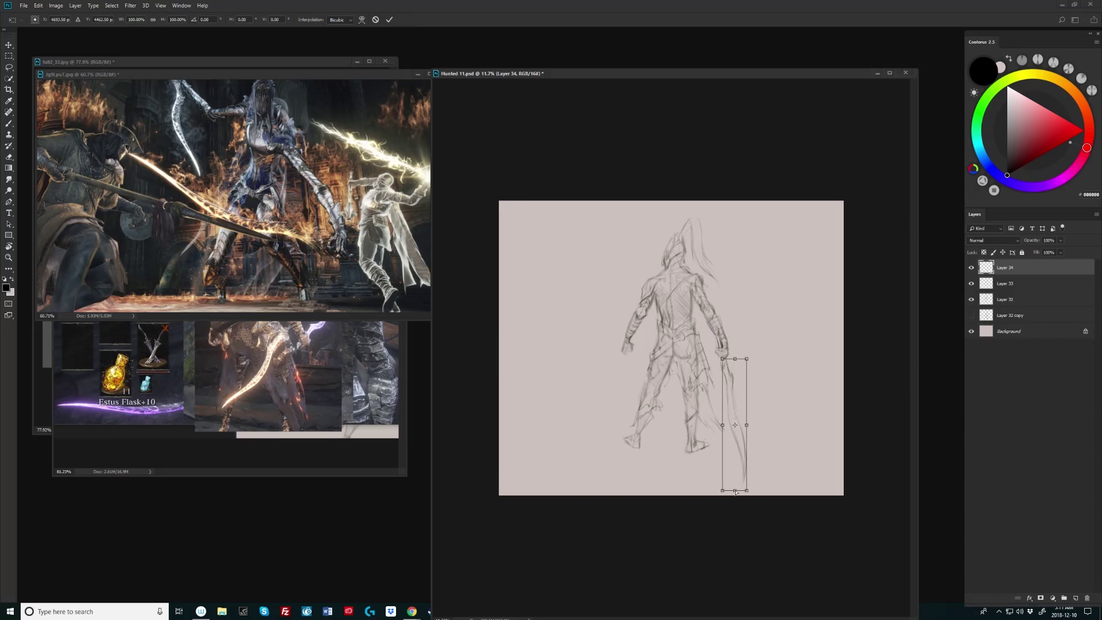
drag(735, 490, 734, 471)
right_click(735, 432)
click(752, 486)
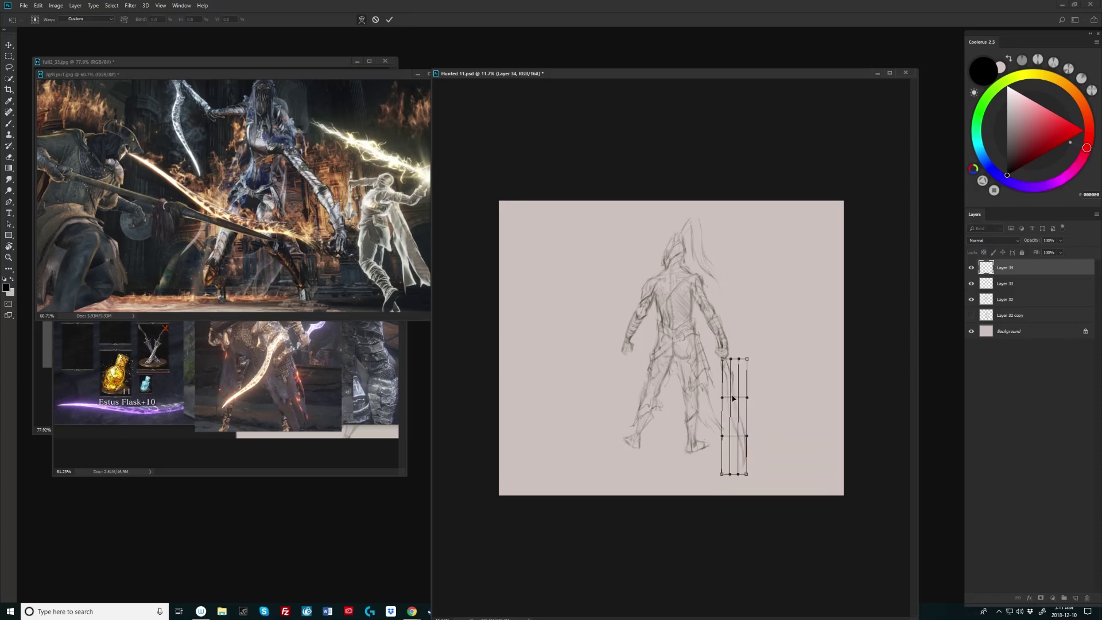
drag(730, 397, 733, 397)
drag(739, 440, 742, 484)
key(Return)
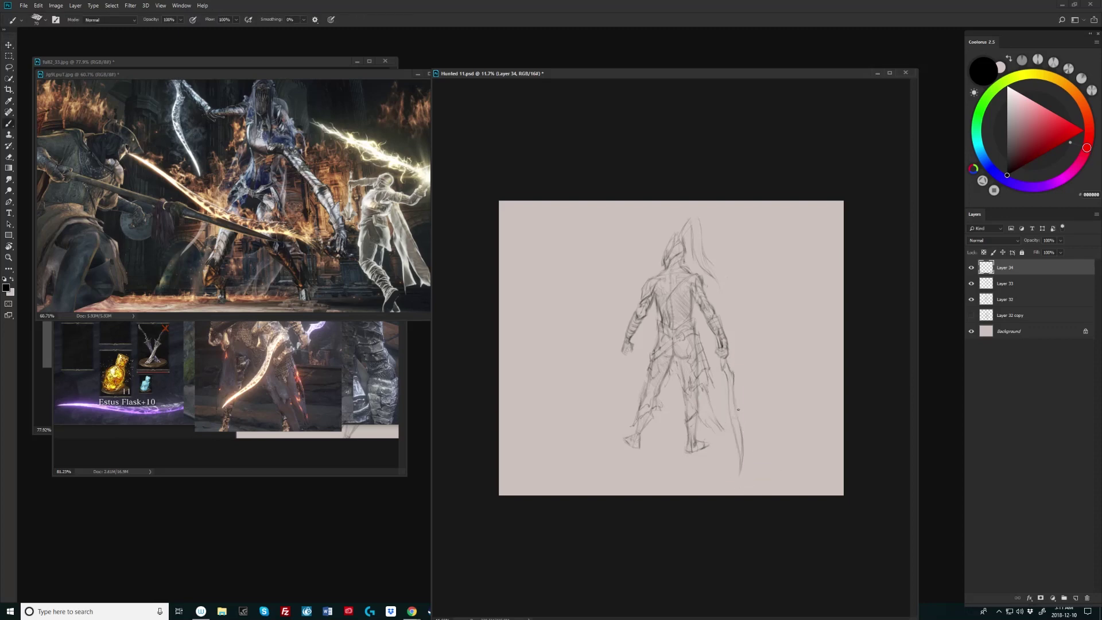
Step: Redraw the sword's outline with darker strokes along both edges from the grip to the tip
mouse_move(735, 400)
mouse_down()
mouse_move(744, 458)
mouse_move(734, 402)
mouse_move(745, 458)
mouse_up()
key(ctrl+z)
drag(740, 416, 740, 475)
drag(729, 386, 732, 418)
key(e)
key(b)
scroll(627, 356, up, 1)
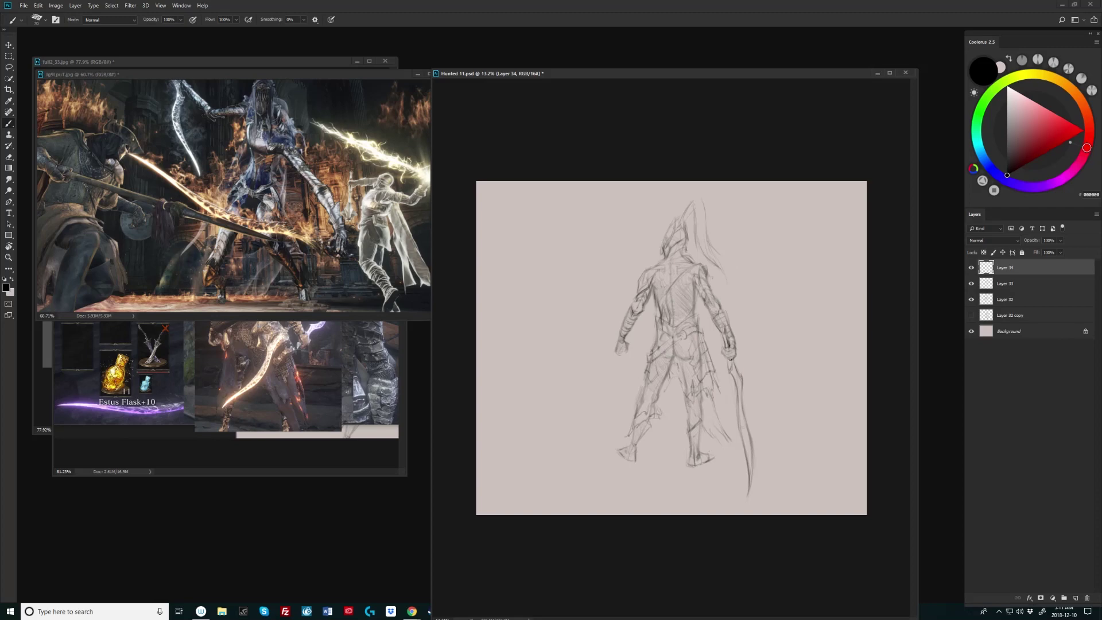
Step: Select the sword with the Lasso, rotate it slightly, and nudge it into place below the hand
key(l)
mouse_move(733, 360)
mouse_down()
mouse_move(761, 414)
mouse_move(736, 476)
mouse_move(734, 361)
mouse_up()
key(v)
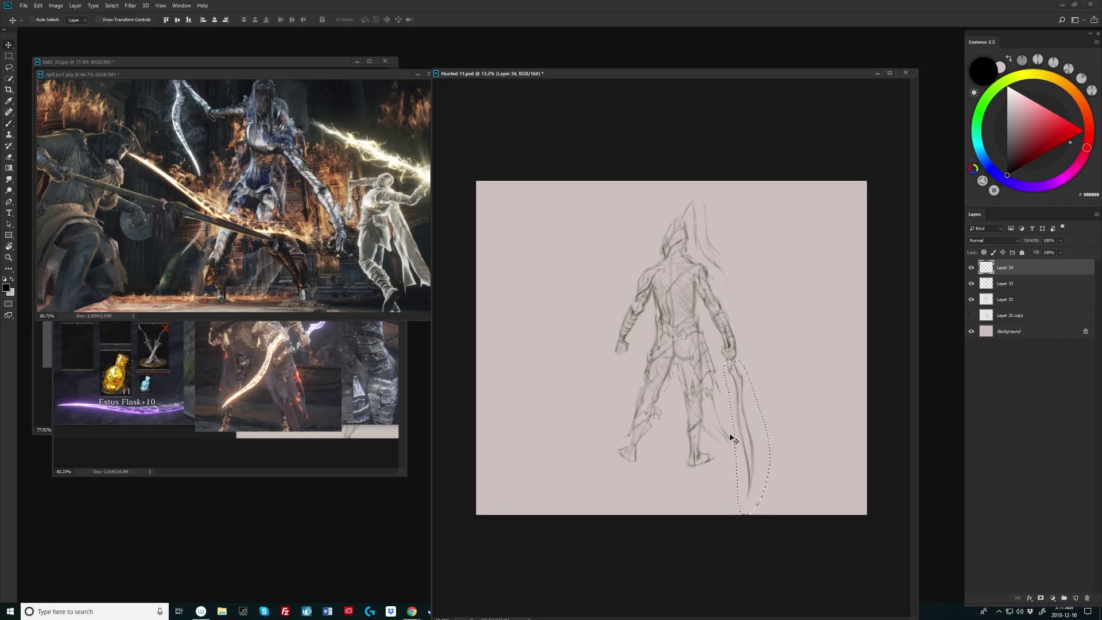
key(ctrl+t)
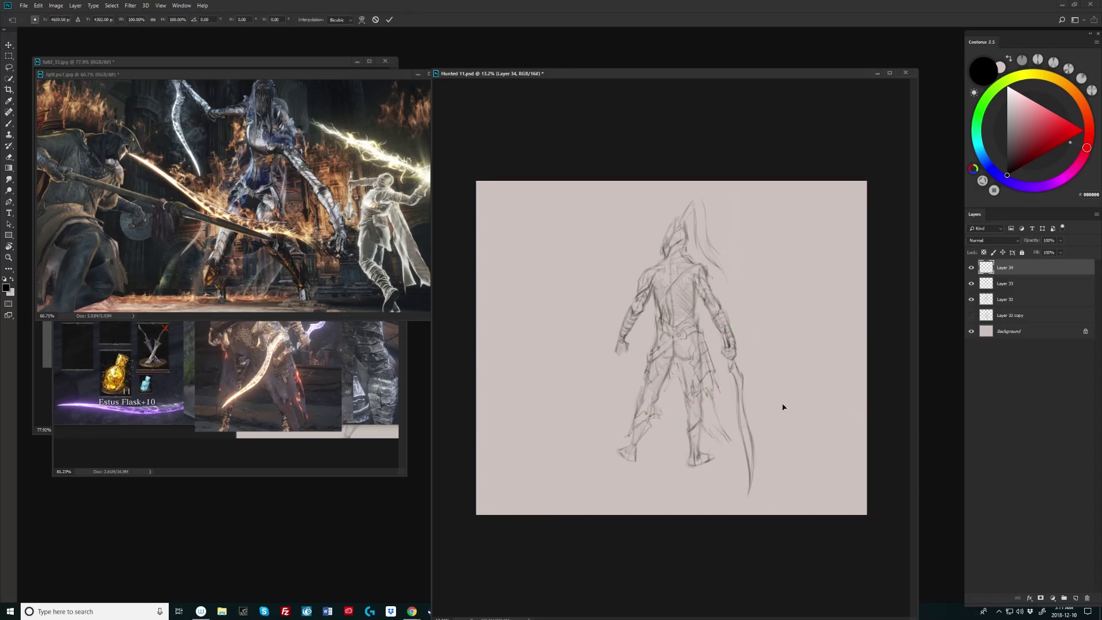
mouse_move(795, 382)
mouse_down()
mouse_move(799, 459)
mouse_move(805, 378)
mouse_move(794, 382)
mouse_up()
key(Left)
key(Left)
key(Left)
key(Left)
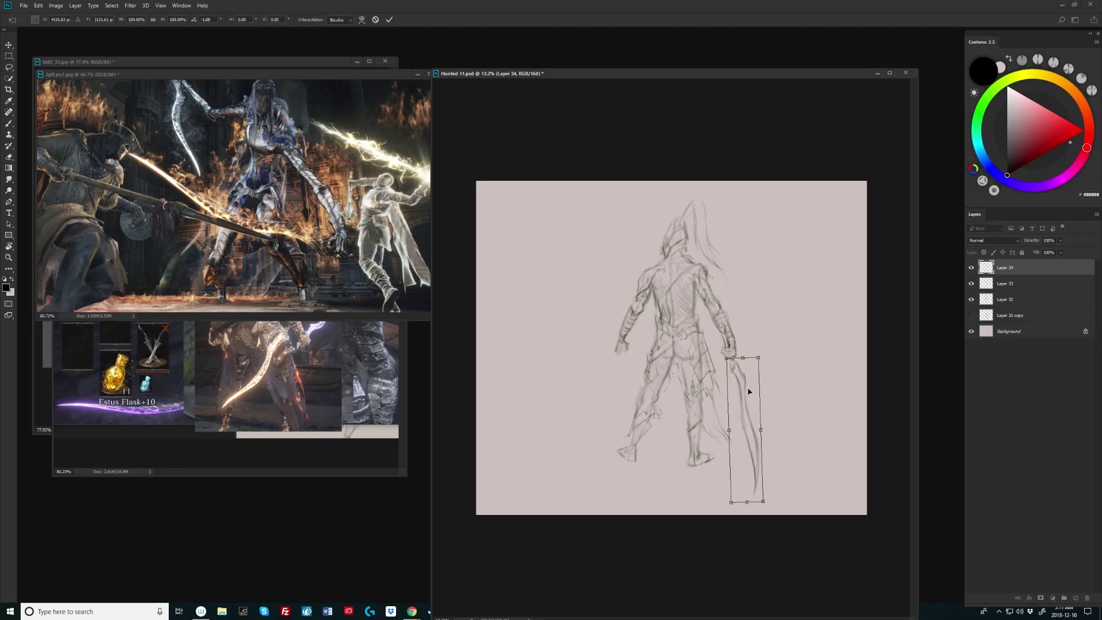
key(Up)
key(Up)
key(Up)
drag(793, 447, 790, 448)
key(Return)
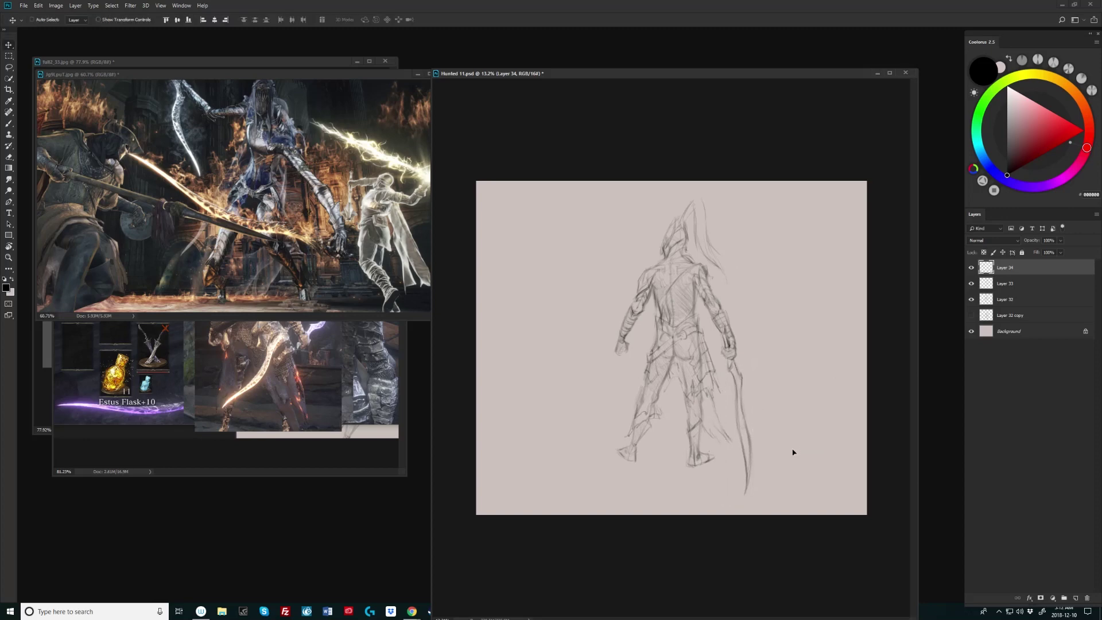
Step: Flip the drawing horizontally and rotate the lassoed sword so its tip swings toward the legs
key(ctrl+shift+h)
drag(727, 356, 747, 355)
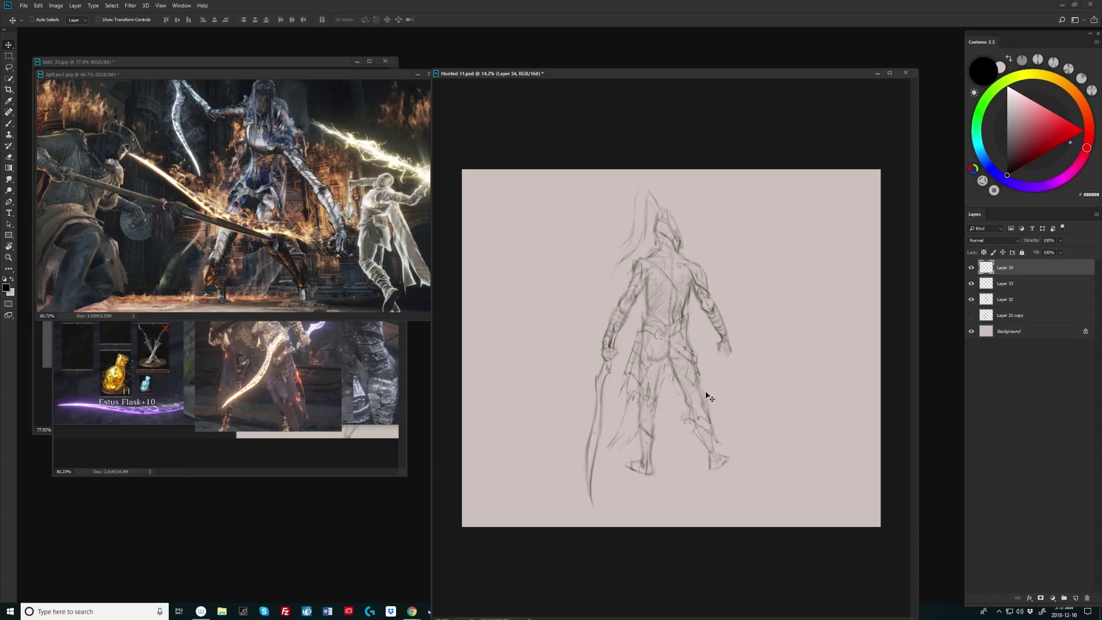
key(l)
mouse_move(617, 362)
mouse_down()
mouse_move(603, 463)
mouse_move(562, 462)
mouse_move(596, 365)
mouse_move(616, 360)
mouse_move(593, 433)
mouse_move(607, 362)
mouse_move(676, 383)
mouse_up()
key(ctrl+t)
key(Up)
key(Return)
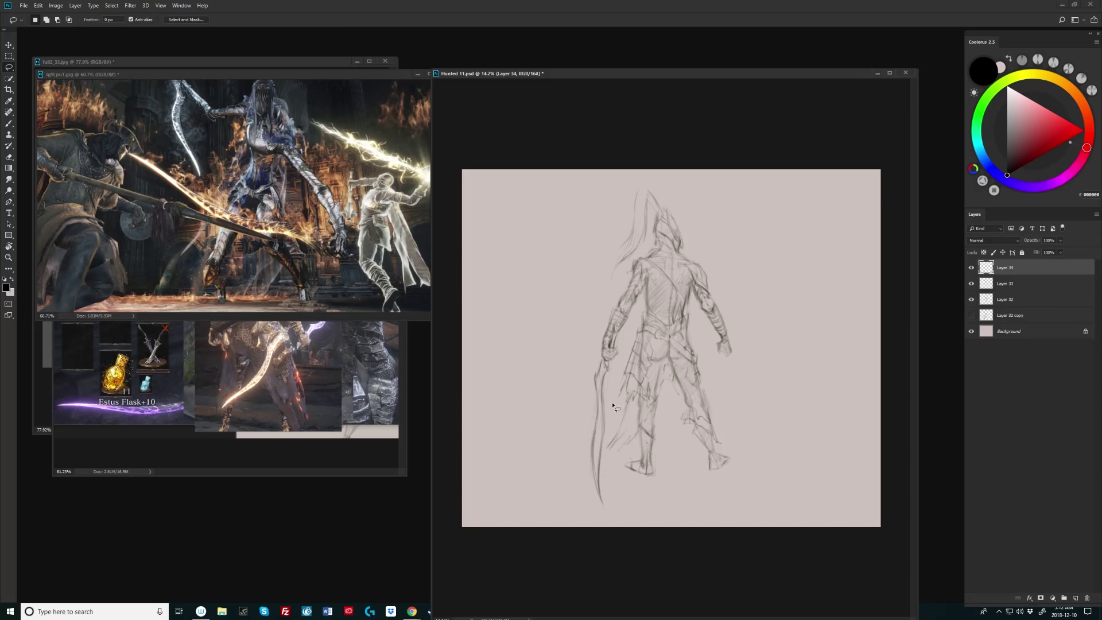
Step: Select the sword with the Lasso again and rotate it so its tip swings outward, away from the legs
mouse_move(608, 383)
mouse_down()
mouse_move(593, 514)
mouse_move(579, 401)
mouse_move(607, 380)
mouse_up()
key(ctrl+t)
drag(594, 520, 576, 515)
key(Return)
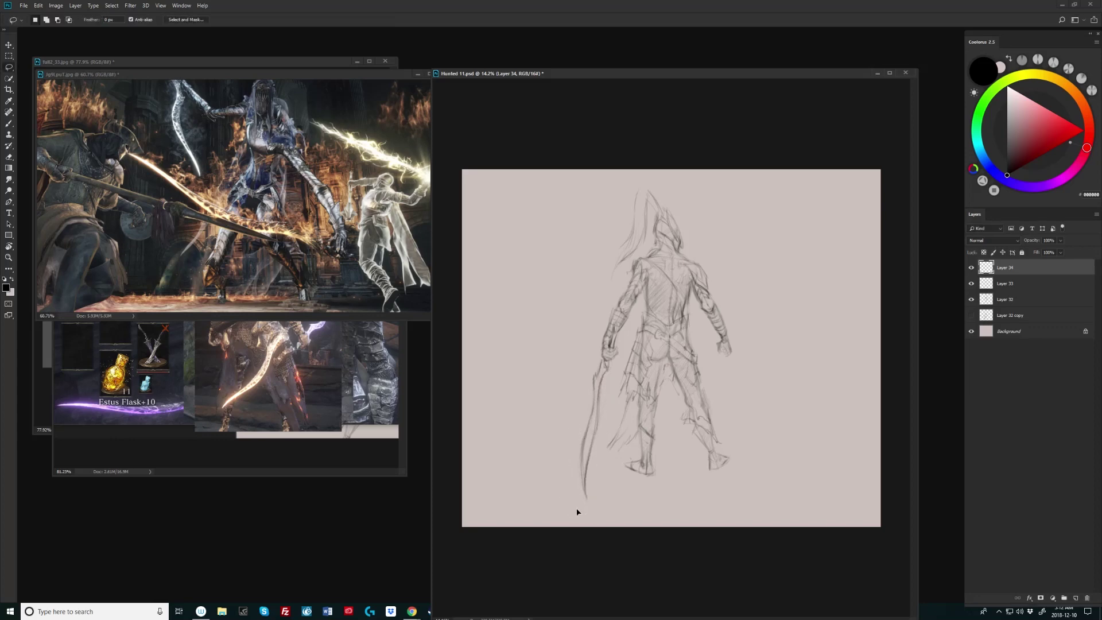
Step: Touch up the line below the sword's grip, then lasso the sword and stretch it longer toward its tip
key(b)
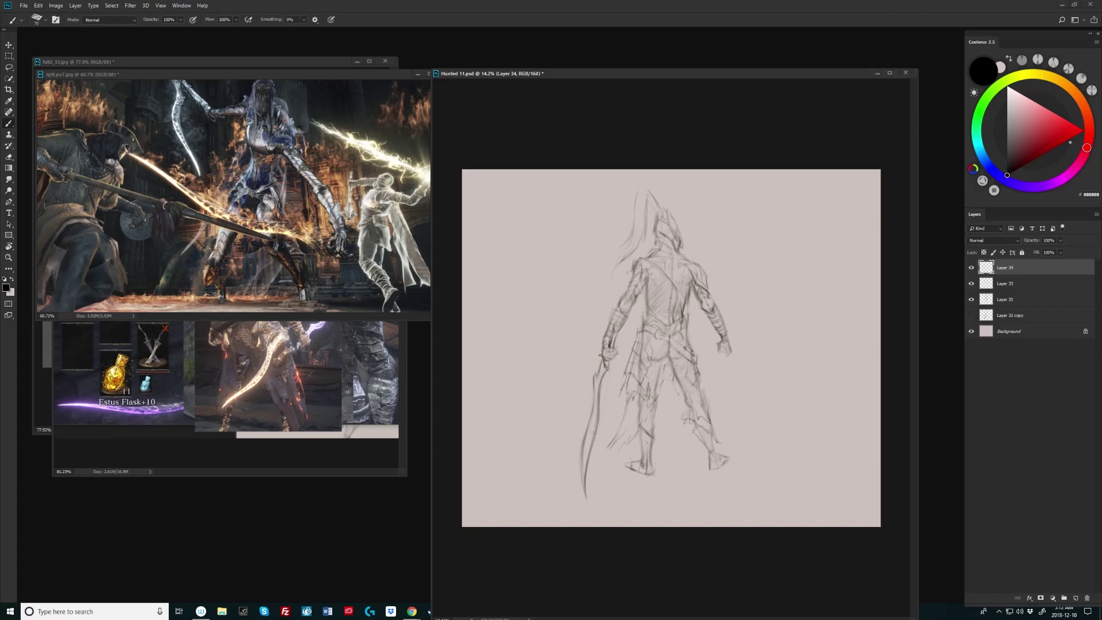
drag(602, 359, 599, 376)
key(l)
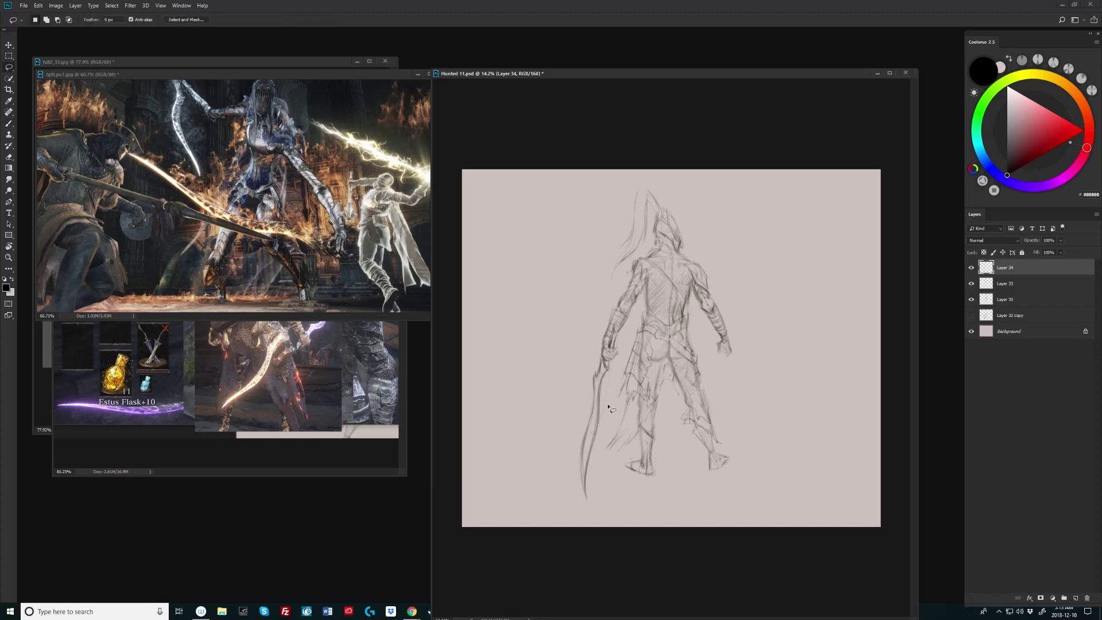
mouse_move(608, 372)
mouse_down()
mouse_move(604, 435)
mouse_move(567, 493)
mouse_move(603, 371)
mouse_up()
scroll(603, 371, down, 2)
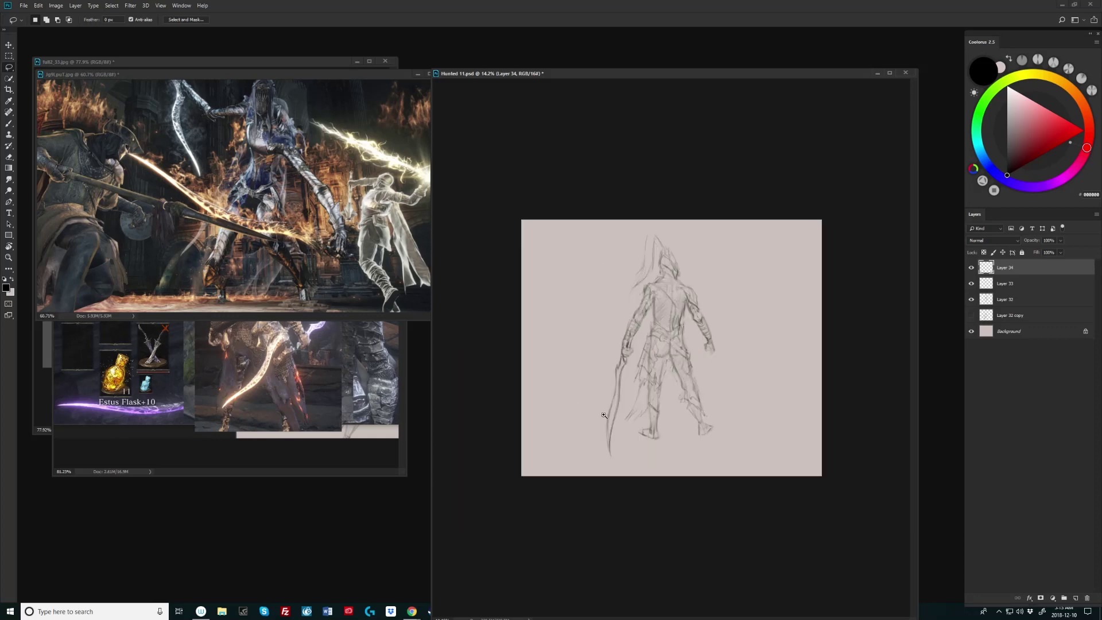
key(ctrl+t)
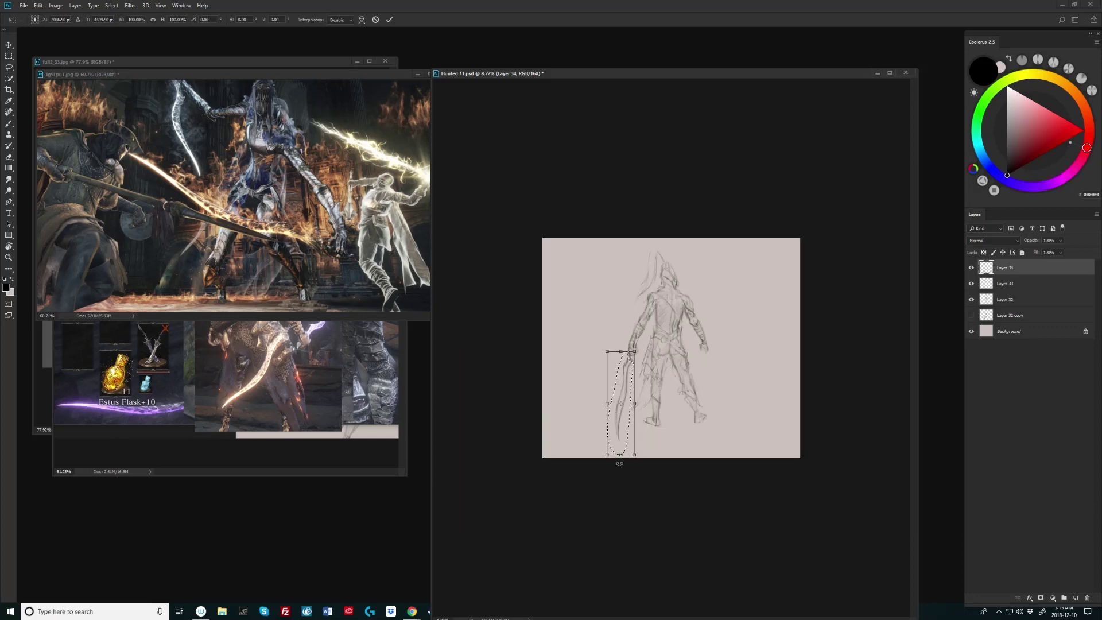
drag(620, 455, 619, 466)
key(Return)
key(ctrl+d)
Step: Refine the stretched sword's outline with alternating Brush and Eraser touch-ups
key(b)
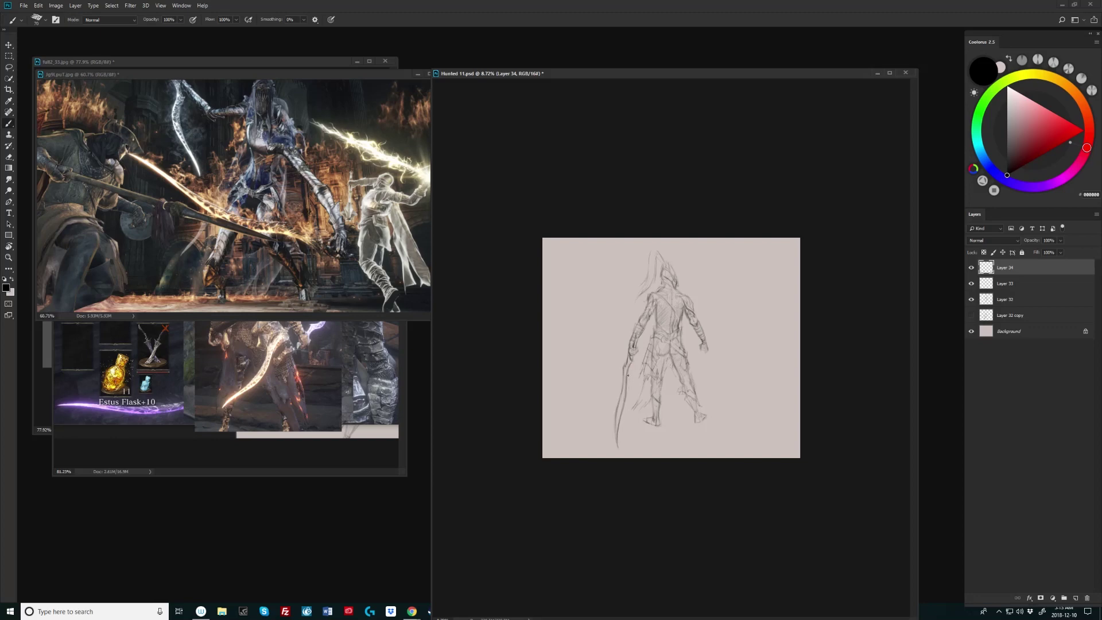
key(e)
key(b)
key(e)
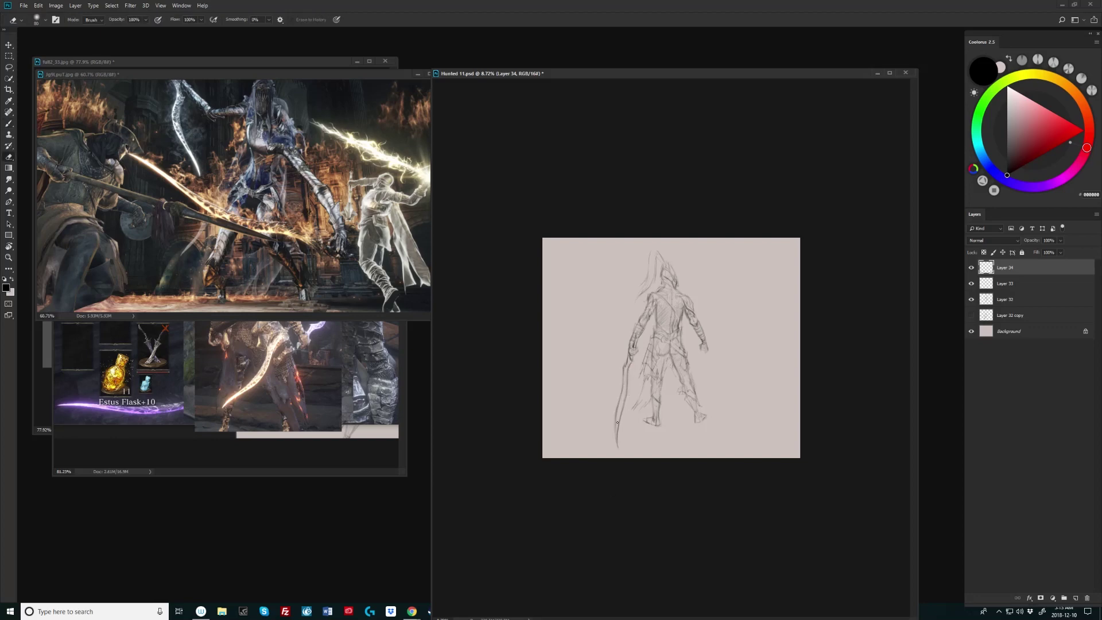
key(b)
scroll(703, 453, up, 2)
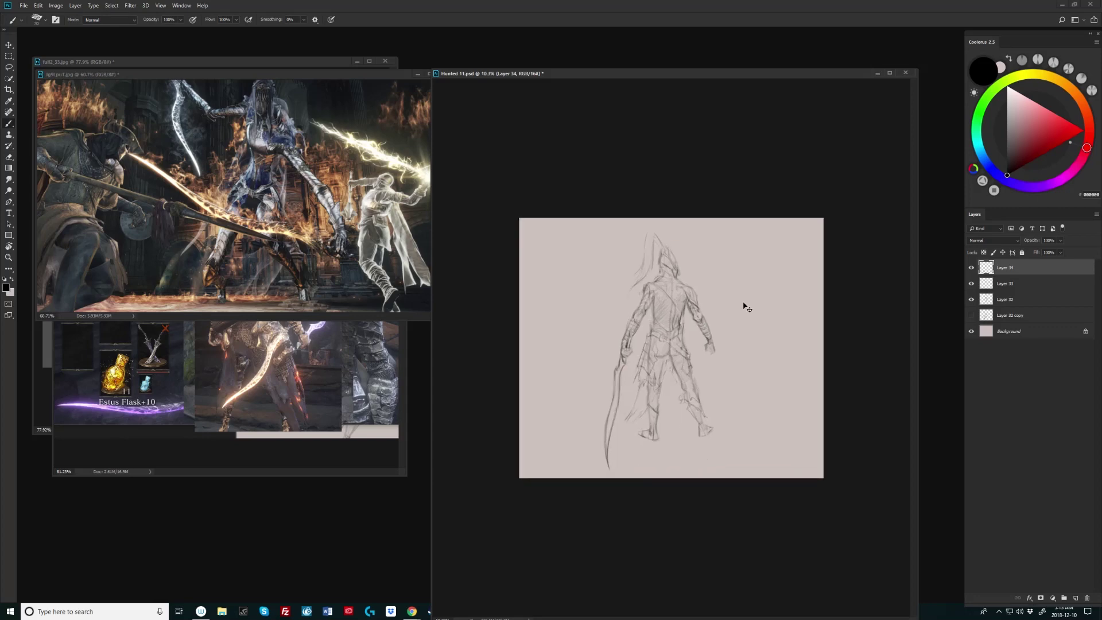
scroll(747, 308, up, 1)
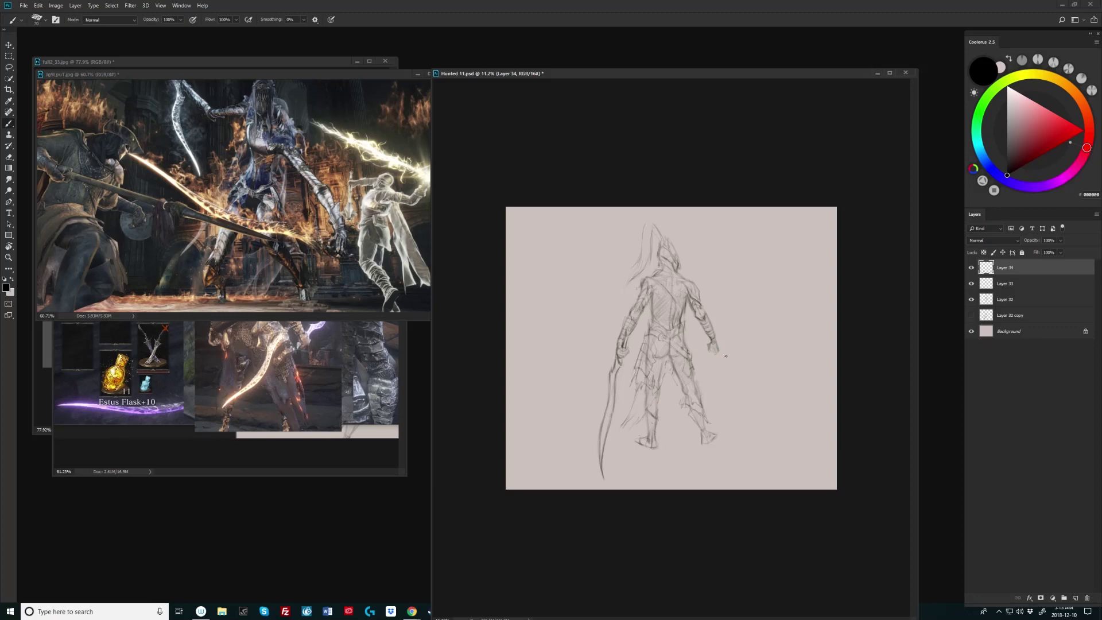
Step: Erase the underlying body lines around the hips on Layer 32 with a larger Eraser, and reselect Layer 34
click(985, 302)
key(e)
key(bracketright)
key(bracketright)
key(bracketright)
key(bracketright)
key(bracketright)
mouse_move(671, 344)
mouse_down()
mouse_move(674, 355)
mouse_move(658, 355)
mouse_up()
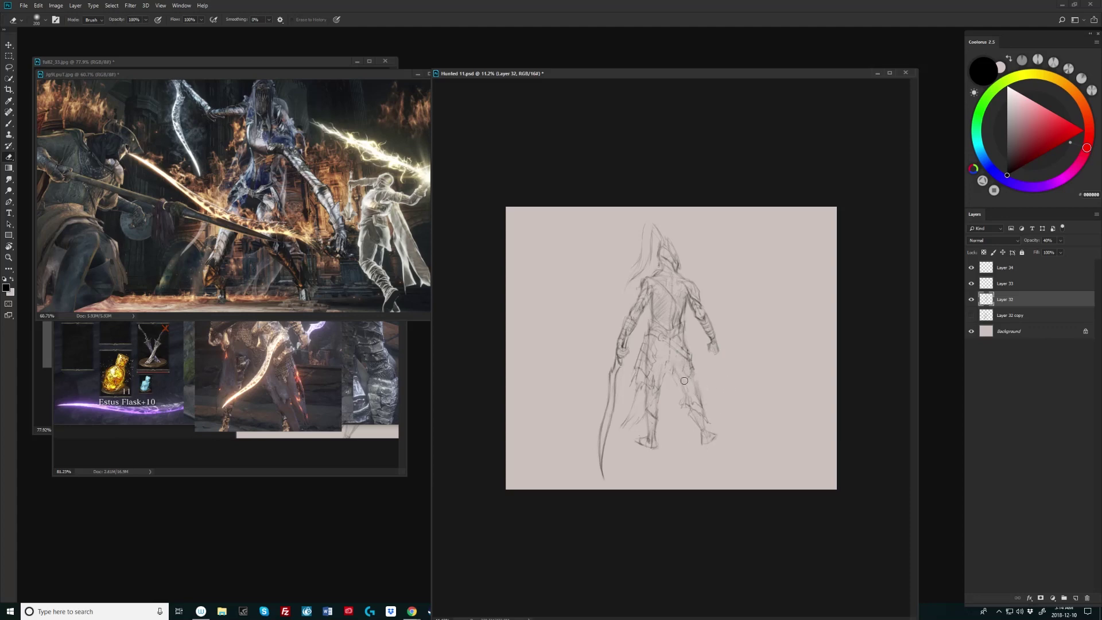
click(1005, 267)
key(b)
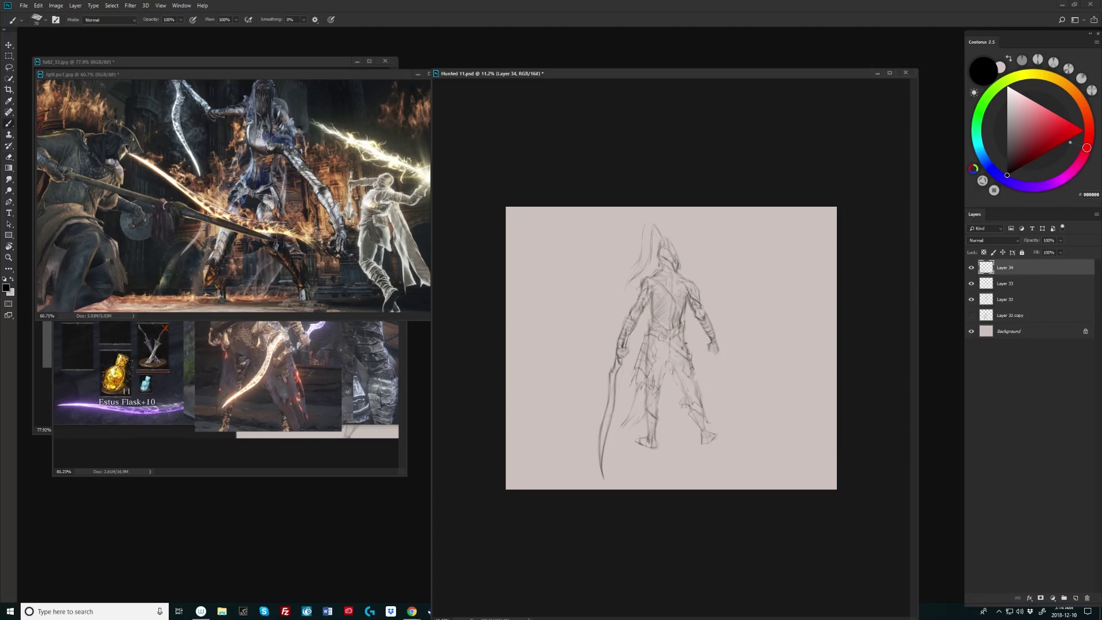
Step: Extend the canvas slightly below the figure with the Crop tool
key(c)
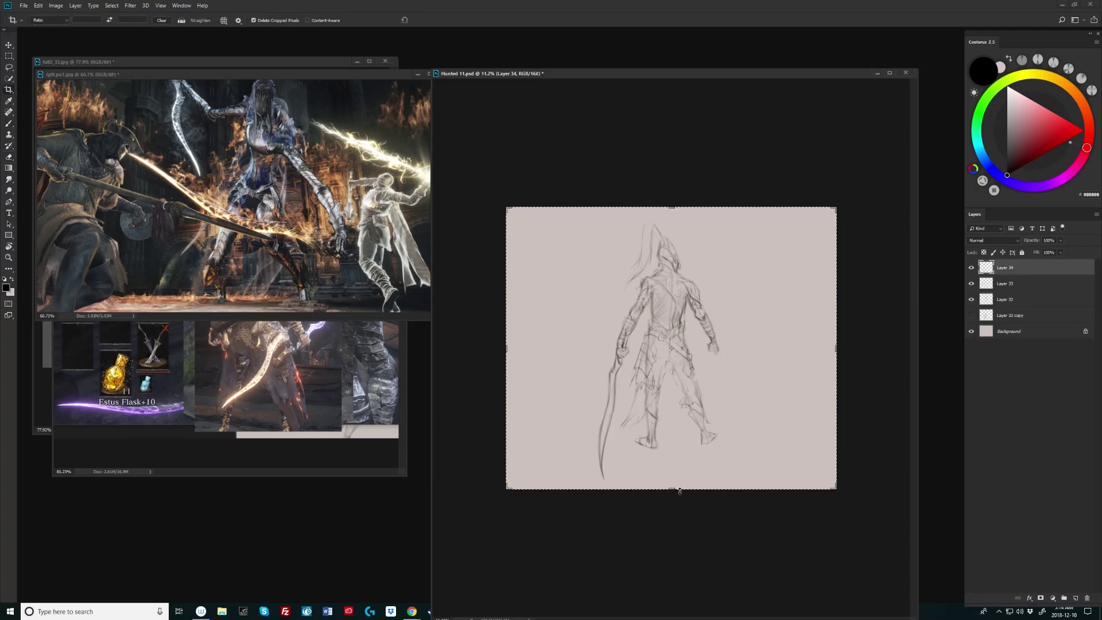
drag(671, 489, 672, 497)
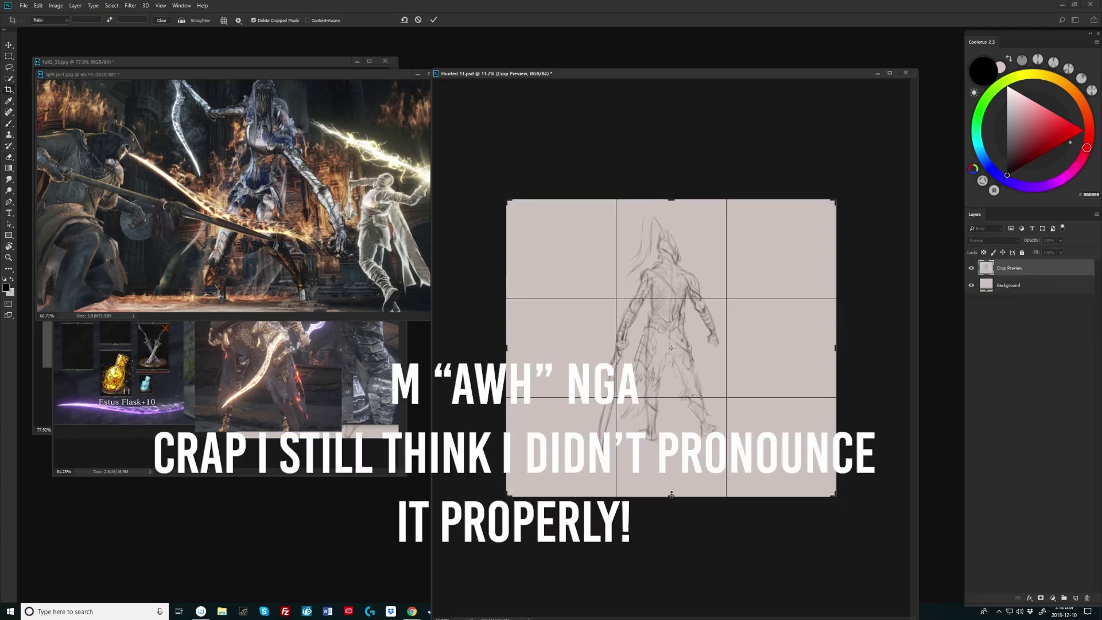
key(Return)
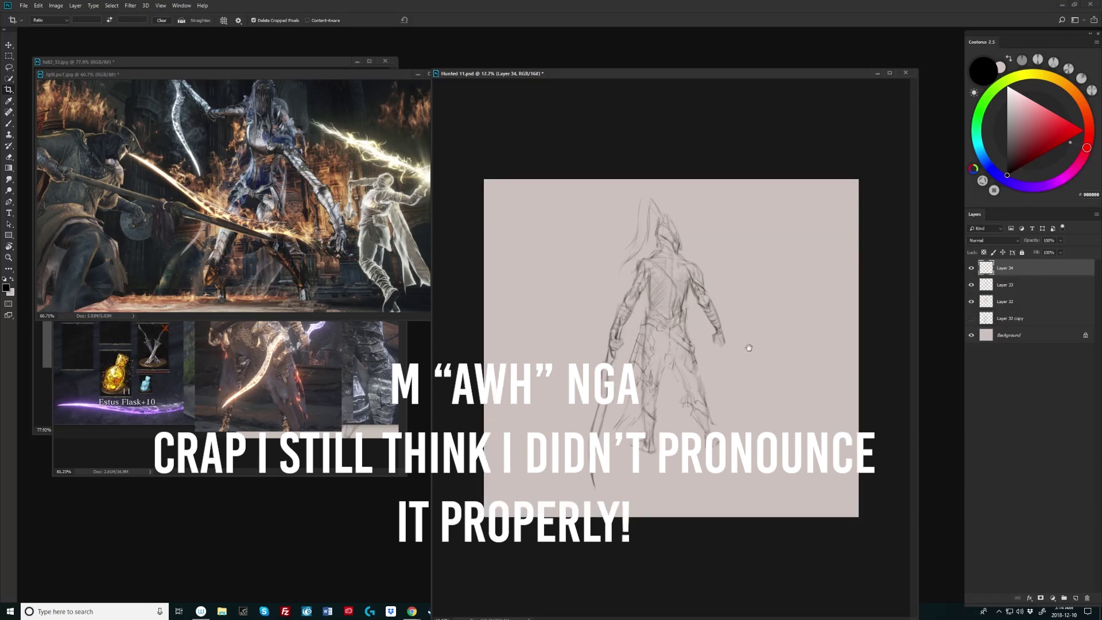
Step: Rough in a second curved sword from the empty hand, sweeping down and outward past the foot
key(b)
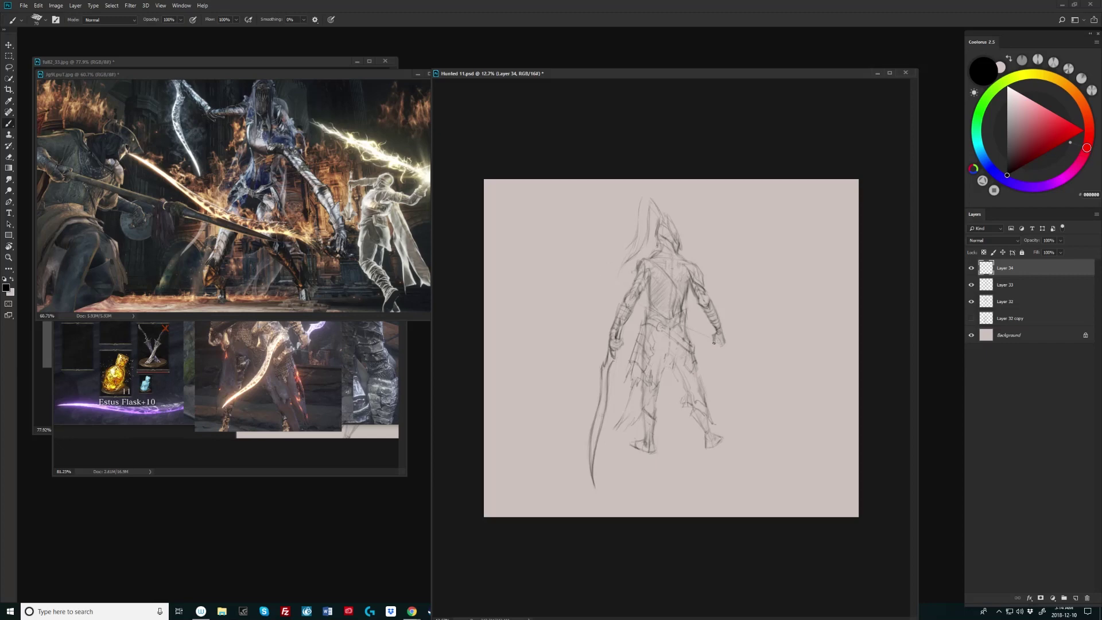
key(ctrl+shift+h)
key(ctrl+shift+h)
key(ctrl+z)
drag(715, 335, 754, 455)
drag(725, 359, 746, 403)
key(e)
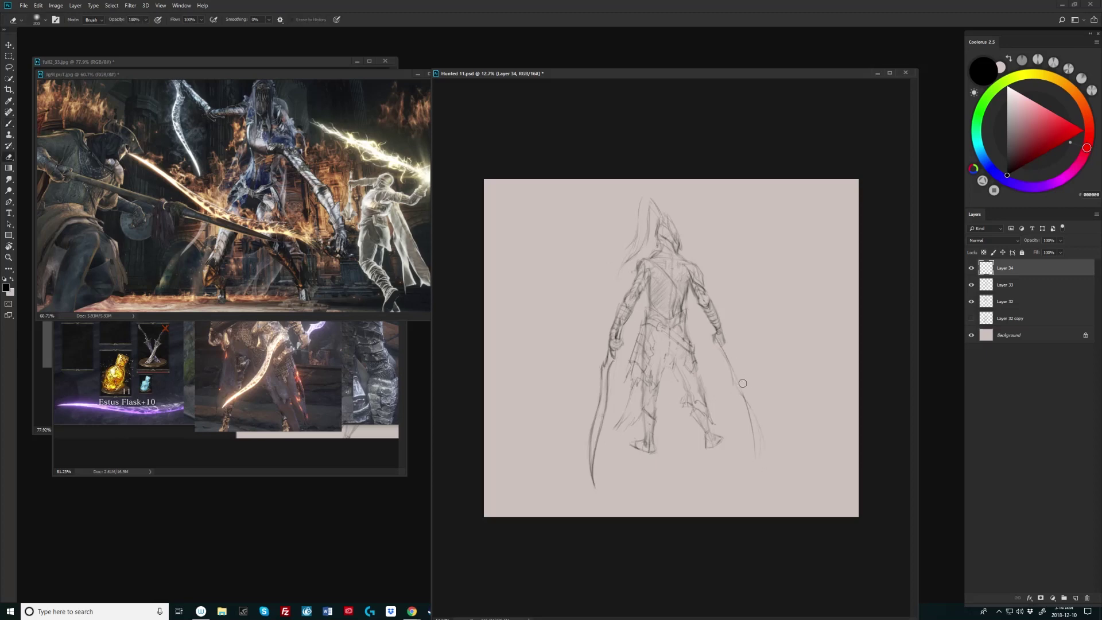
key(b)
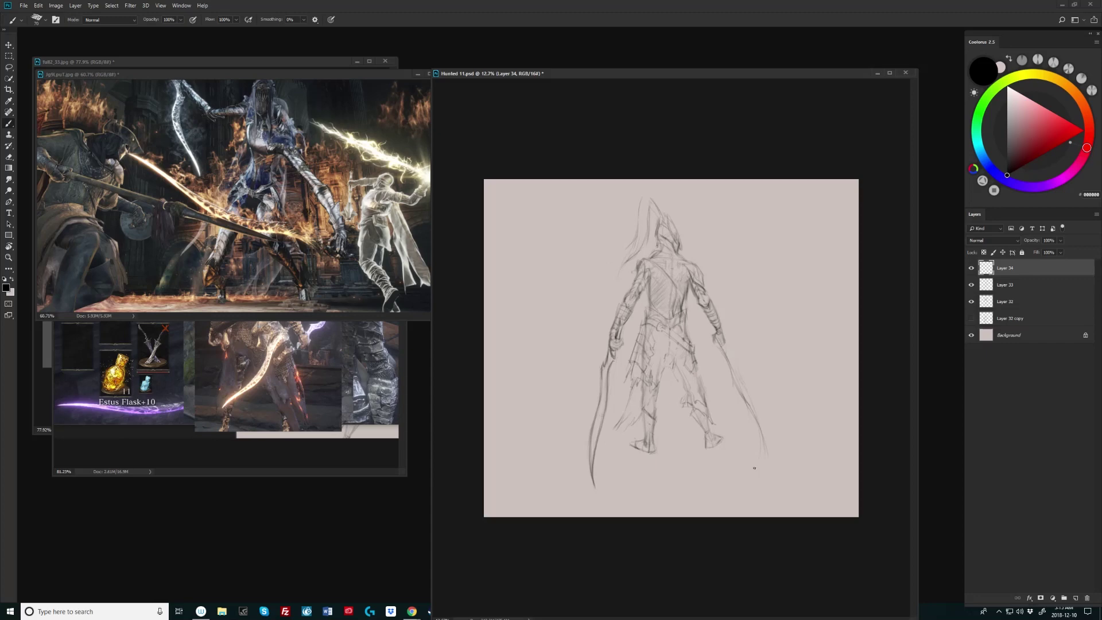
Step: Redraw the second sword's edges from the hand along the lower blade, and erase stray lines around its outer curve
drag(749, 392, 766, 432)
drag(745, 389, 762, 434)
drag(728, 344, 731, 350)
key(e)
mouse_move(753, 397)
mouse_down()
mouse_move(771, 459)
mouse_move(743, 395)
mouse_move(771, 458)
mouse_up()
Step: Trim and redraw the second sword's lower edge and tip, and flip the drawing horizontally
key(b)
key(e)
drag(766, 410, 769, 452)
key(b)
drag(764, 438, 767, 457)
key(e)
drag(766, 413, 770, 435)
key(b)
key(ctrl+shift+h)
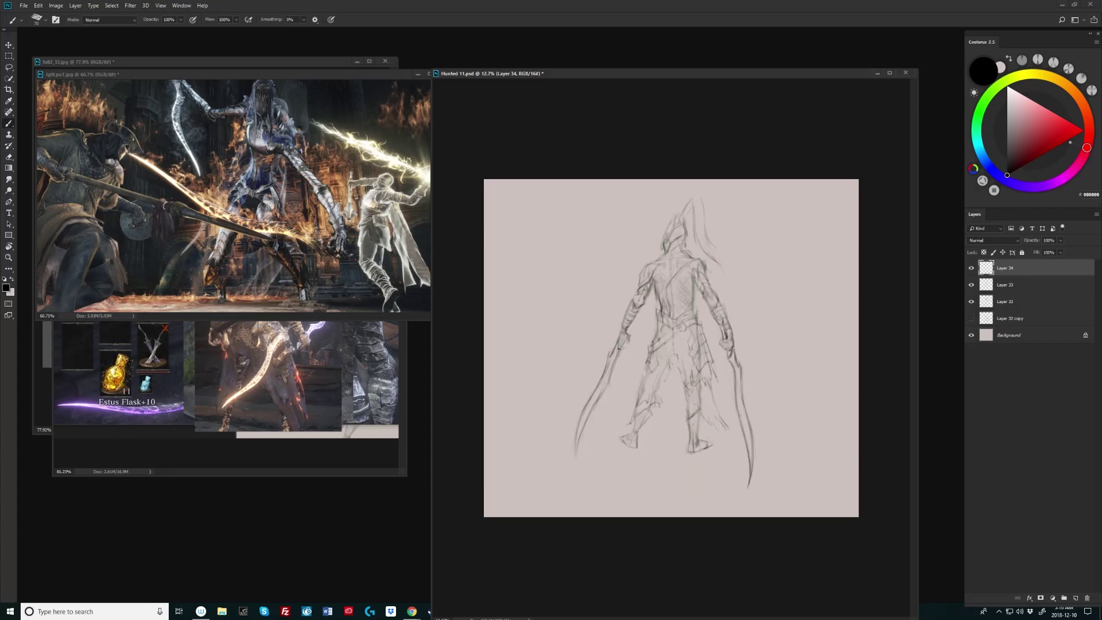